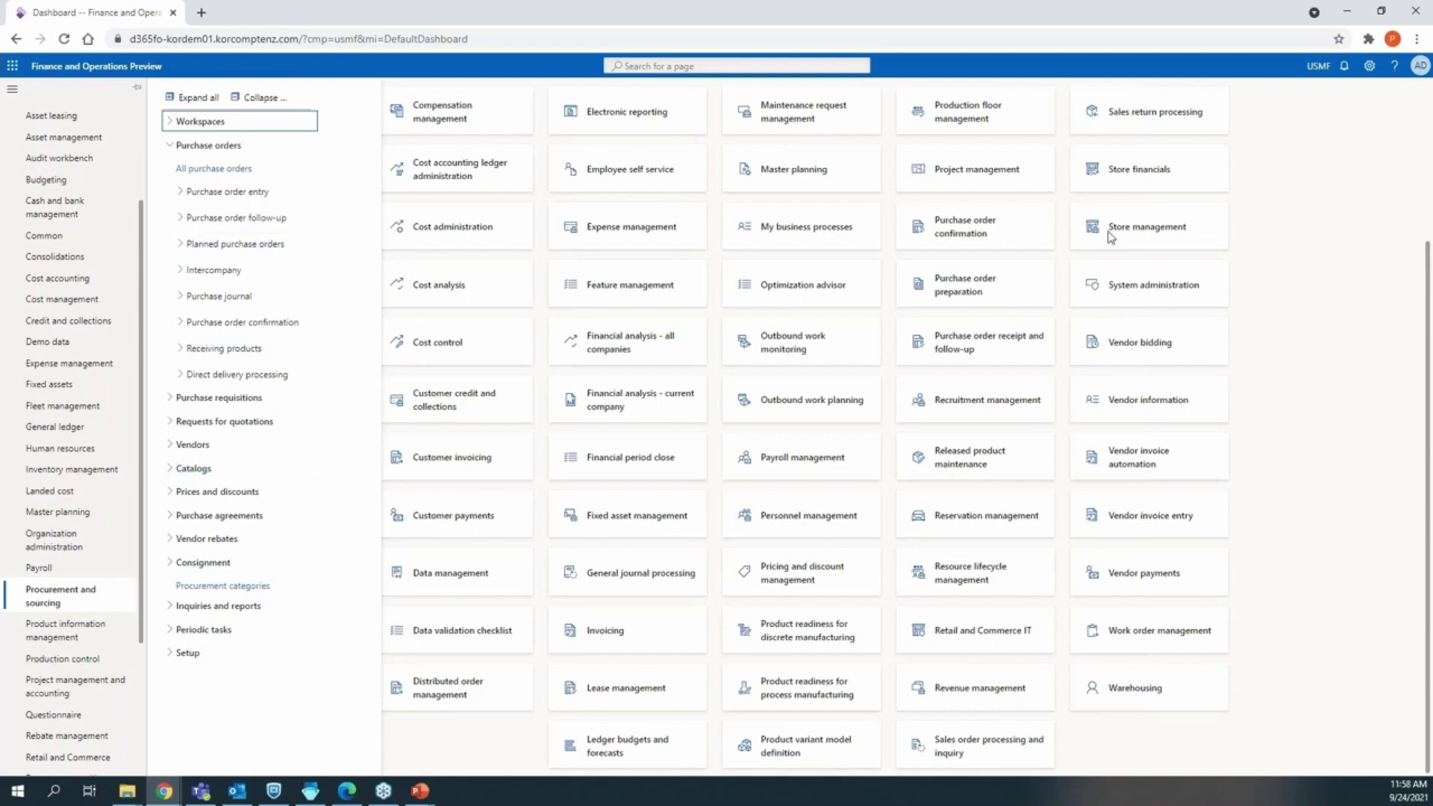
Step: Open the Warehouse management module's list of pages
{"action": "scroll", "coordinate": [122, 313], "scroll_direction": "down", "scroll_amount": 3}
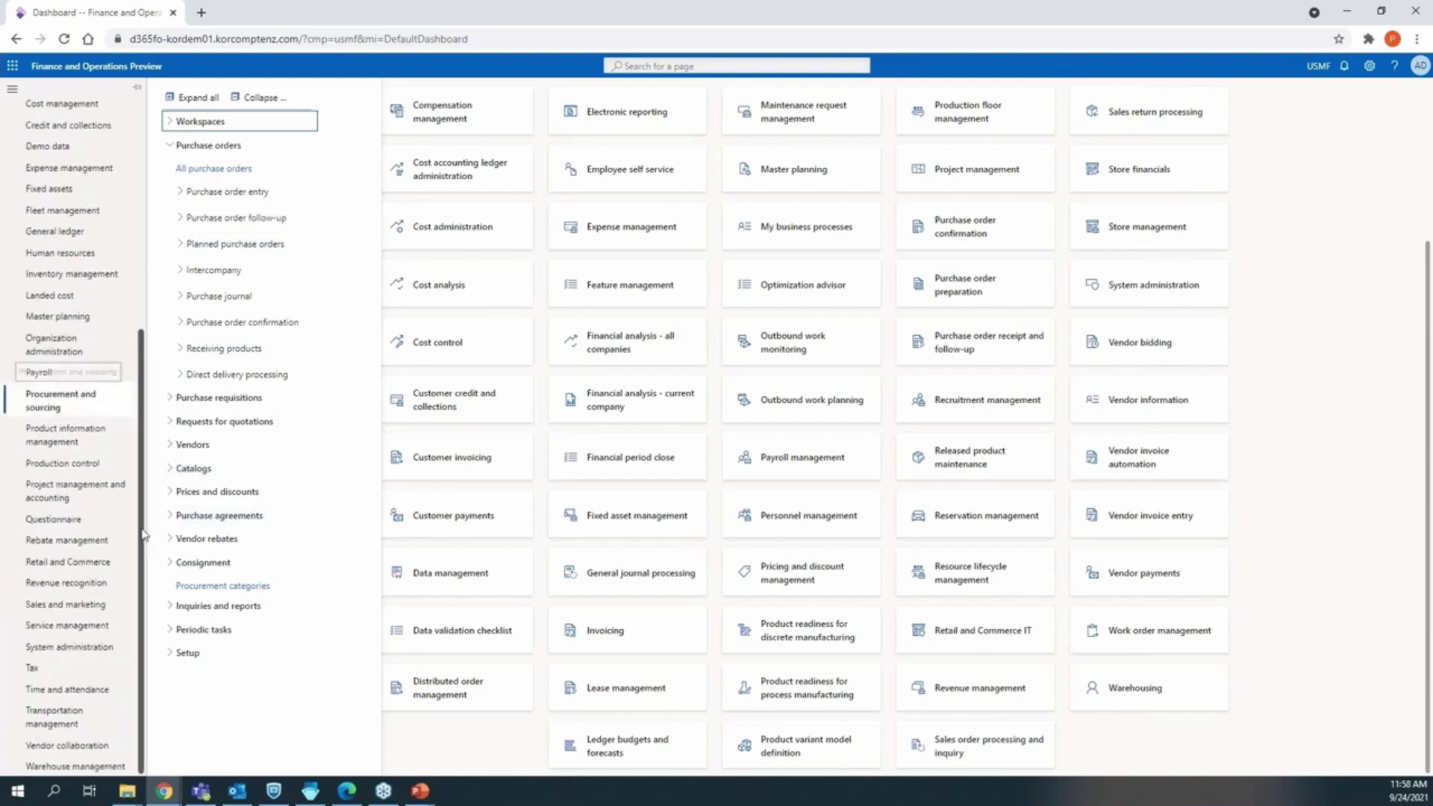
{"action": "left_click", "coordinate": [74, 767]}
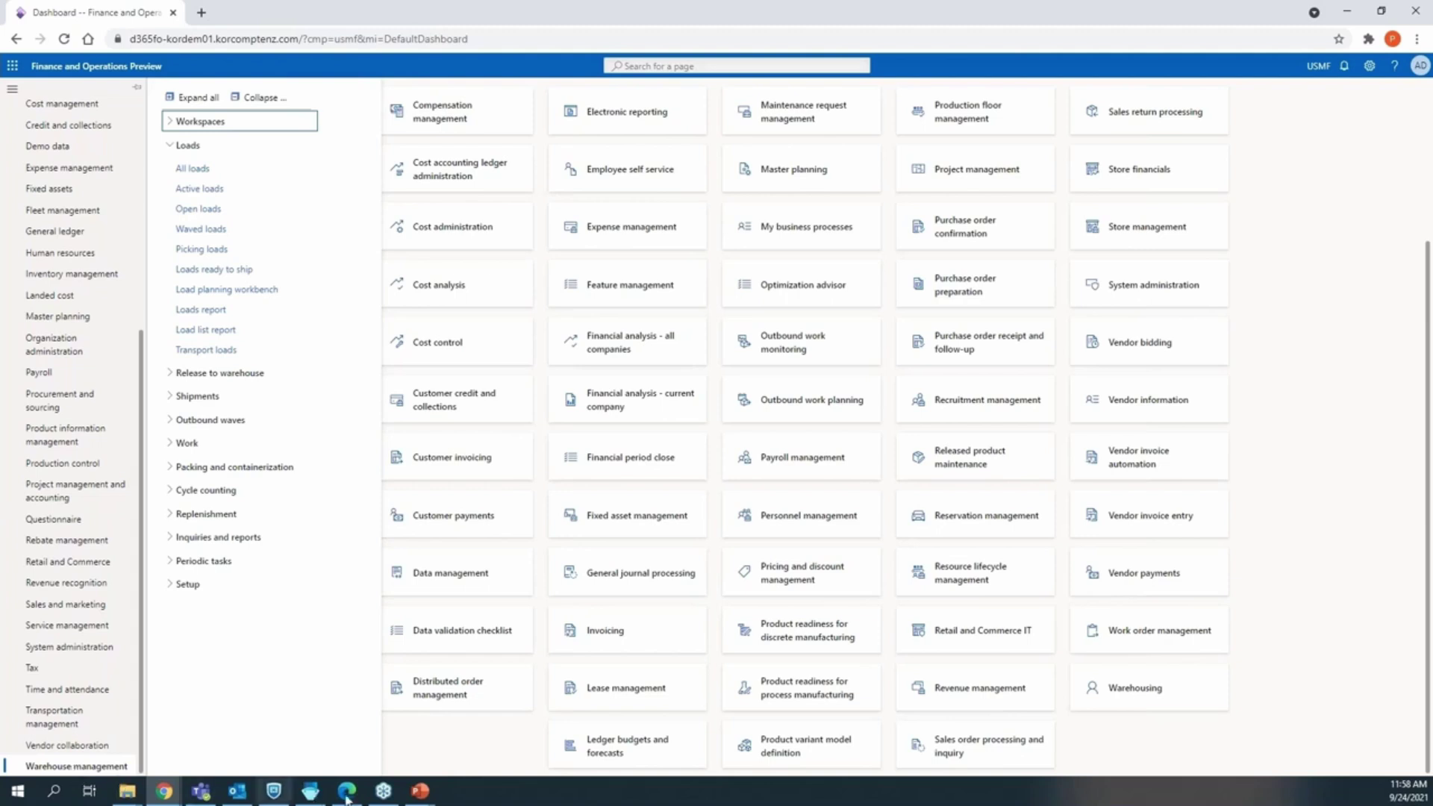
Step: Switch to the PowerPoint slide show to review the Inbound receiving process diagram and return to Finance and Operations
{"action": "mouse_move", "coordinate": [424, 794]}
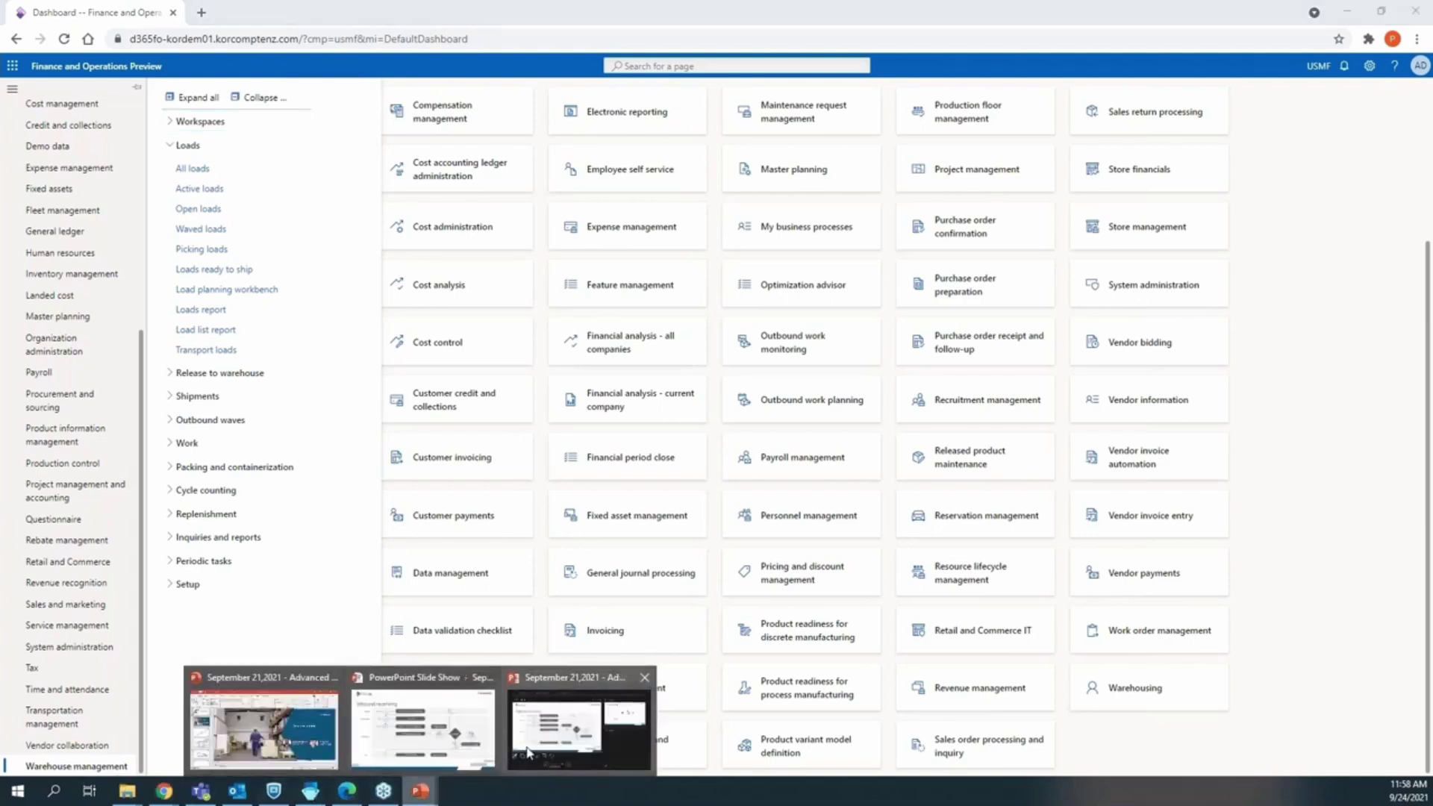
{"action": "left_click", "coordinate": [422, 709]}
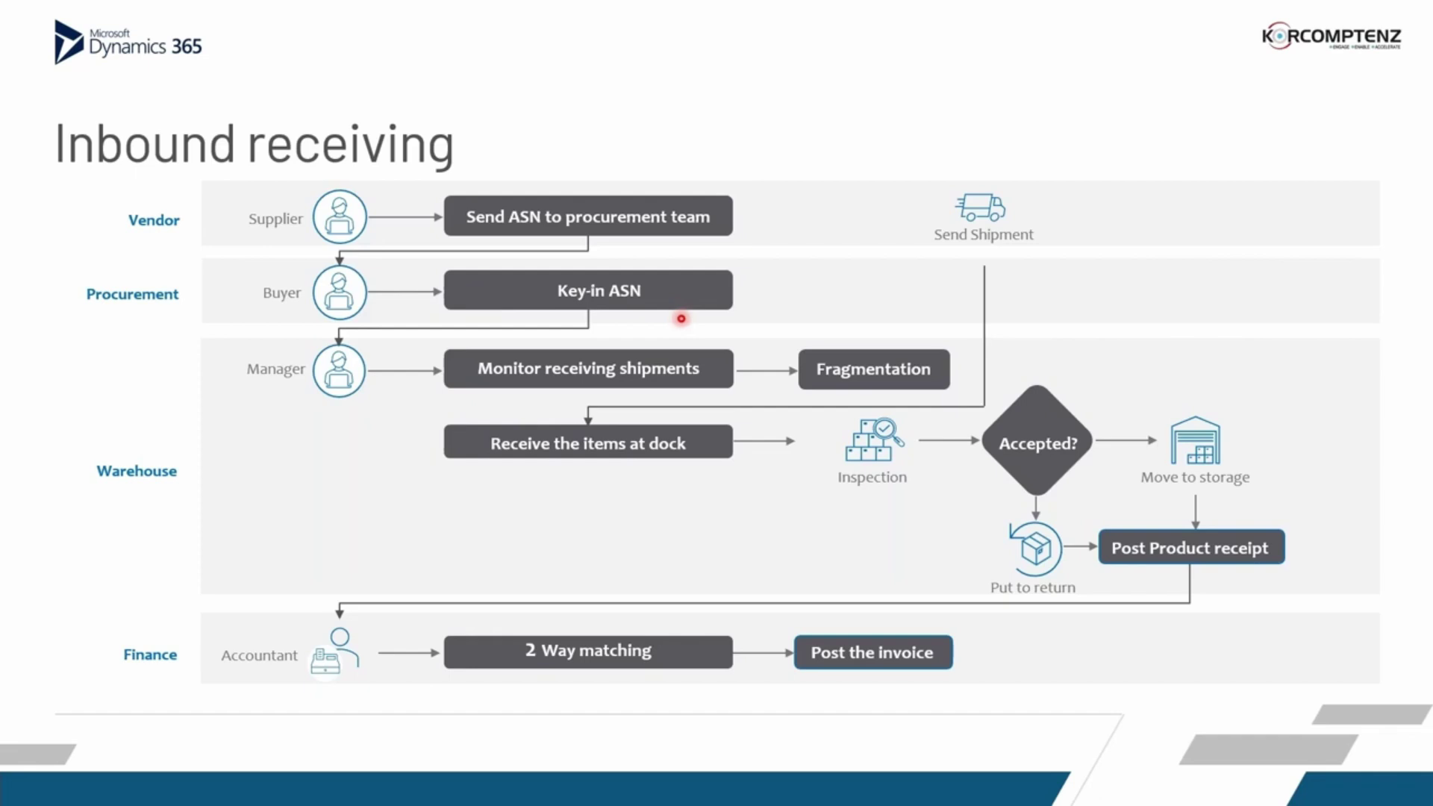
{"action": "key", "text": "alt+Tab"}
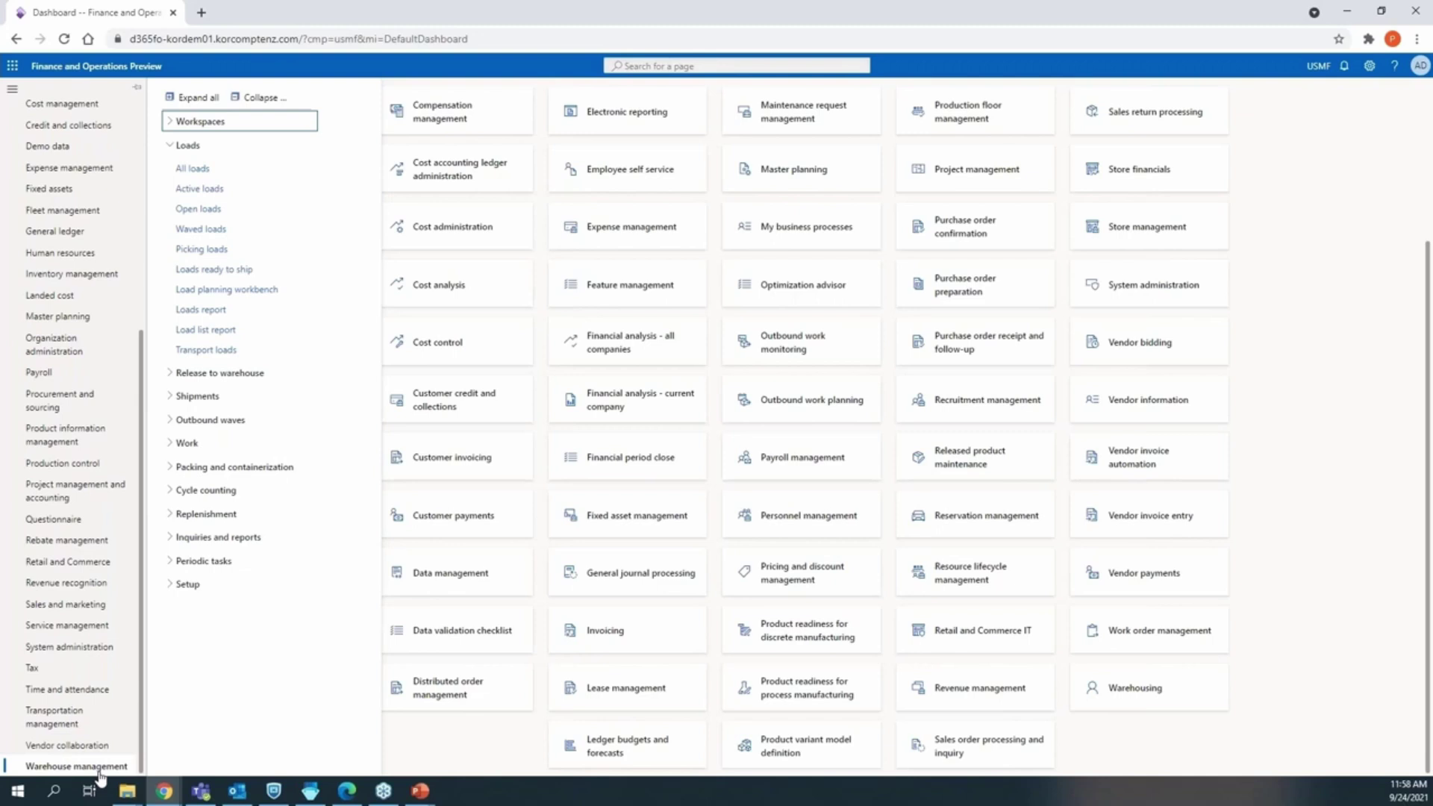
{"action": "left_click", "coordinate": [239, 165]}
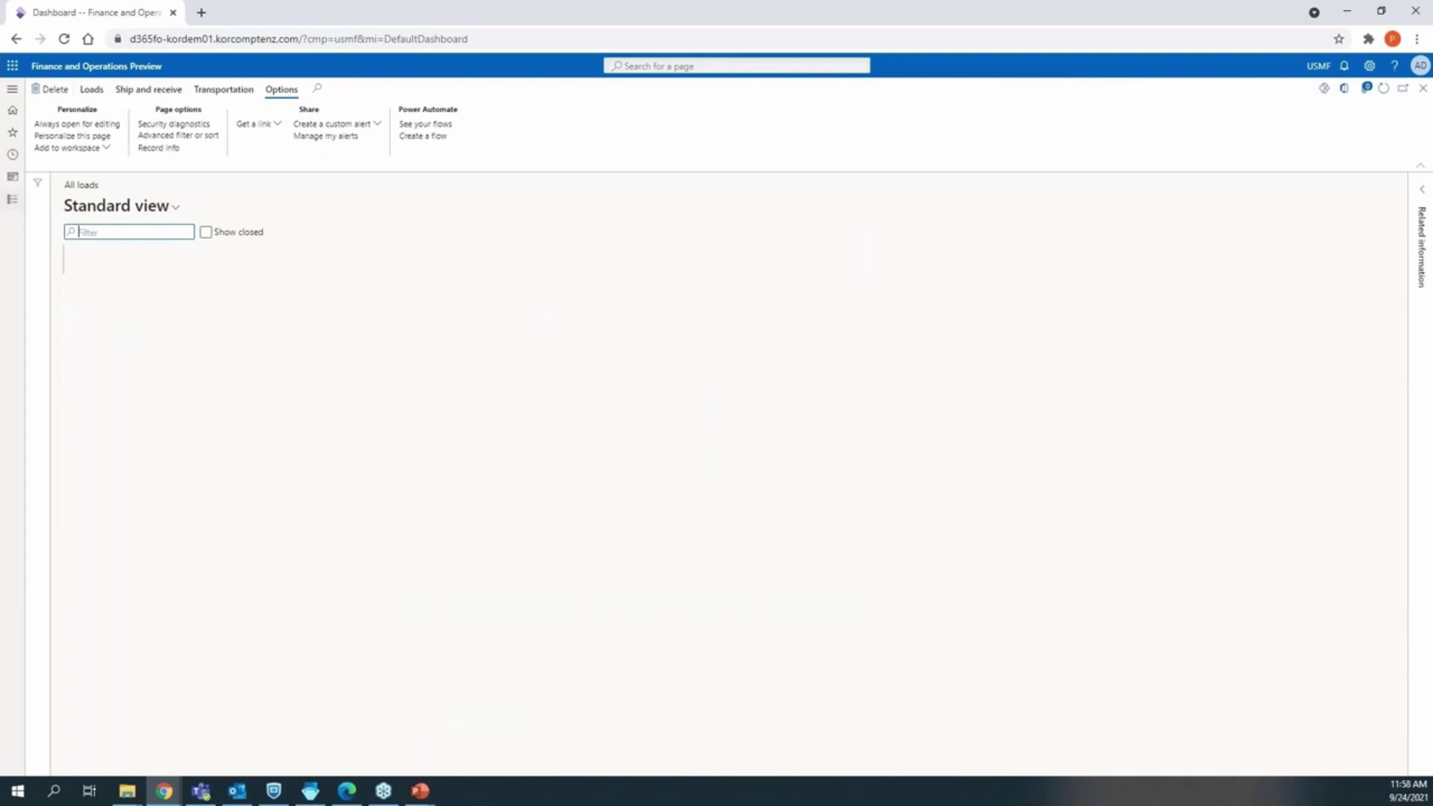
{"action": "left_click", "coordinate": [12, 200]}
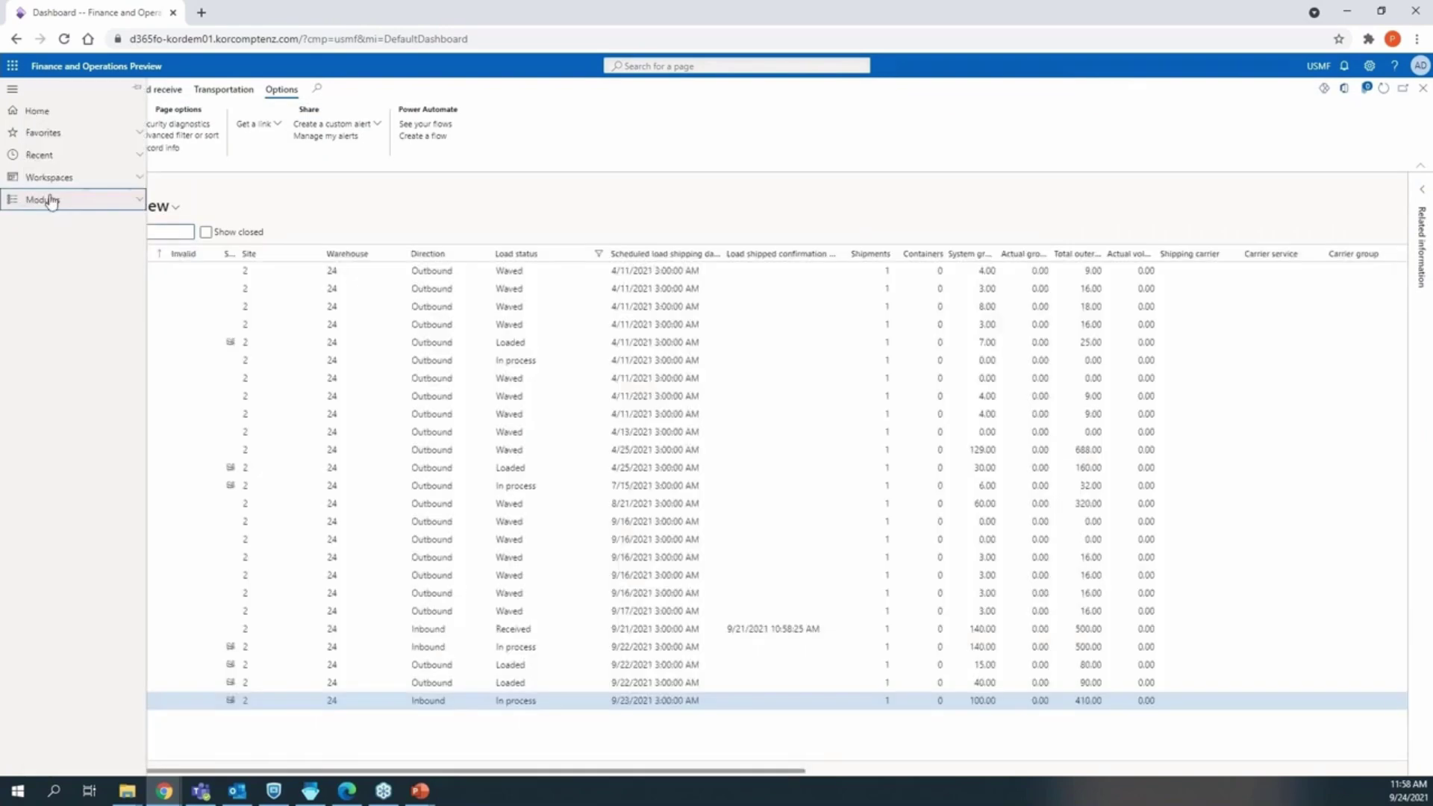
{"action": "scroll", "coordinate": [80, 520], "scroll_direction": "down", "scroll_amount": 5}
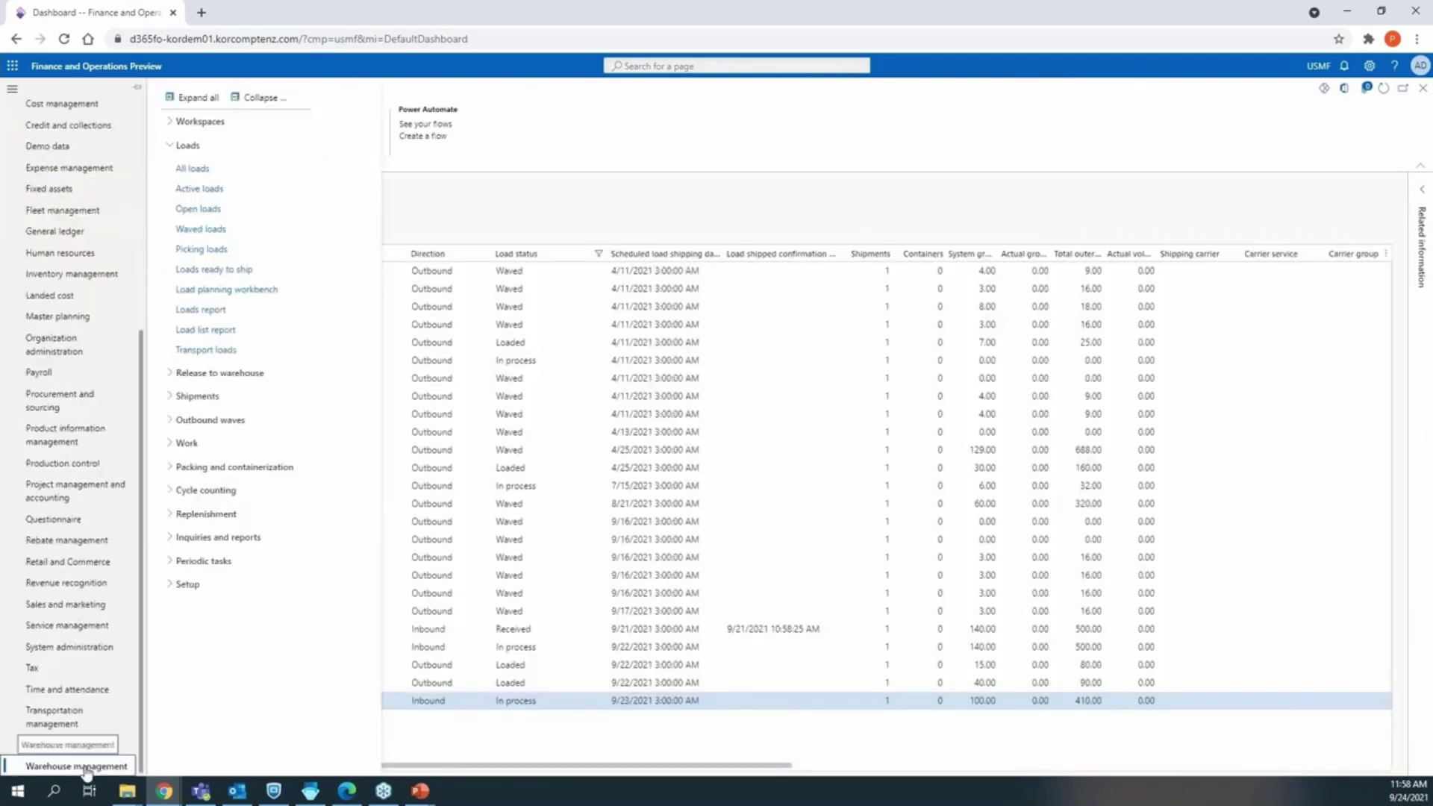
{"action": "left_click", "coordinate": [1425, 96]}
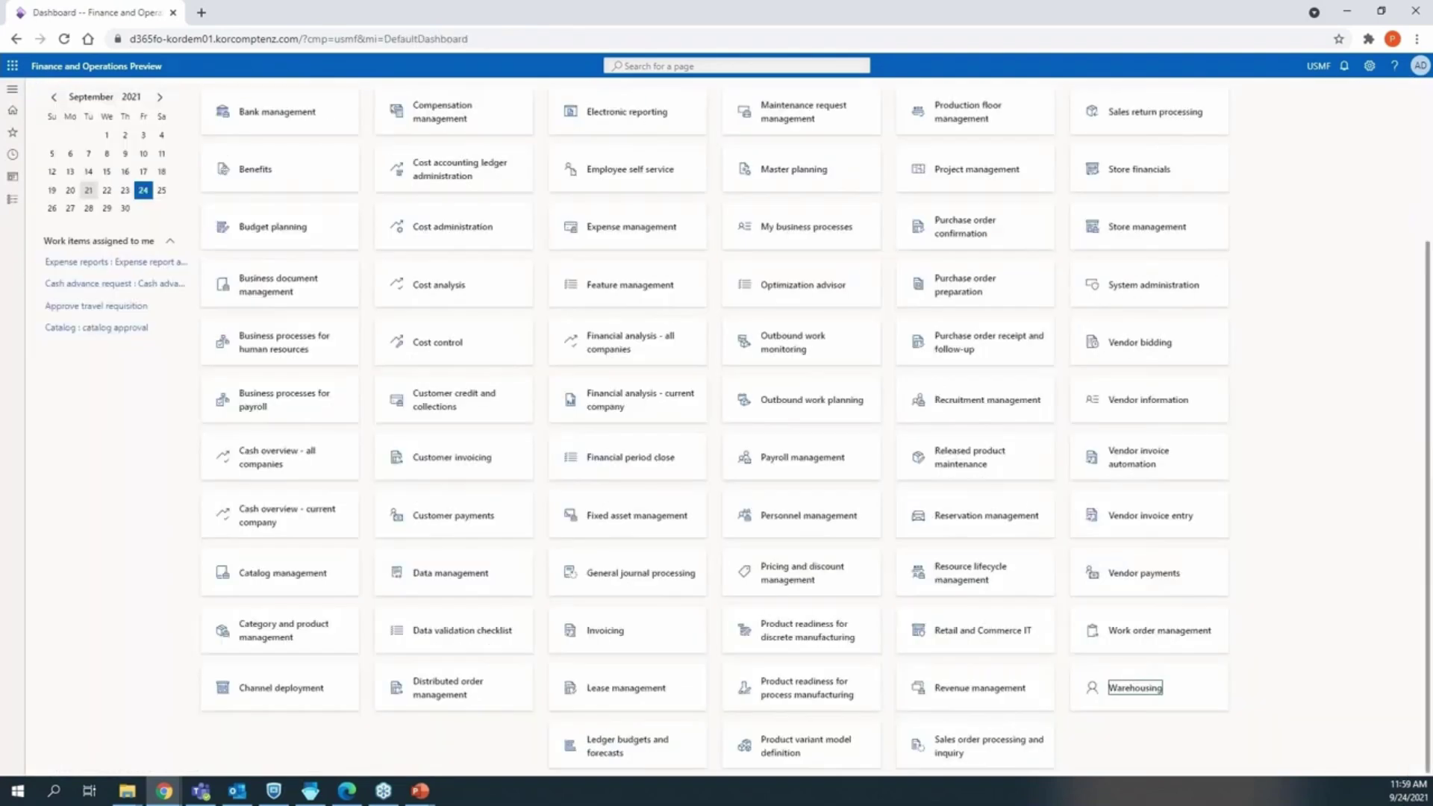
Step: Open the Load planning workbench from Warehouse management and display its purchase order lines in an enlarged grid
{"action": "left_click", "coordinate": [13, 199]}
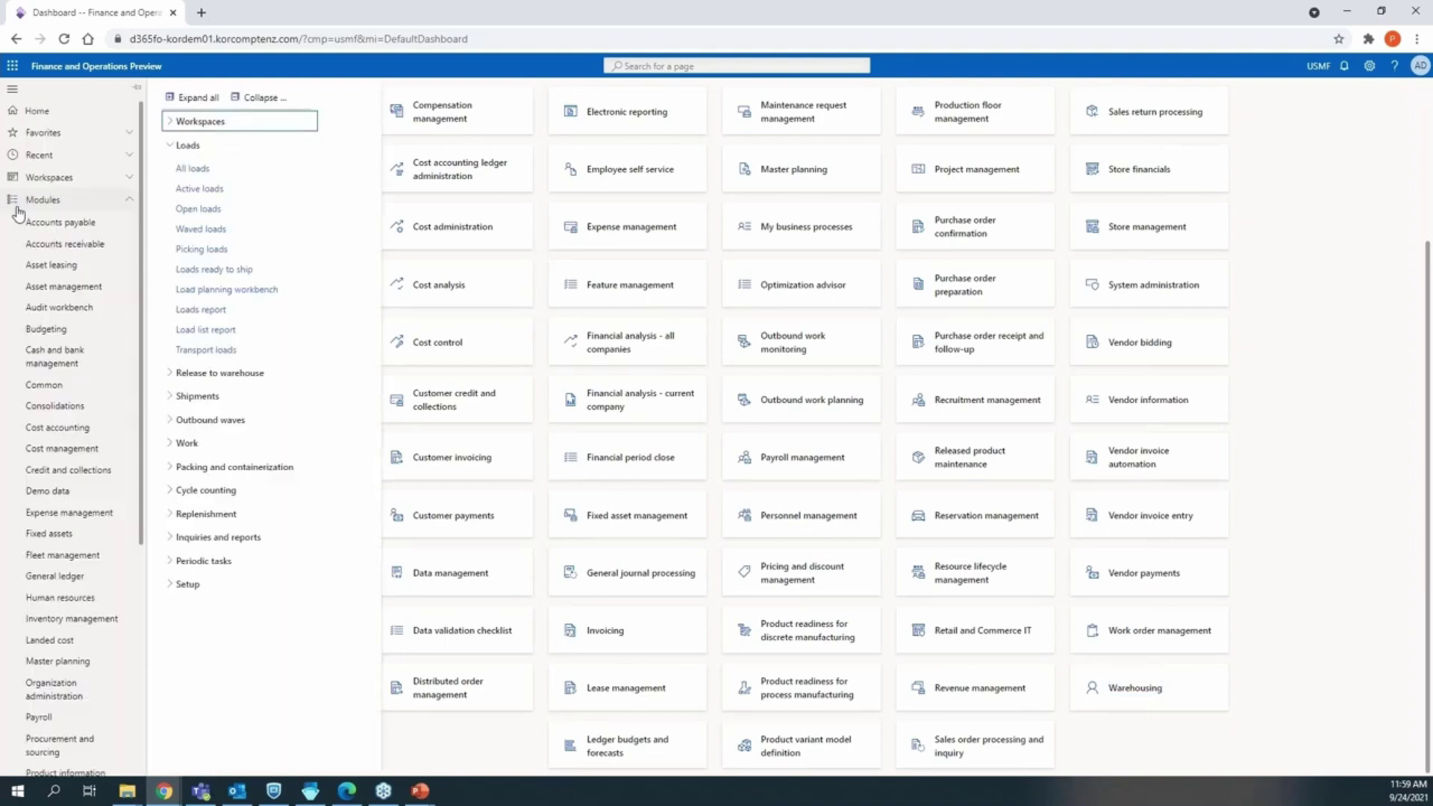
{"action": "scroll", "coordinate": [118, 324], "scroll_direction": "down", "scroll_amount": 5}
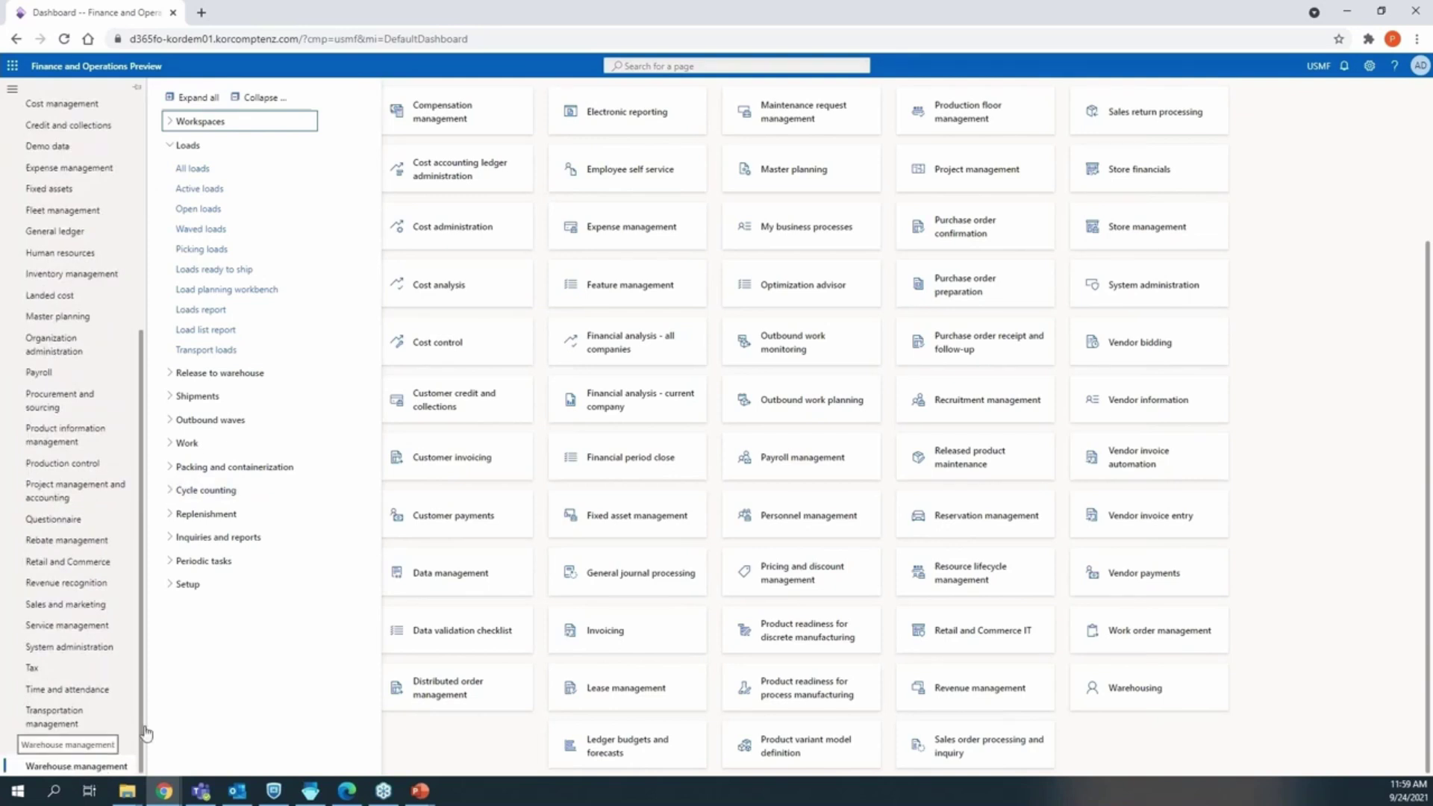
{"action": "left_click", "coordinate": [283, 298]}
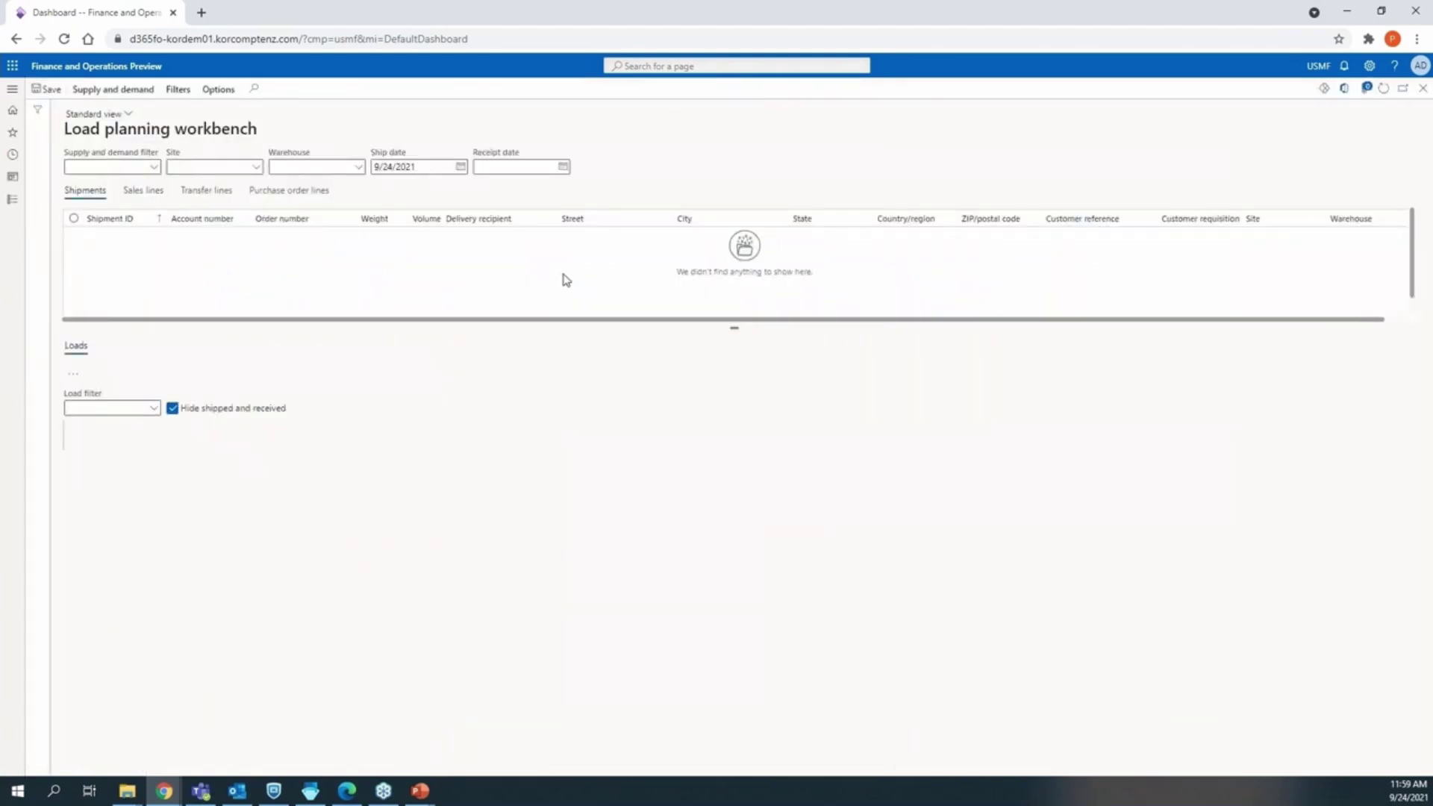
{"action": "left_click", "coordinate": [298, 192]}
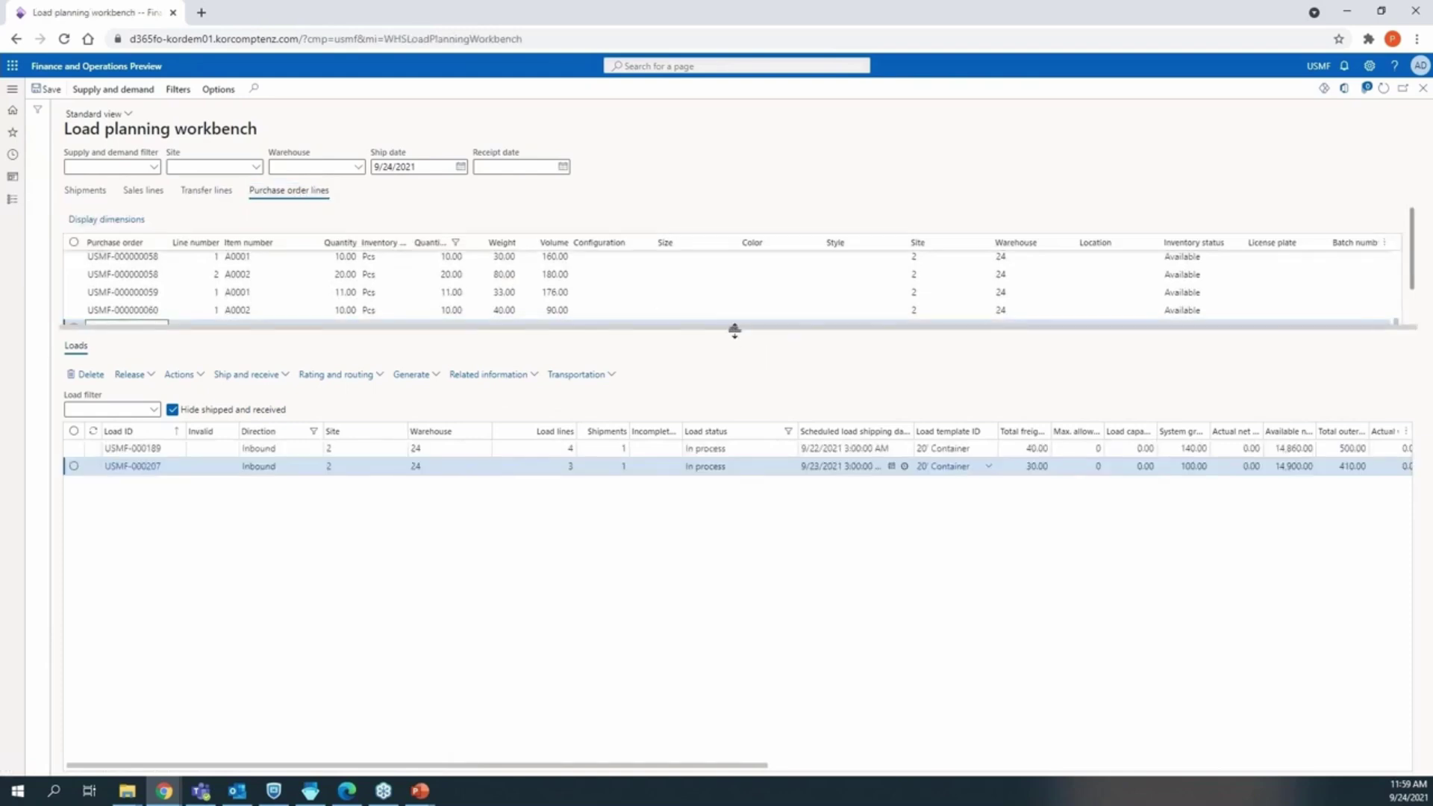
{"action": "left_click_drag", "start_coordinate": [728, 393], "coordinate": [704, 444]}
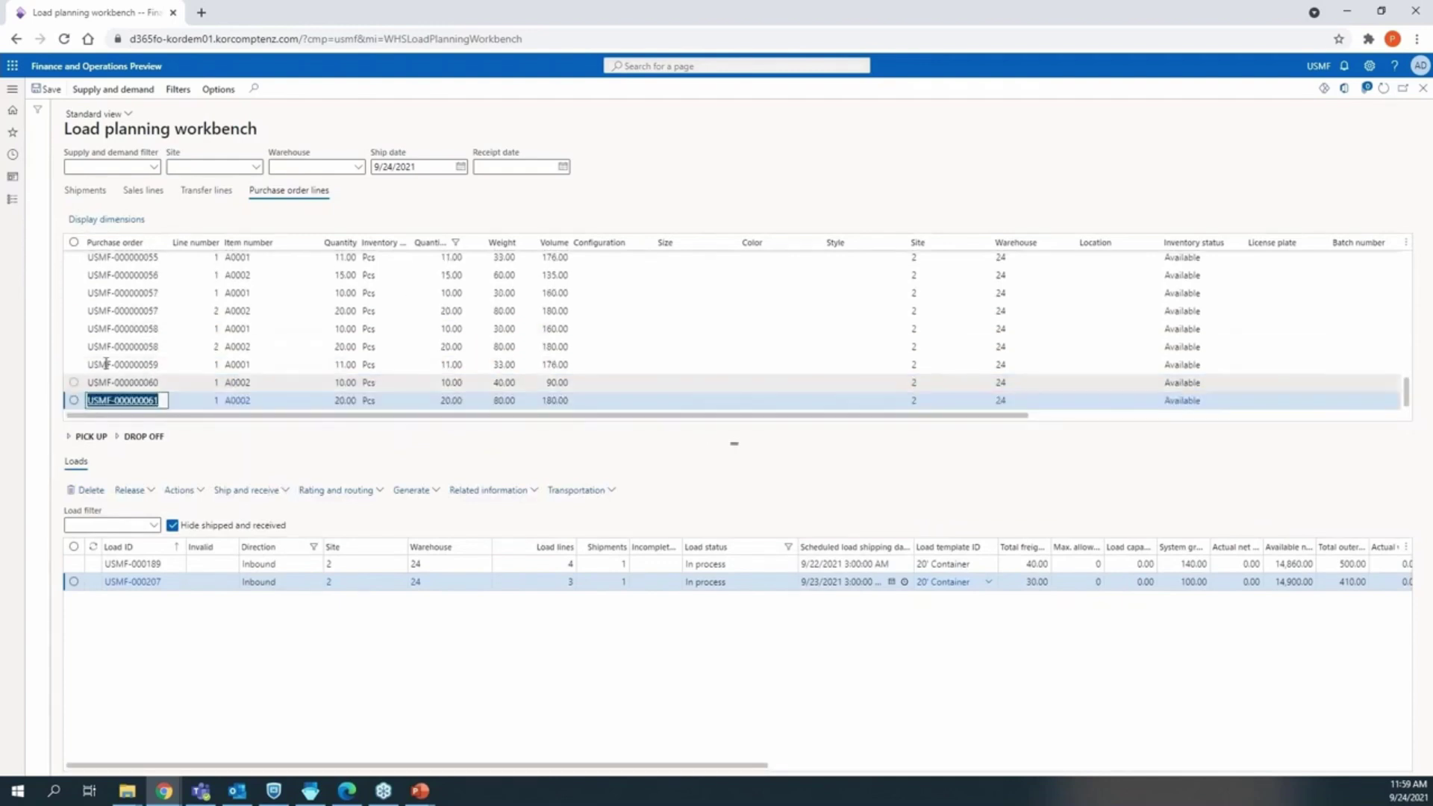
Step: Select the A0001 (10 pcs) and A0002 (20 pcs) lines of the order just above the single A0001 line for 11 pcs
{"action": "left_click", "coordinate": [73, 383]}
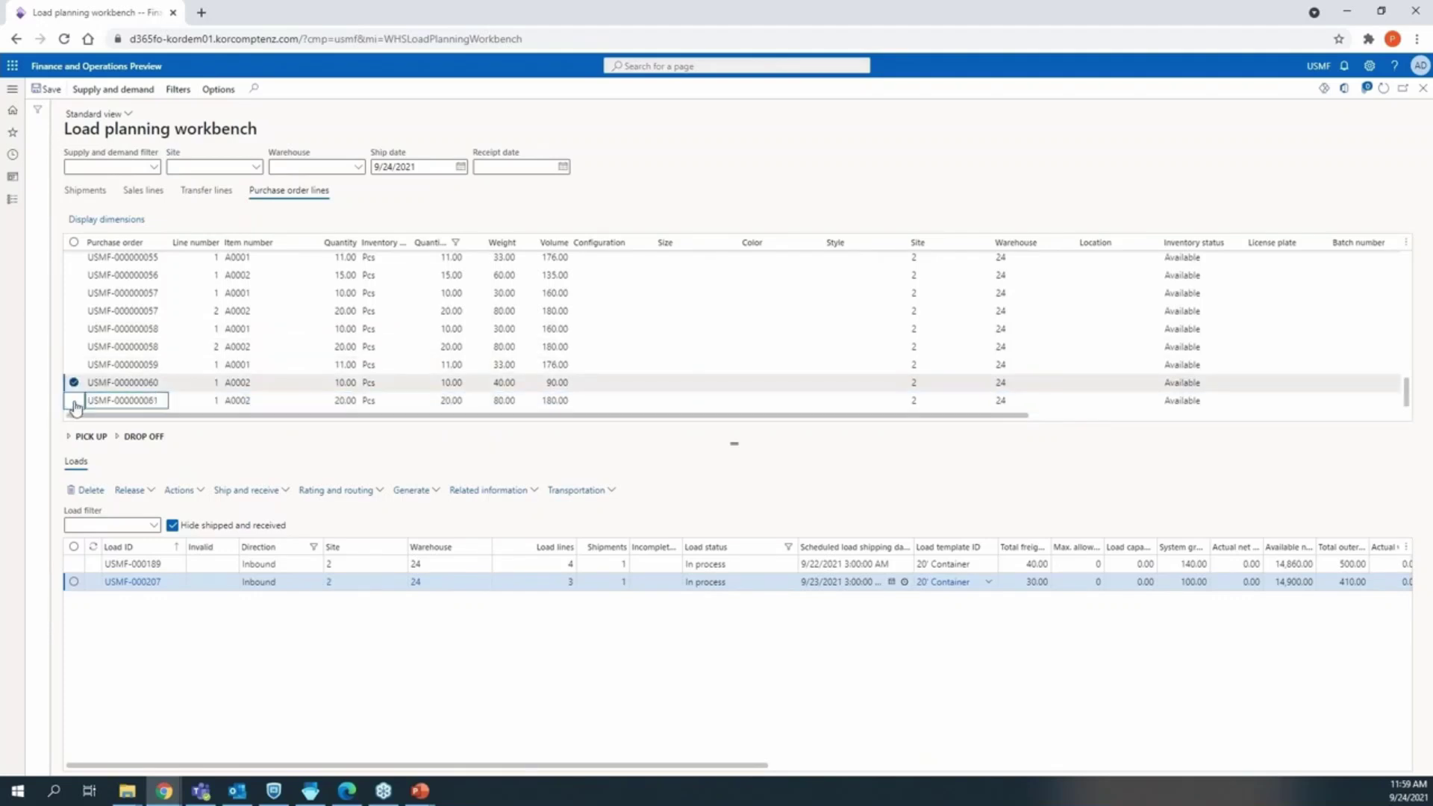
{"action": "left_click", "coordinate": [74, 401]}
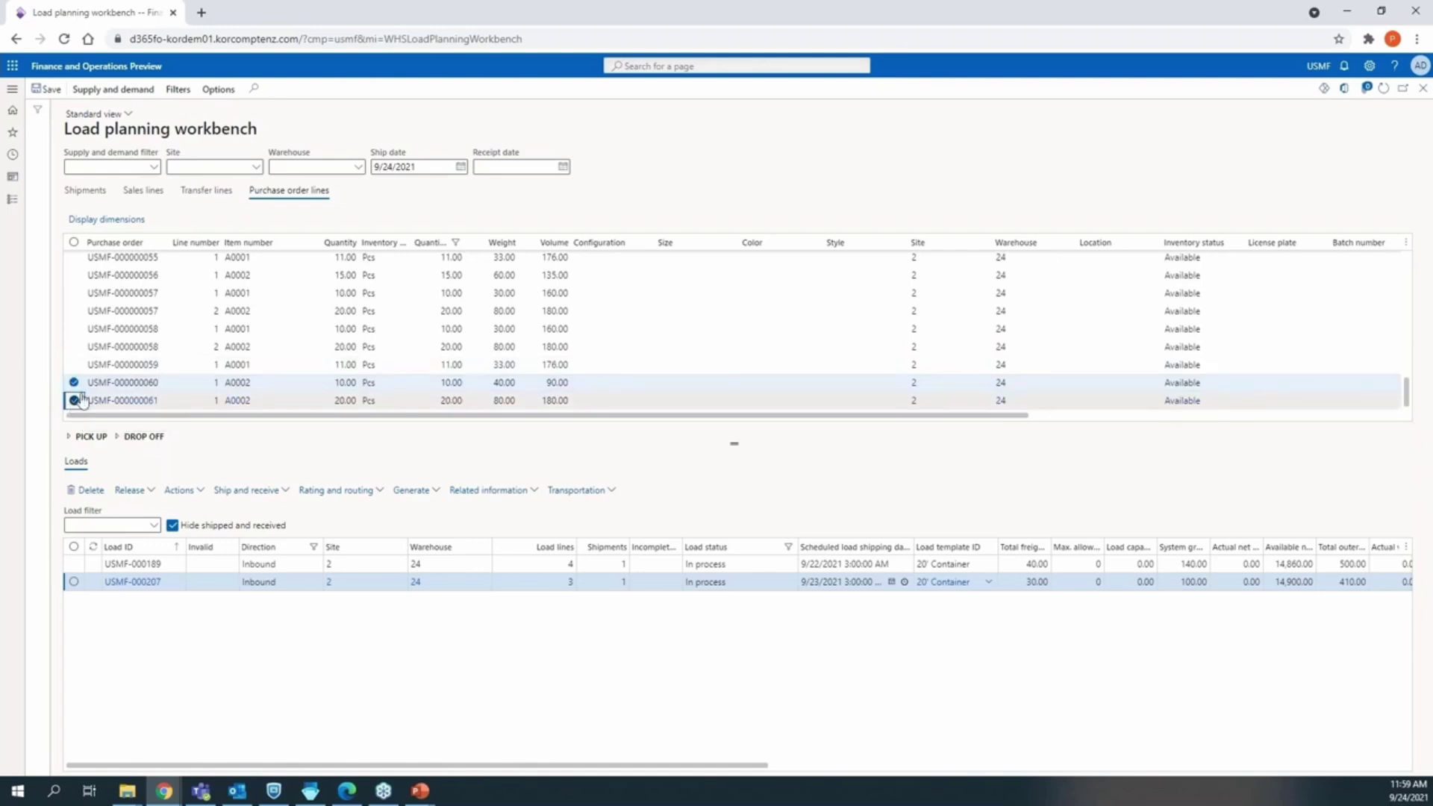
{"action": "left_click", "coordinate": [74, 347]}
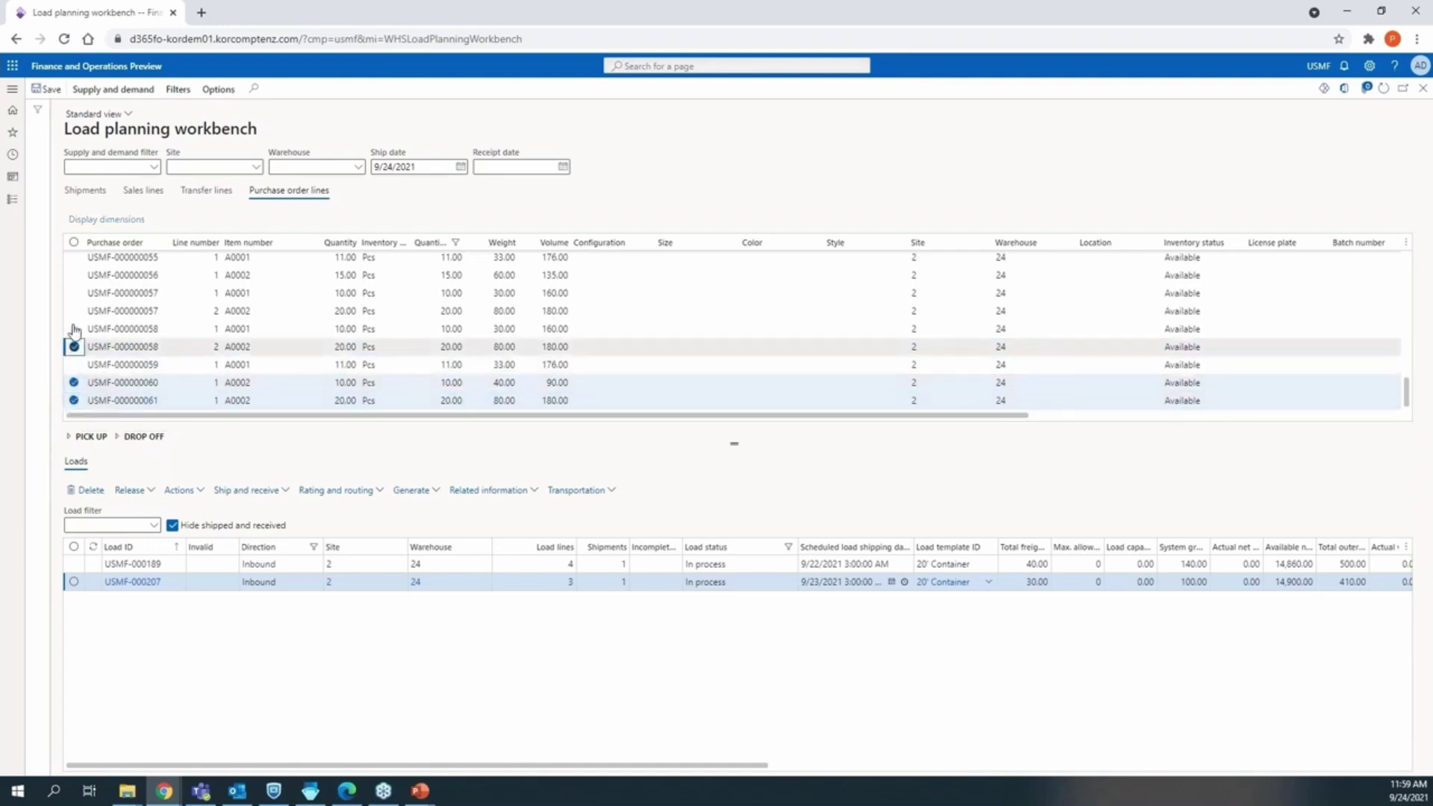
{"action": "left_click", "coordinate": [74, 330]}
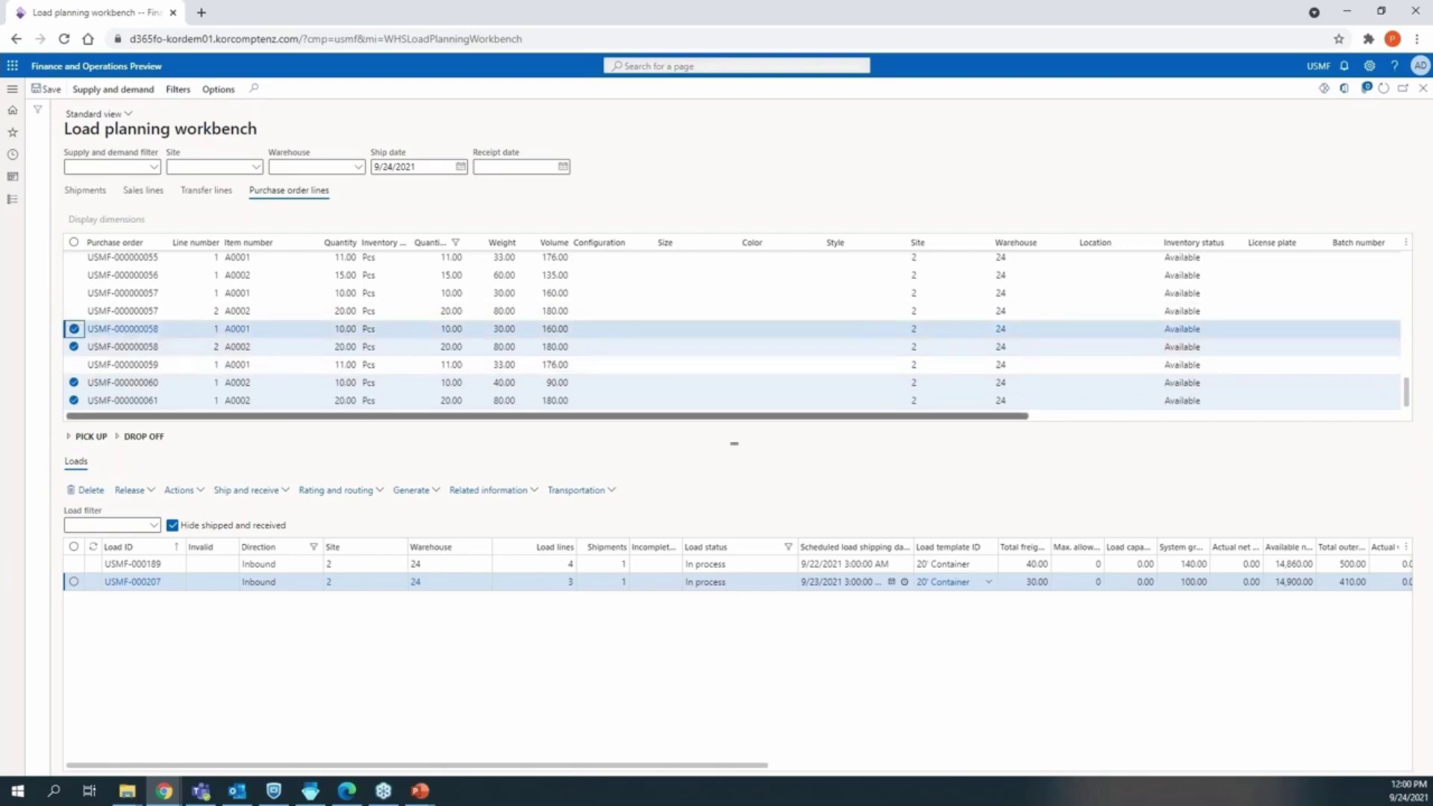
{"action": "left_click", "coordinate": [74, 401]}
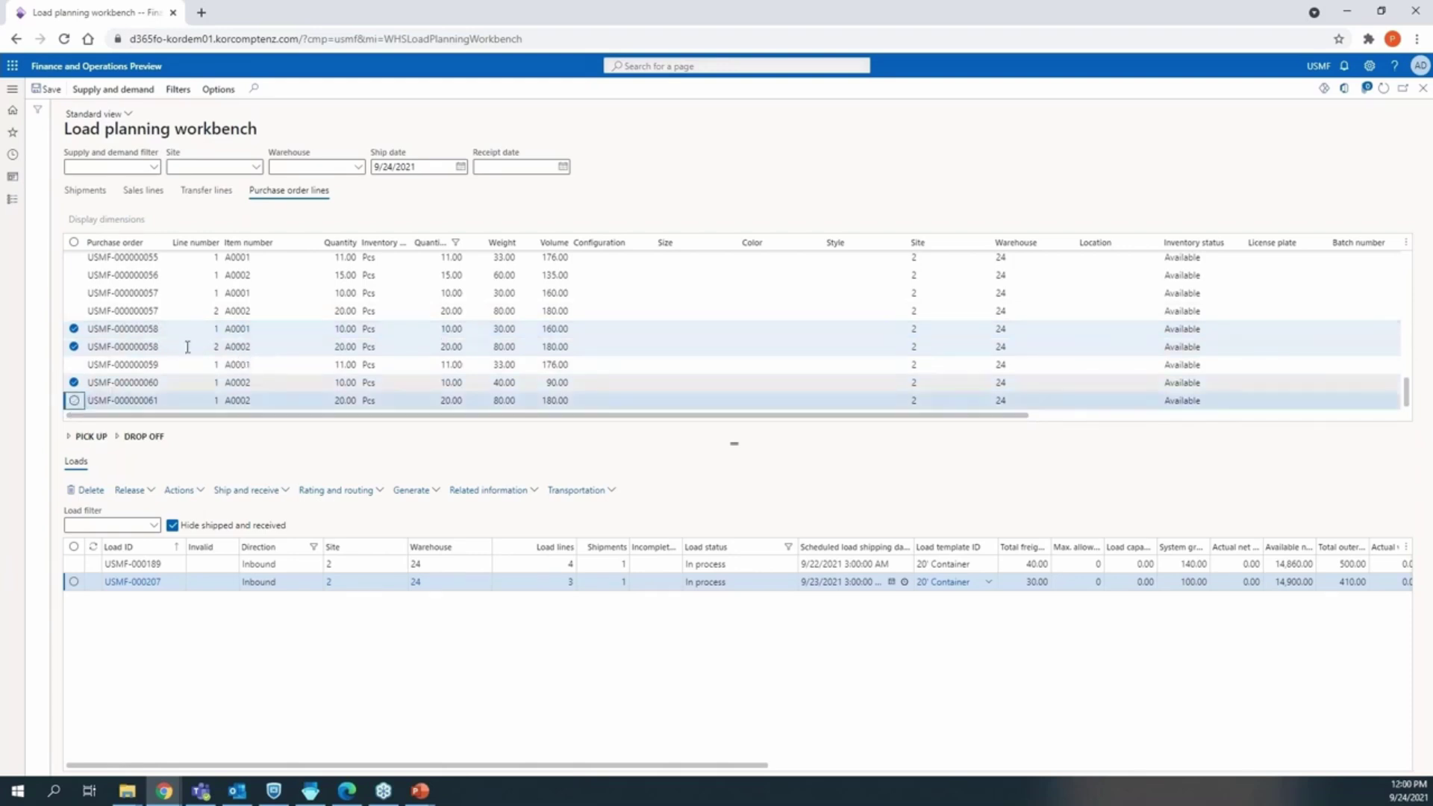
Step: Create a new inbound load from the selected purchase order lines using the load template 20' Container
{"action": "left_click", "coordinate": [150, 93]}
{"action": "left_click", "coordinate": [60, 124]}
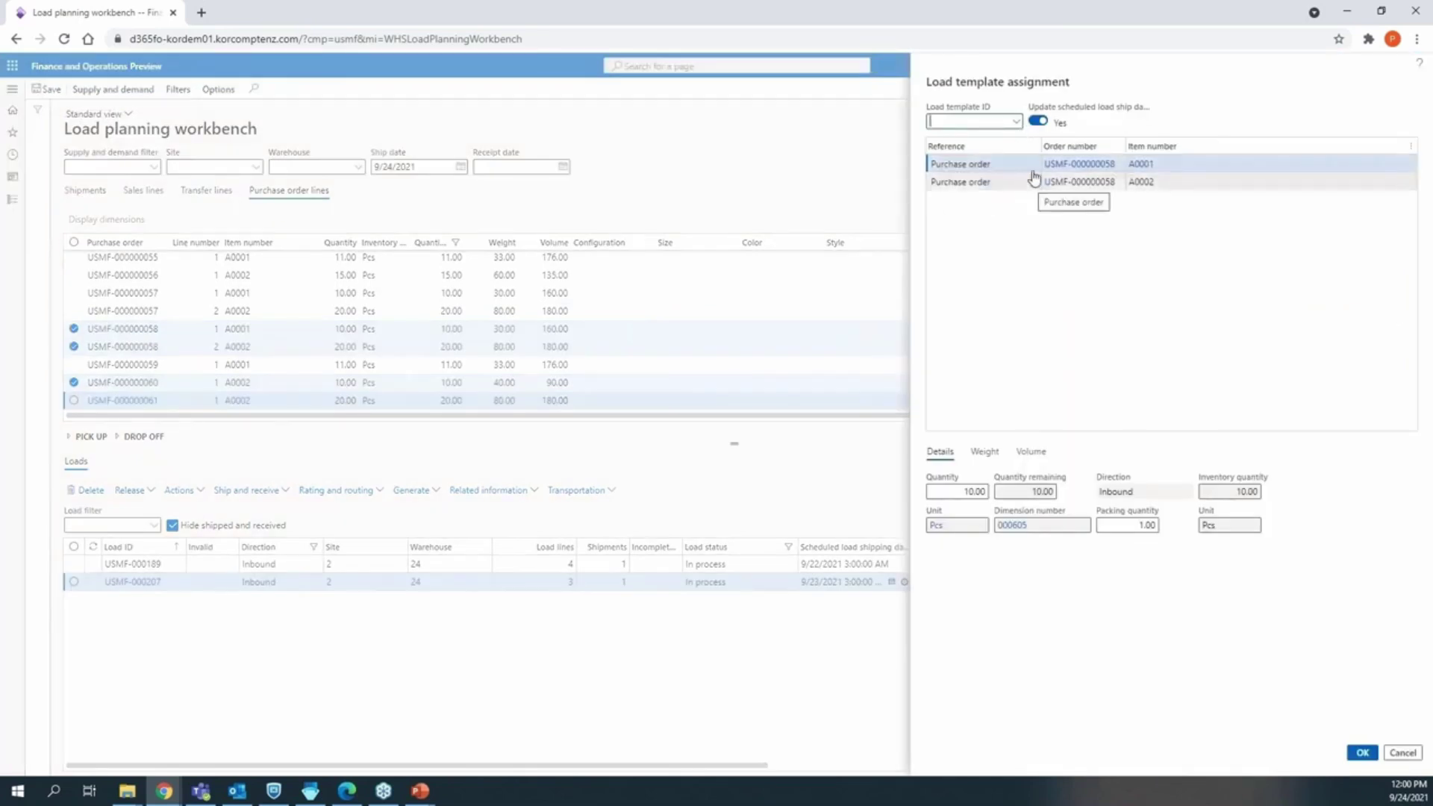
{"action": "key", "text": "alt+Down"}
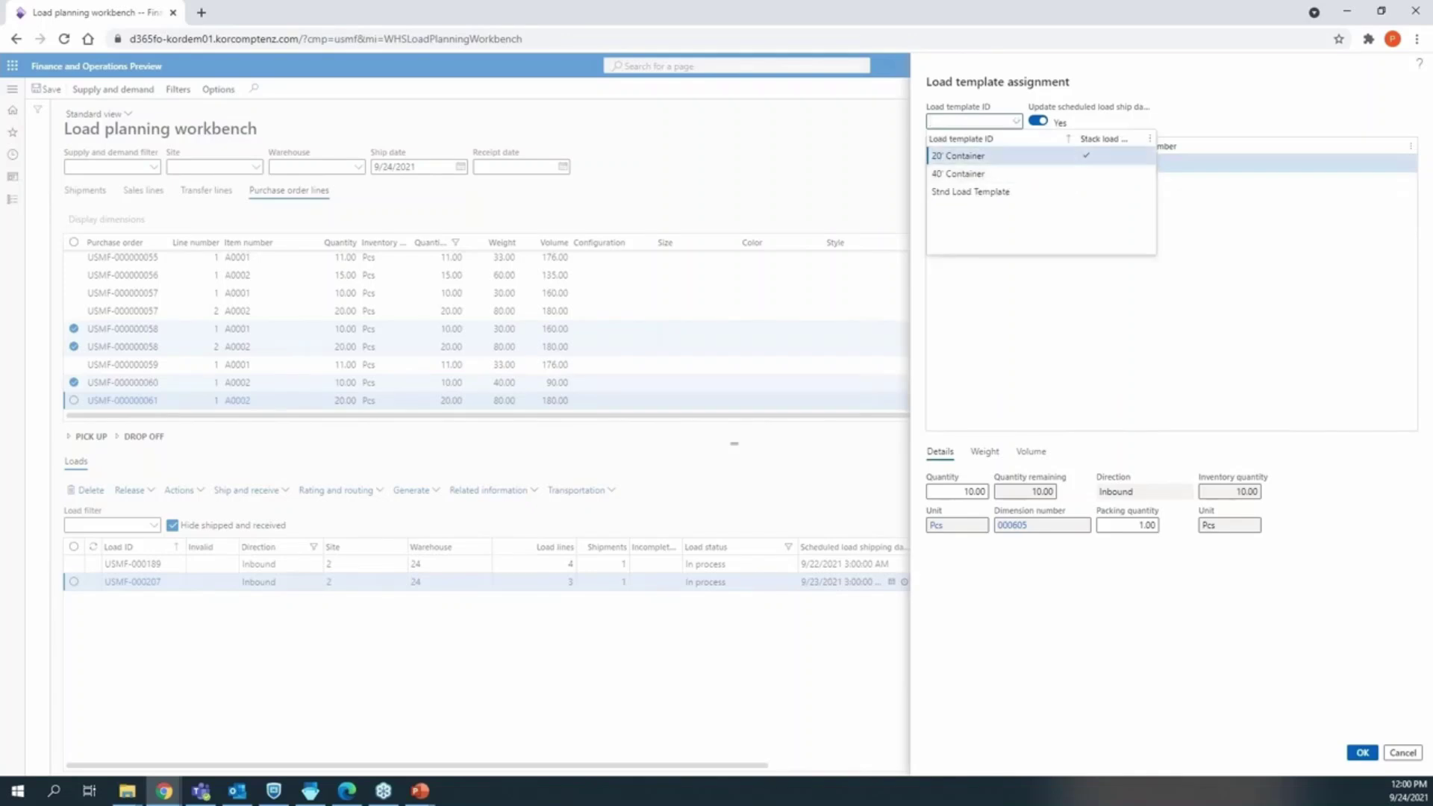
{"action": "left_click", "coordinate": [980, 156]}
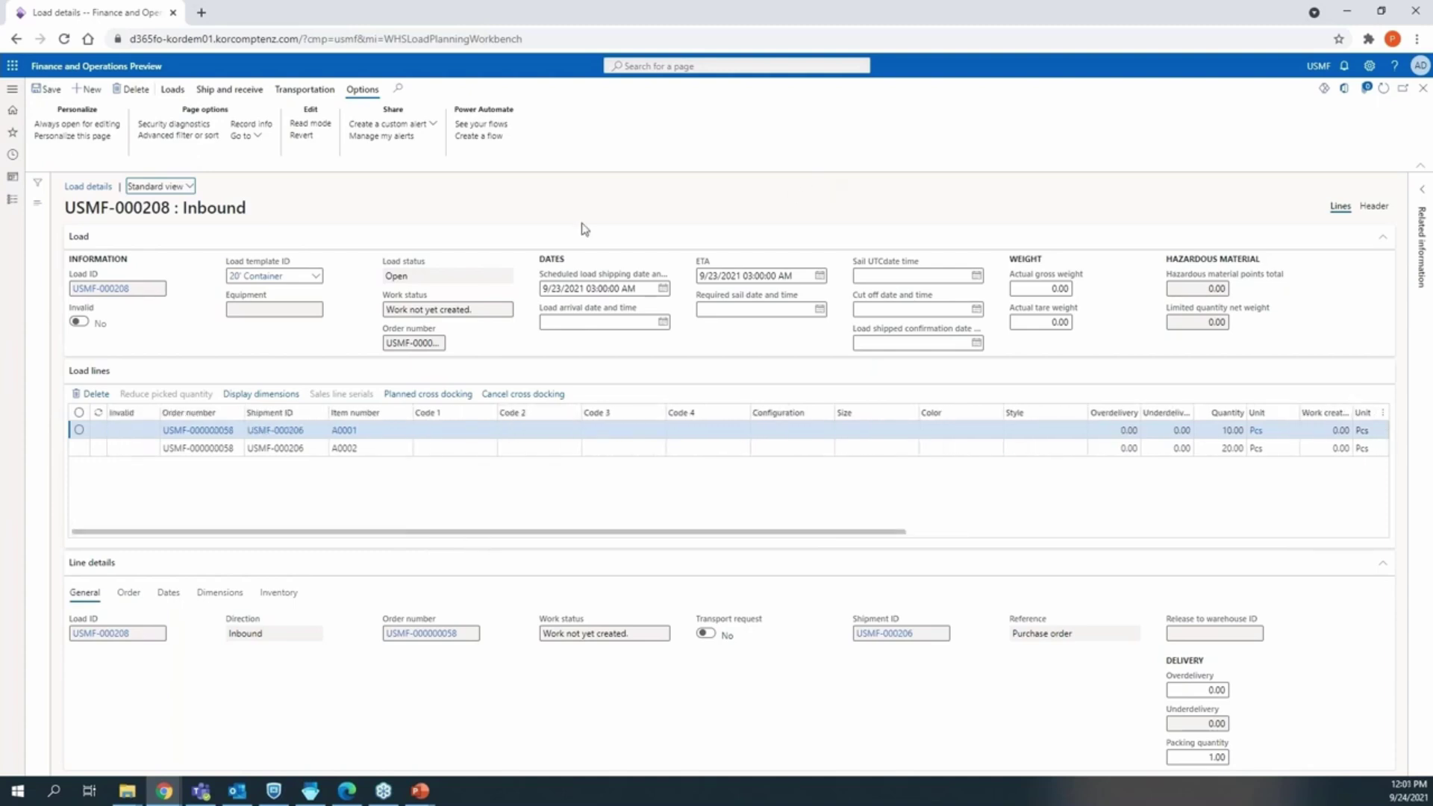
Step: Create a pallet with license plate ASN-004 in the new load's packing structure and add the ASN items for it
{"action": "left_click", "coordinate": [242, 90]}
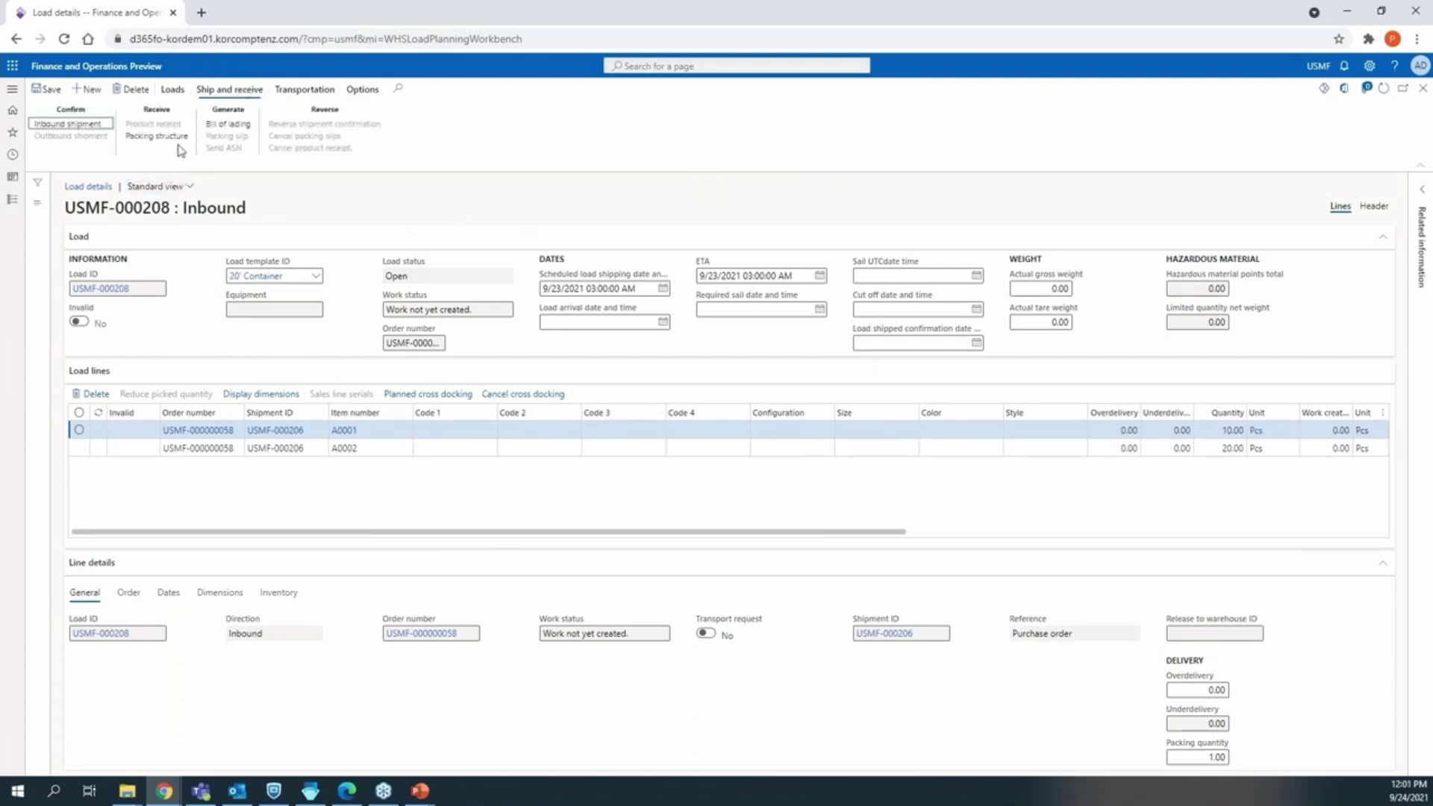
{"action": "left_click", "coordinate": [157, 136]}
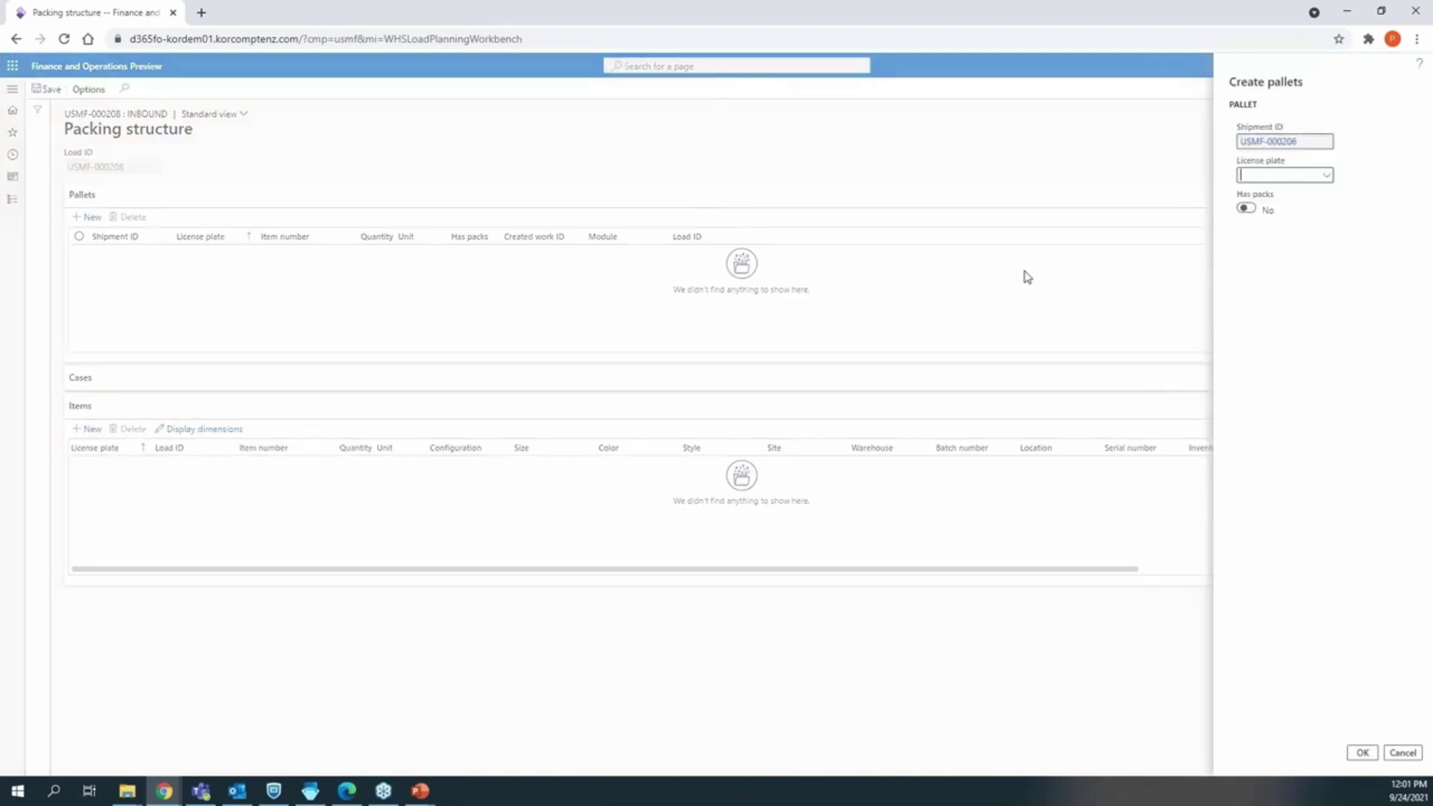
{"action": "type", "text": "ASN-000"}
{"action": "key", "text": "BackSpace"}
{"action": "type", "text": "4"}
{"action": "key", "text": "Tab"}
{"action": "left_click", "coordinate": [1363, 753]}
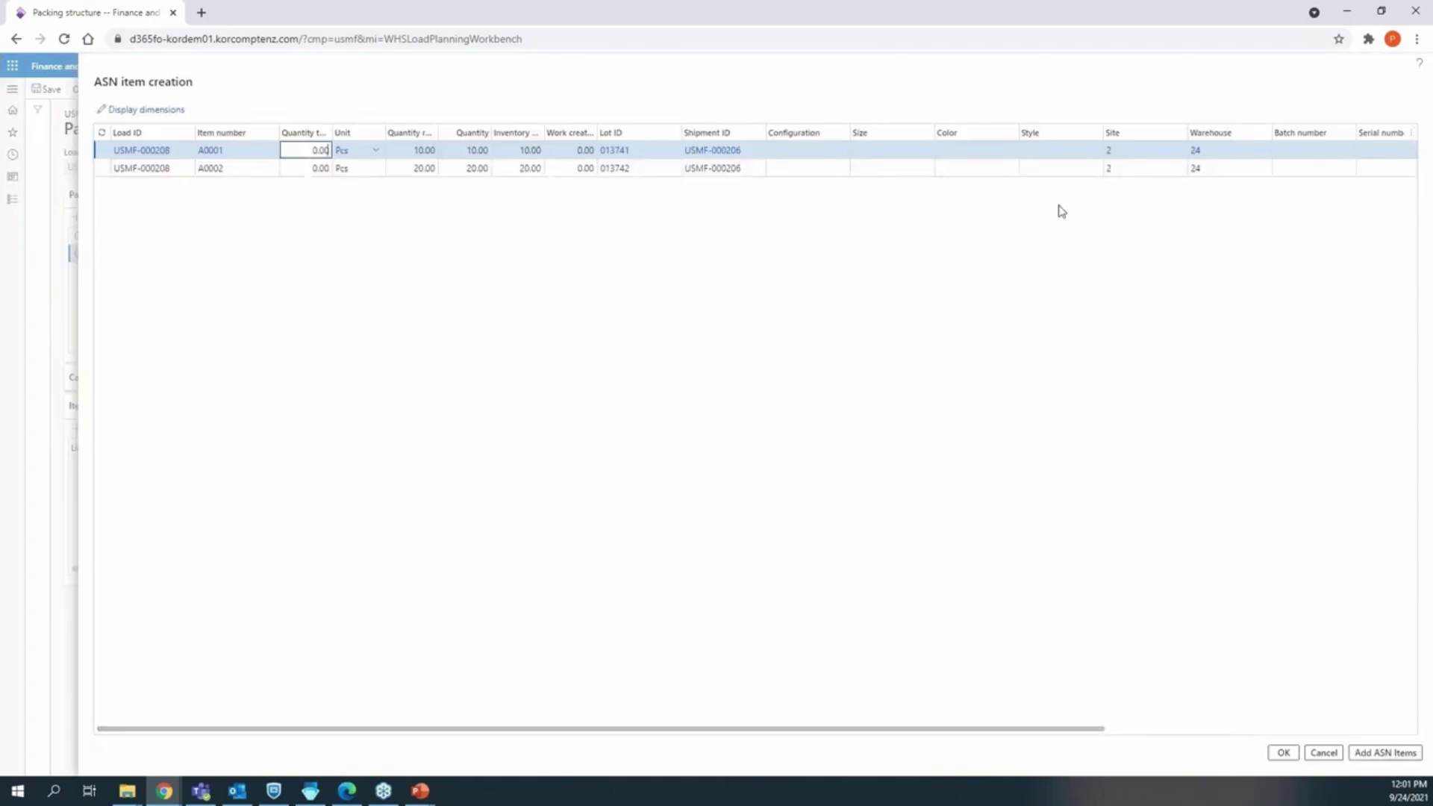
{"action": "left_click", "coordinate": [1376, 754]}
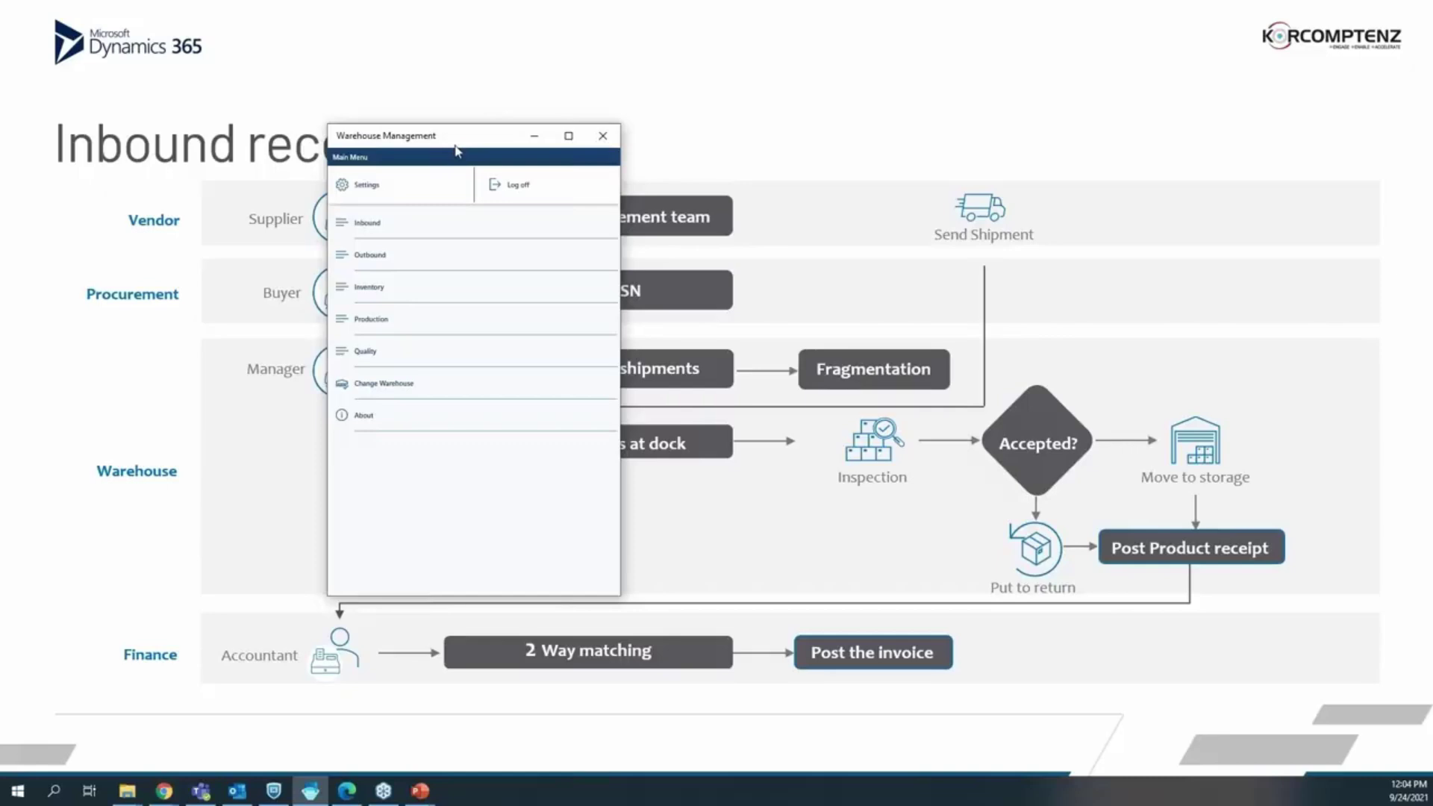
Step: Review the Inbound receiving slide, bring the Warehouse Management app back over it and open the app's Inbound menu
{"action": "left_click_drag", "start_coordinate": [456, 150], "coordinate": [736, 122]}
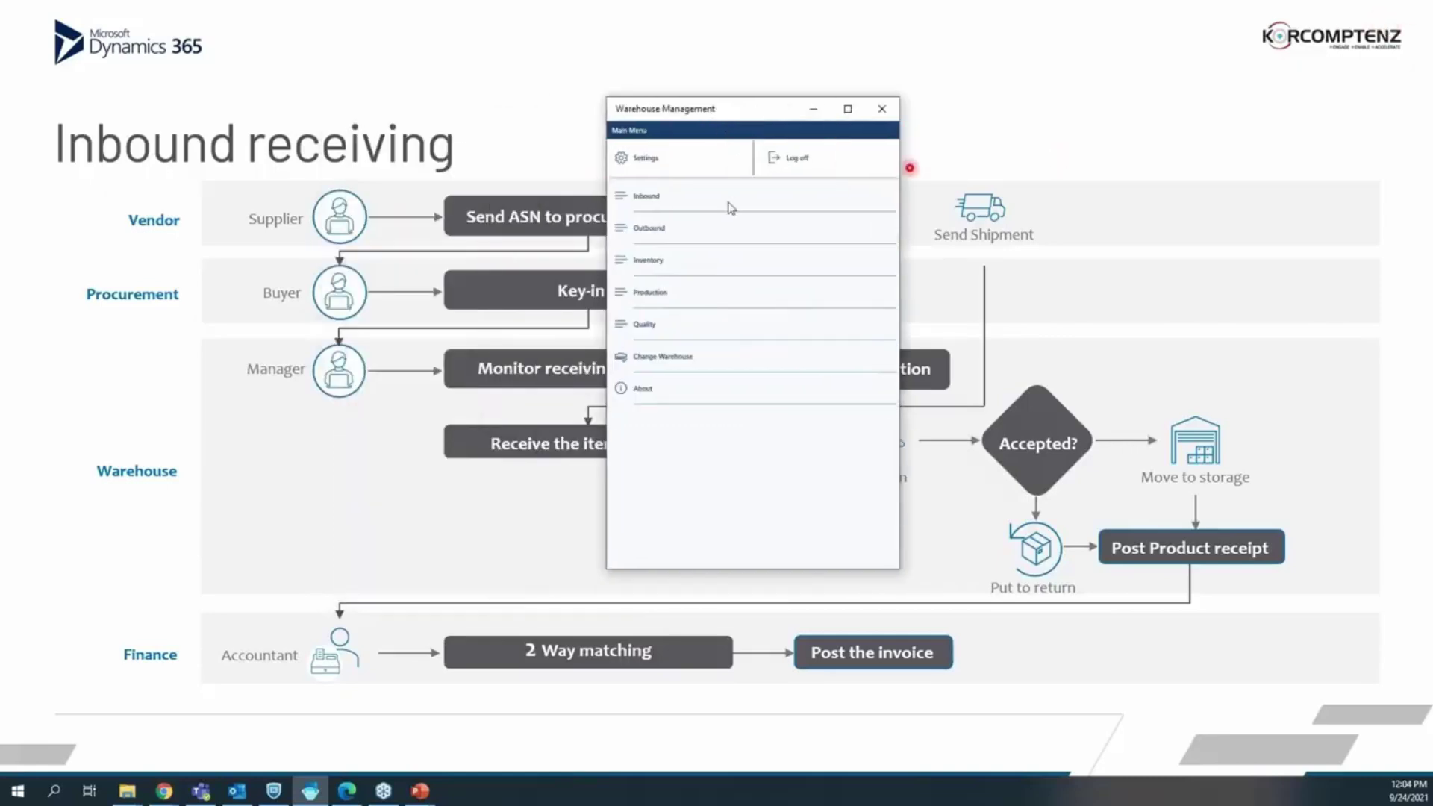
{"action": "left_click", "coordinate": [510, 762]}
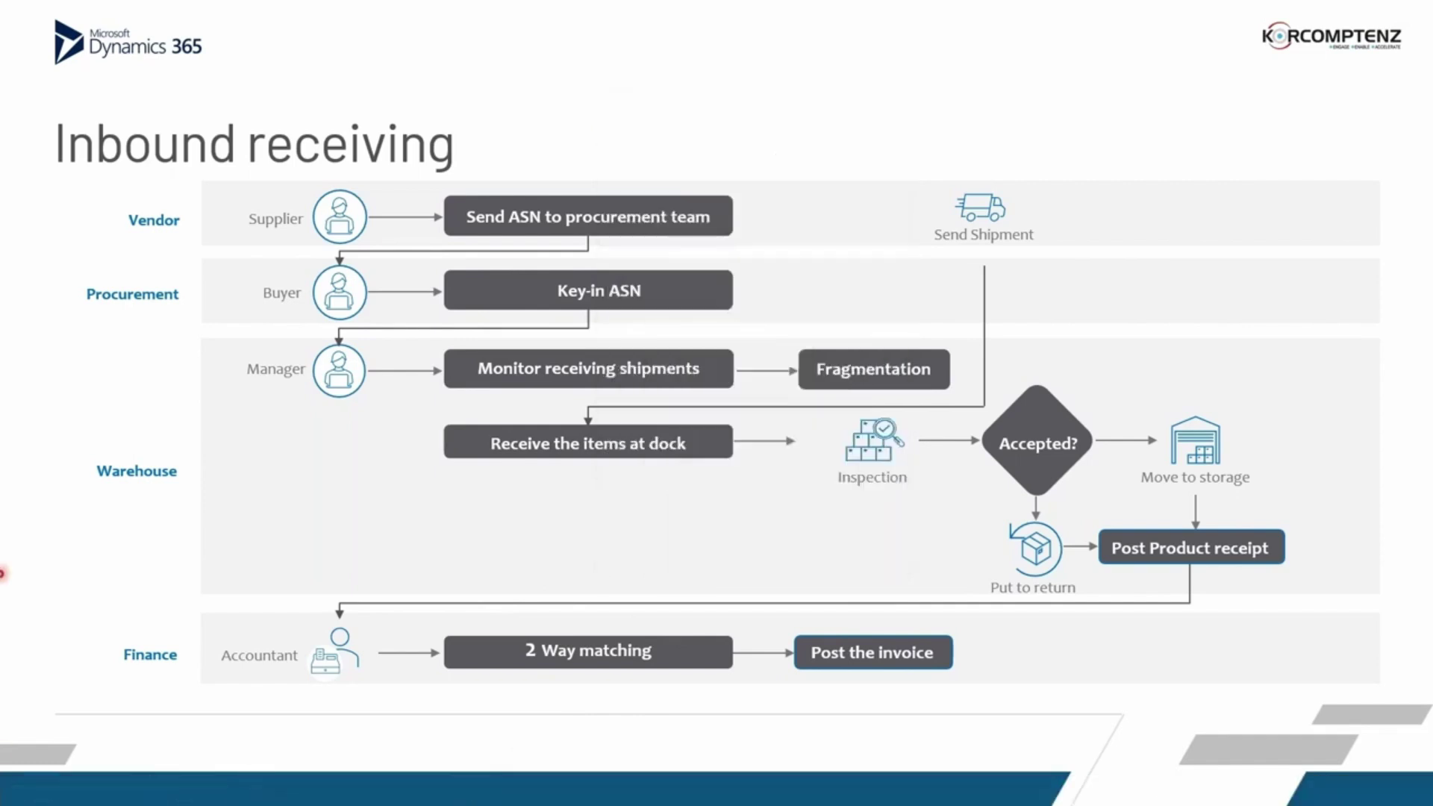
{"action": "key", "text": "alt+Tab"}
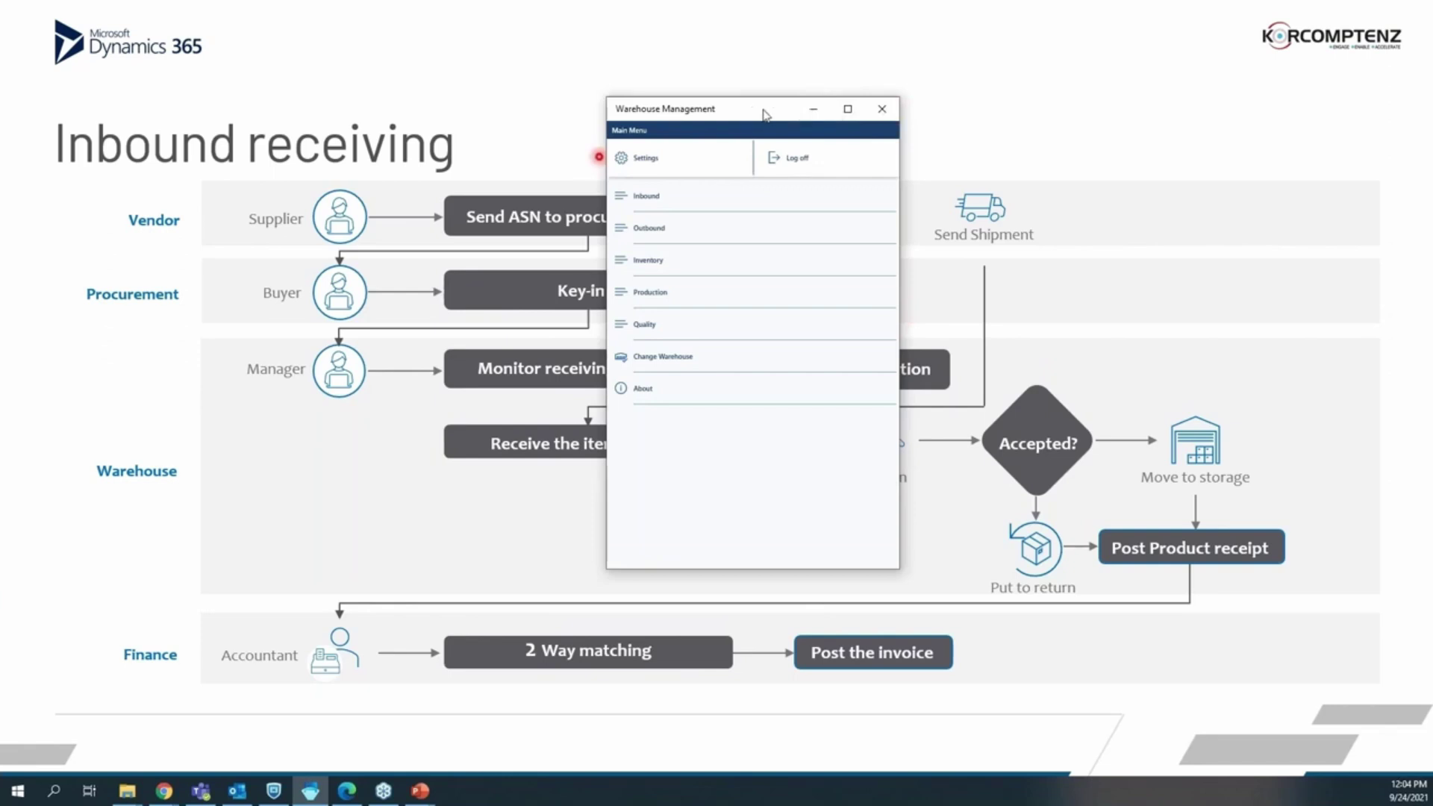
{"action": "left_click_drag", "start_coordinate": [762, 114], "coordinate": [866, 103]}
{"action": "left_click", "coordinate": [751, 191]}
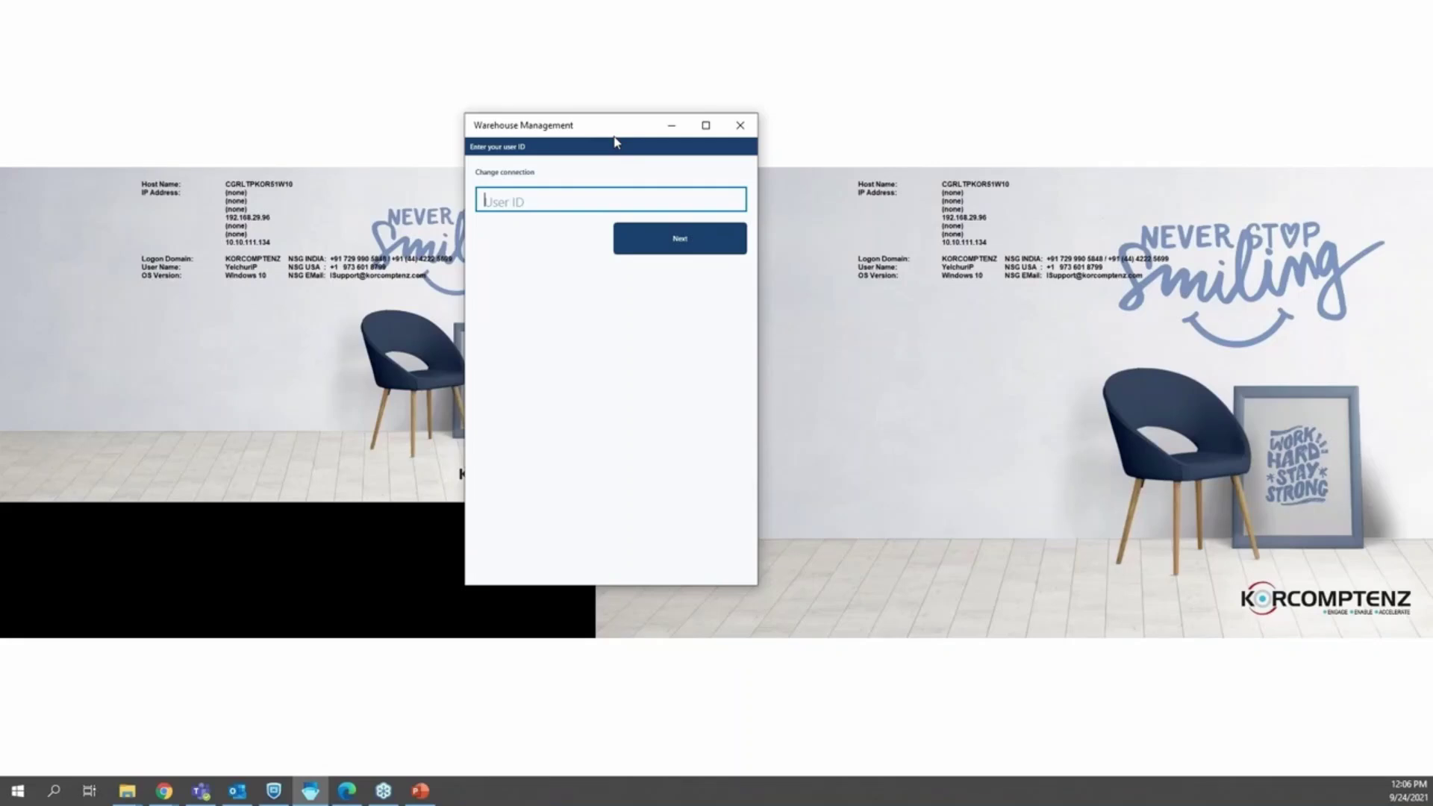
Step: Sign in to the Warehouse Management app with the user ID and the account password
{"action": "type", "text": "PK"}
{"action": "left_click", "coordinate": [667, 250]}
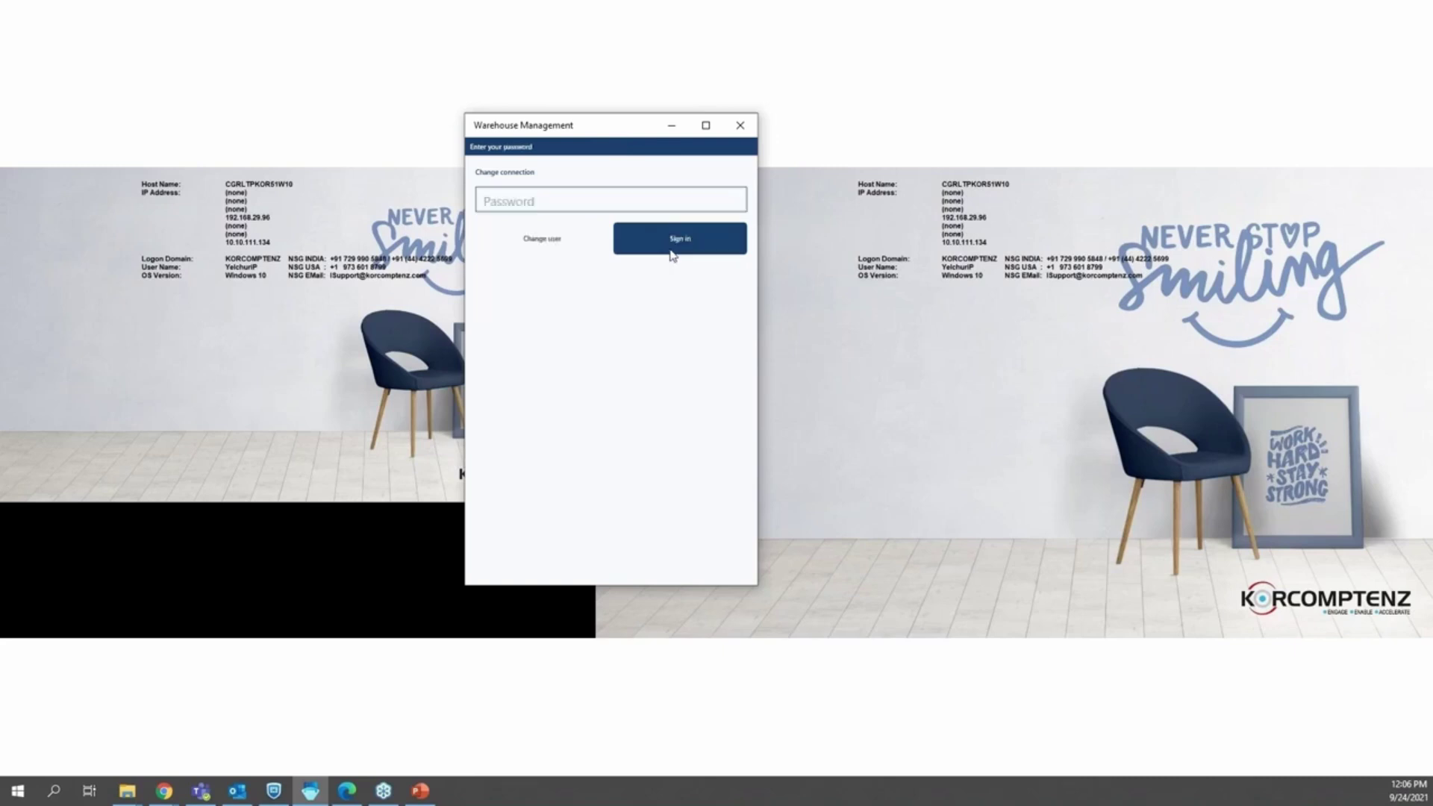
{"action": "type", "text": "1"}
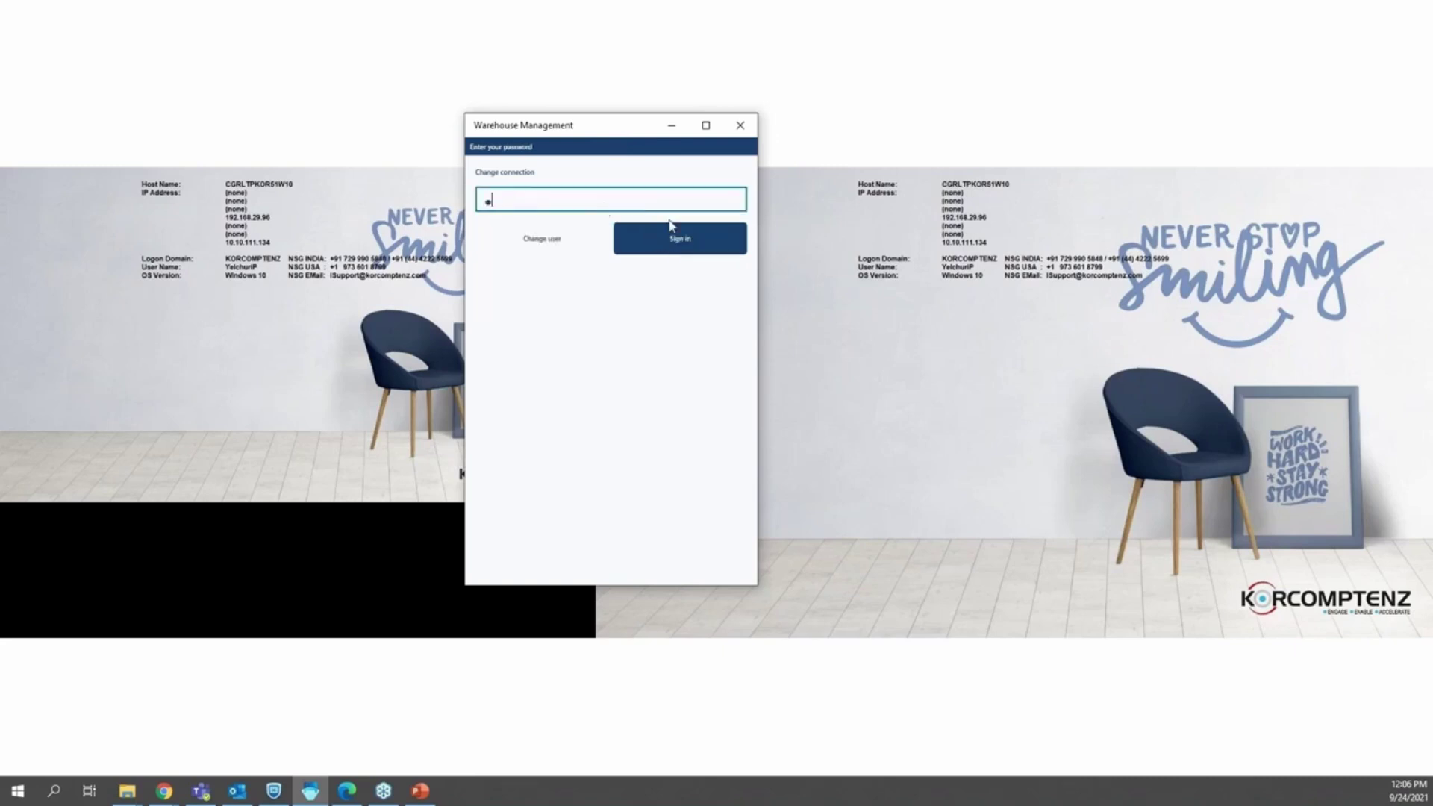
{"action": "left_click", "coordinate": [669, 223]}
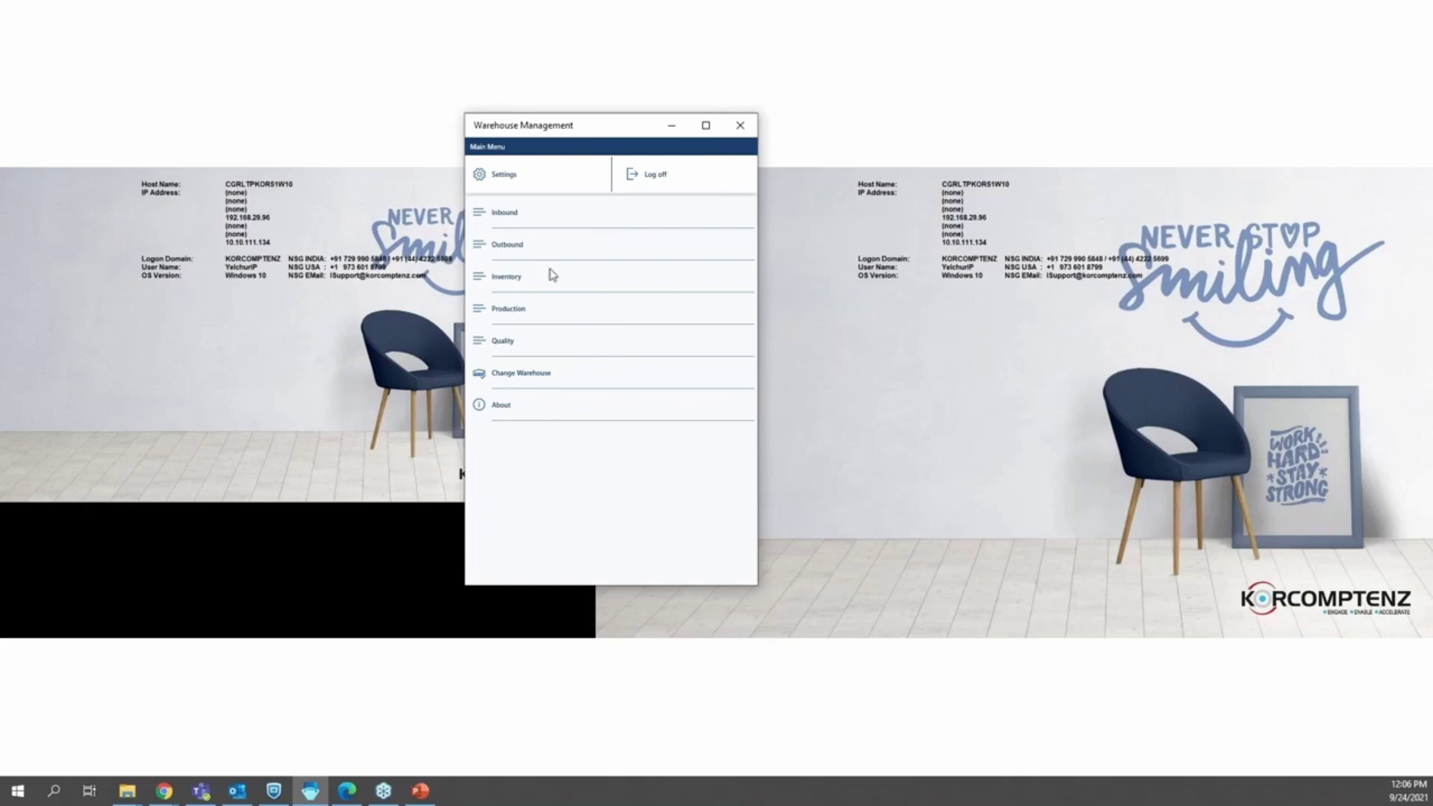
Step: Start ASN Receiving from the Inbound functions of the Warehouse Management app
{"action": "left_click", "coordinate": [523, 226]}
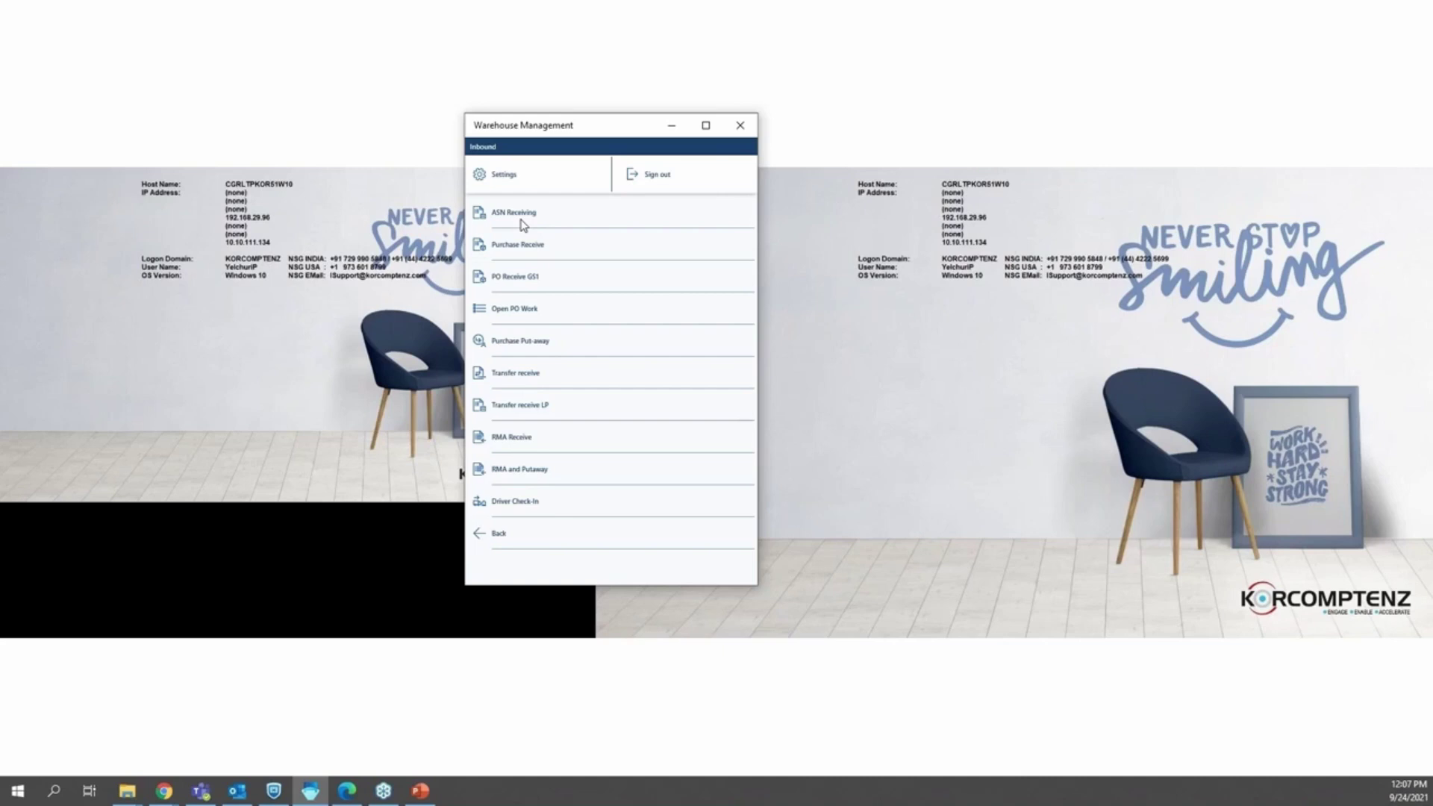
{"action": "left_click", "coordinate": [523, 223]}
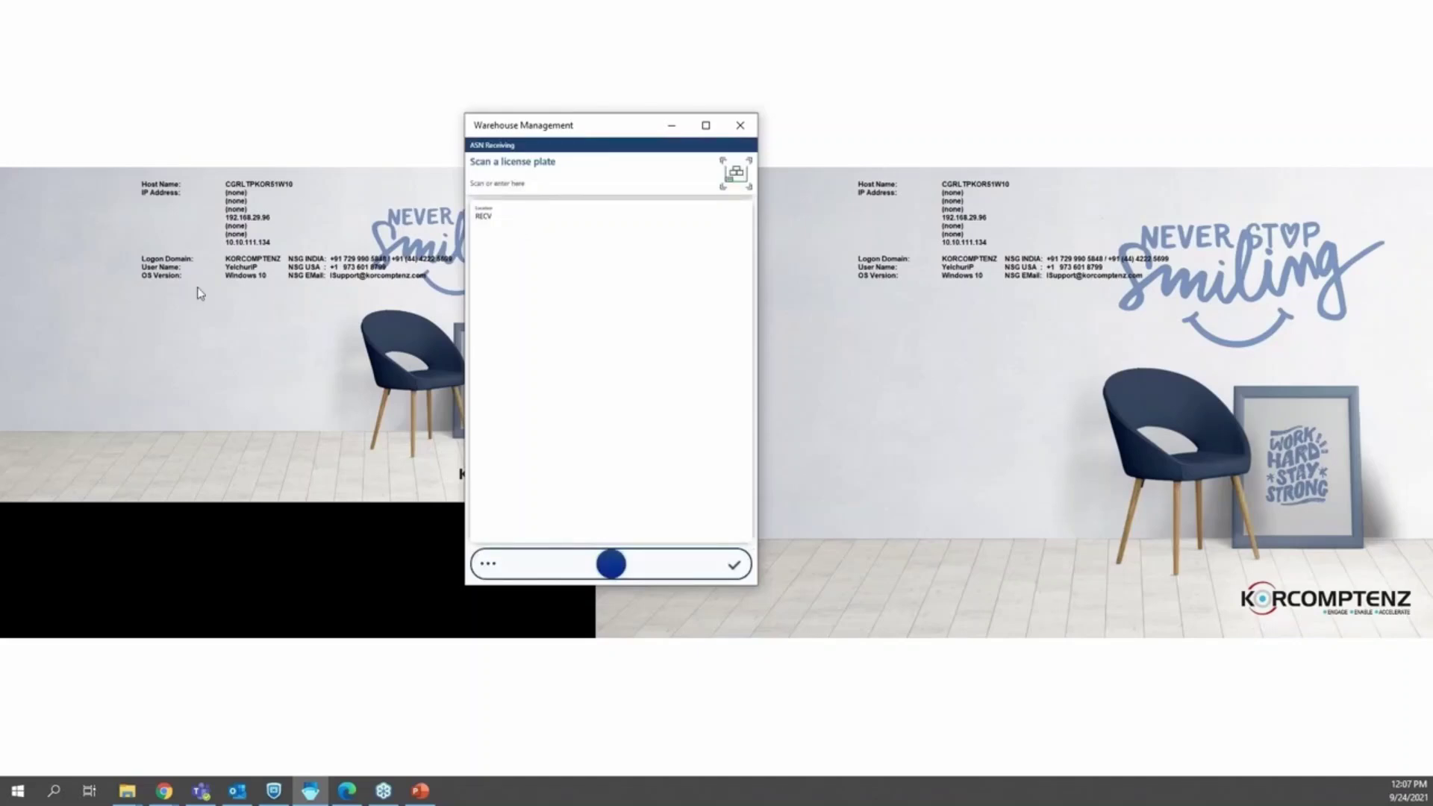
Step: Close the loading list report in Finance and Operations and return to the Warehouse Management app
{"action": "left_click", "coordinate": [200, 294]}
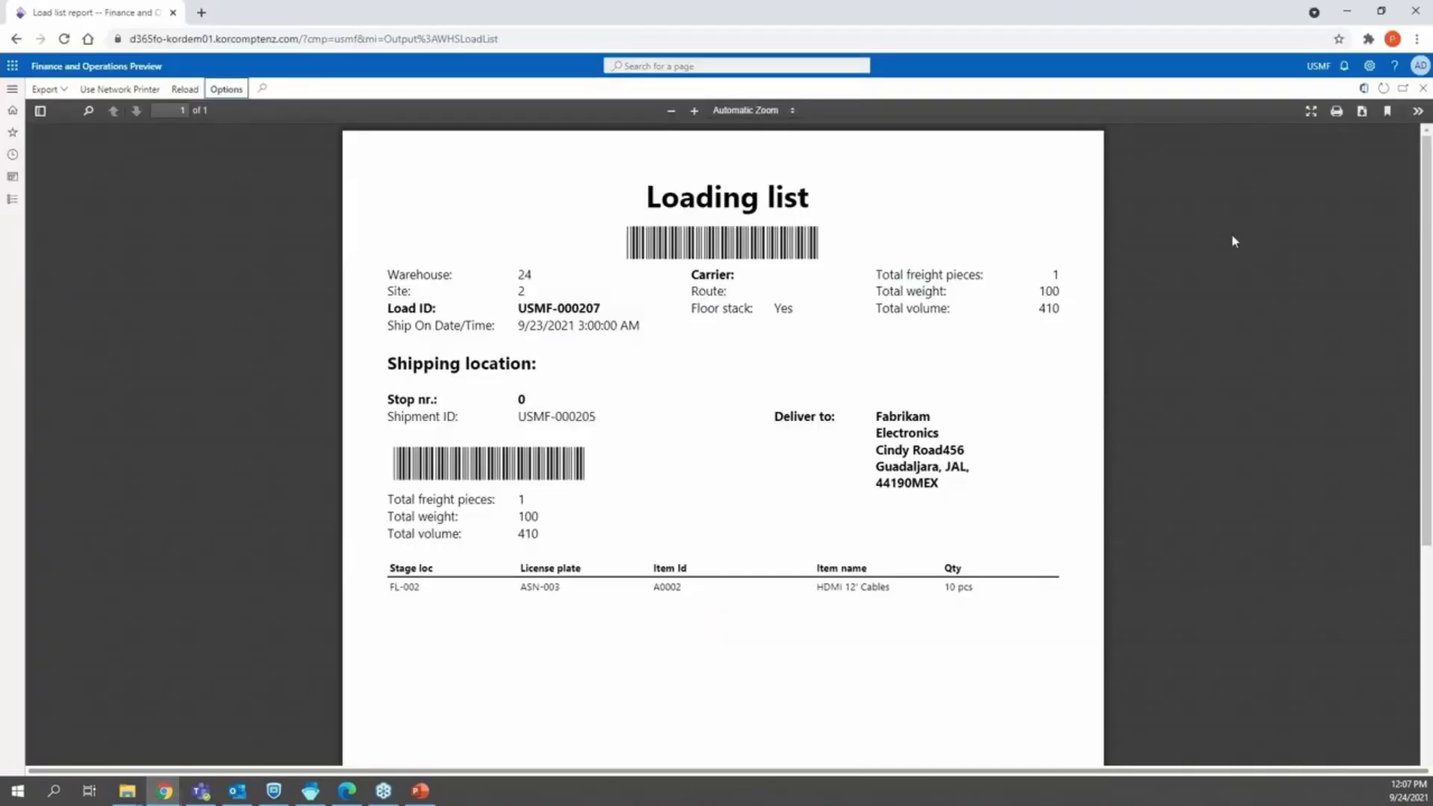
{"action": "left_click", "coordinate": [1423, 88]}
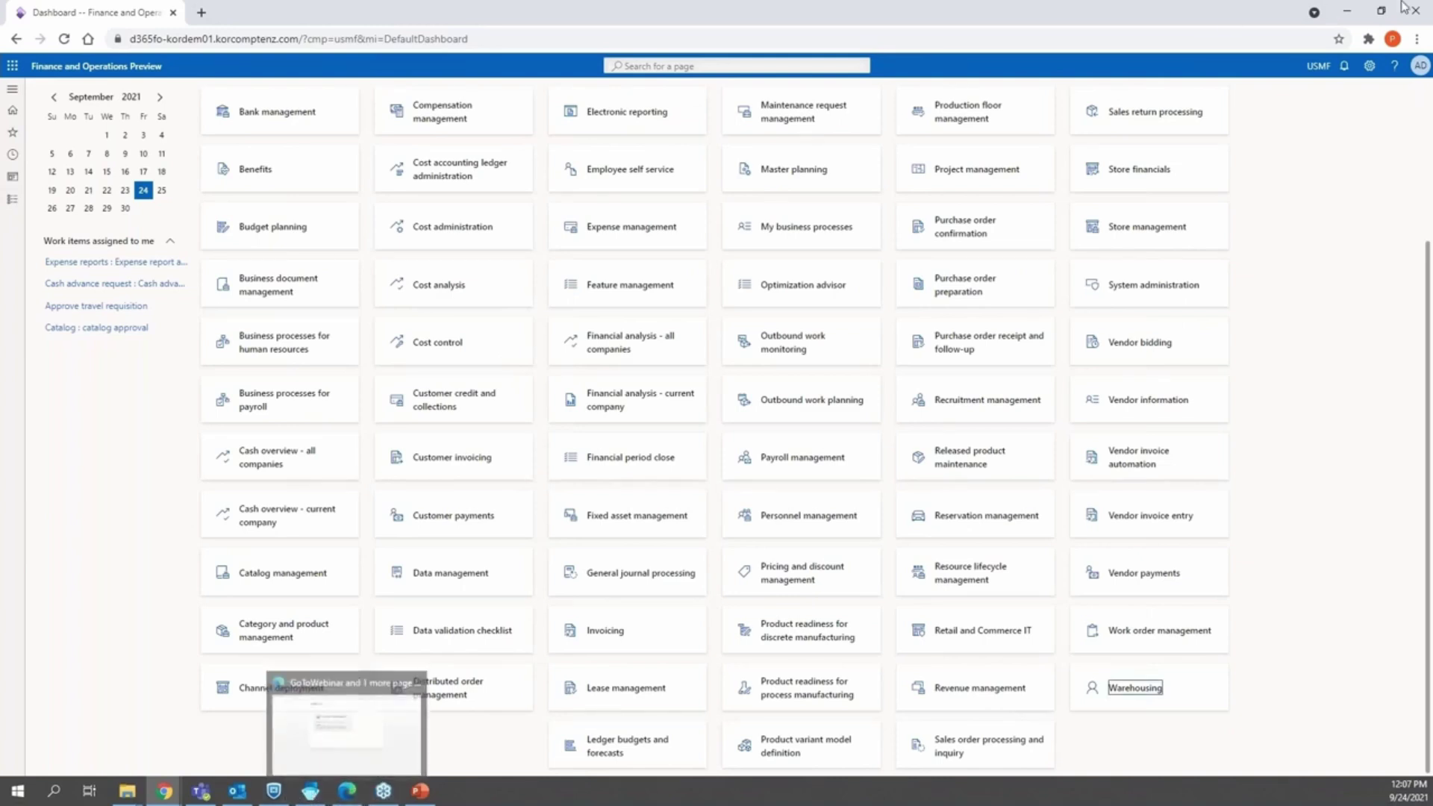
{"action": "left_click", "coordinate": [1347, 12]}
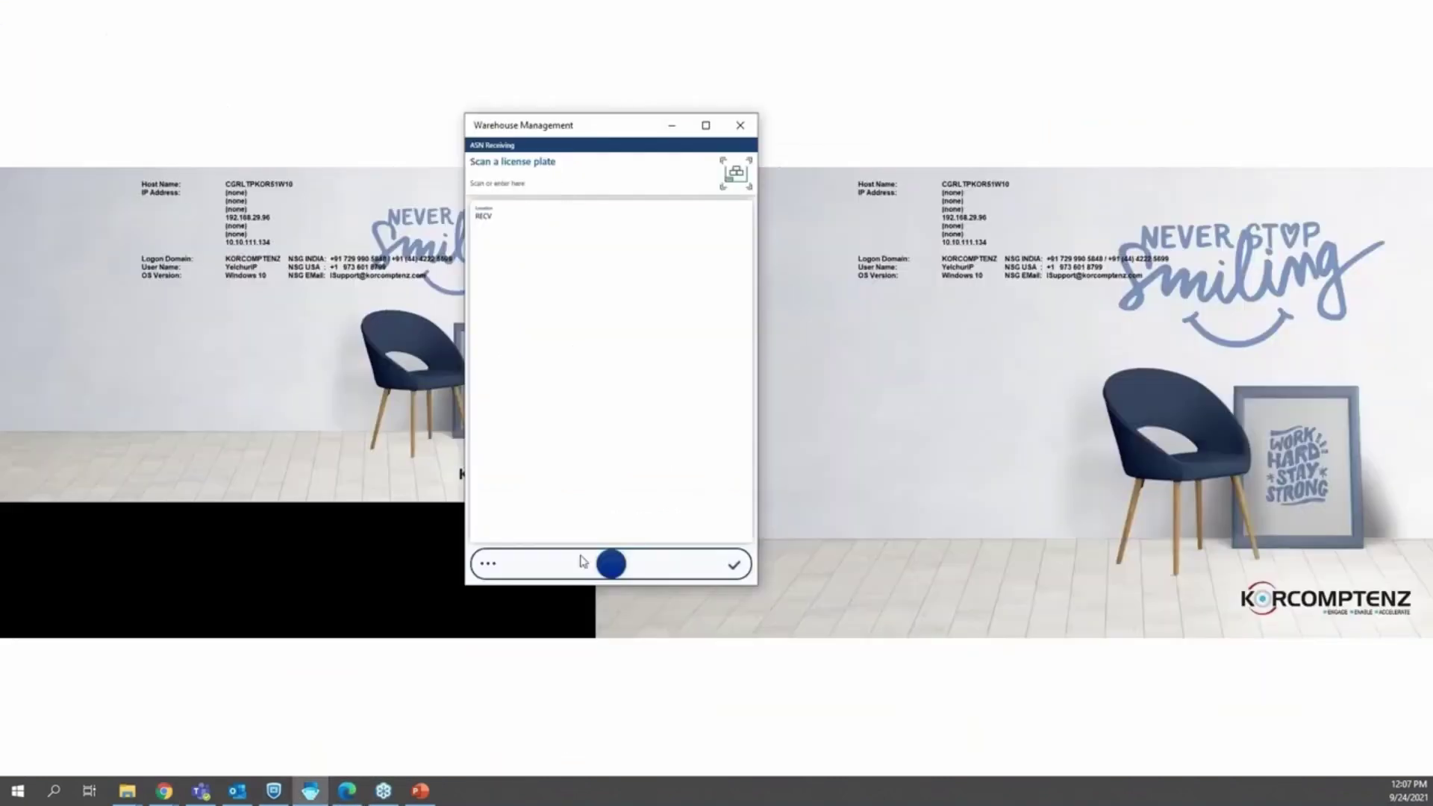
Step: Restart ASN Receiving and receive license plate ASN-004 at location RECV, confirming the vendor, order and item values
{"action": "left_click", "coordinate": [489, 564]}
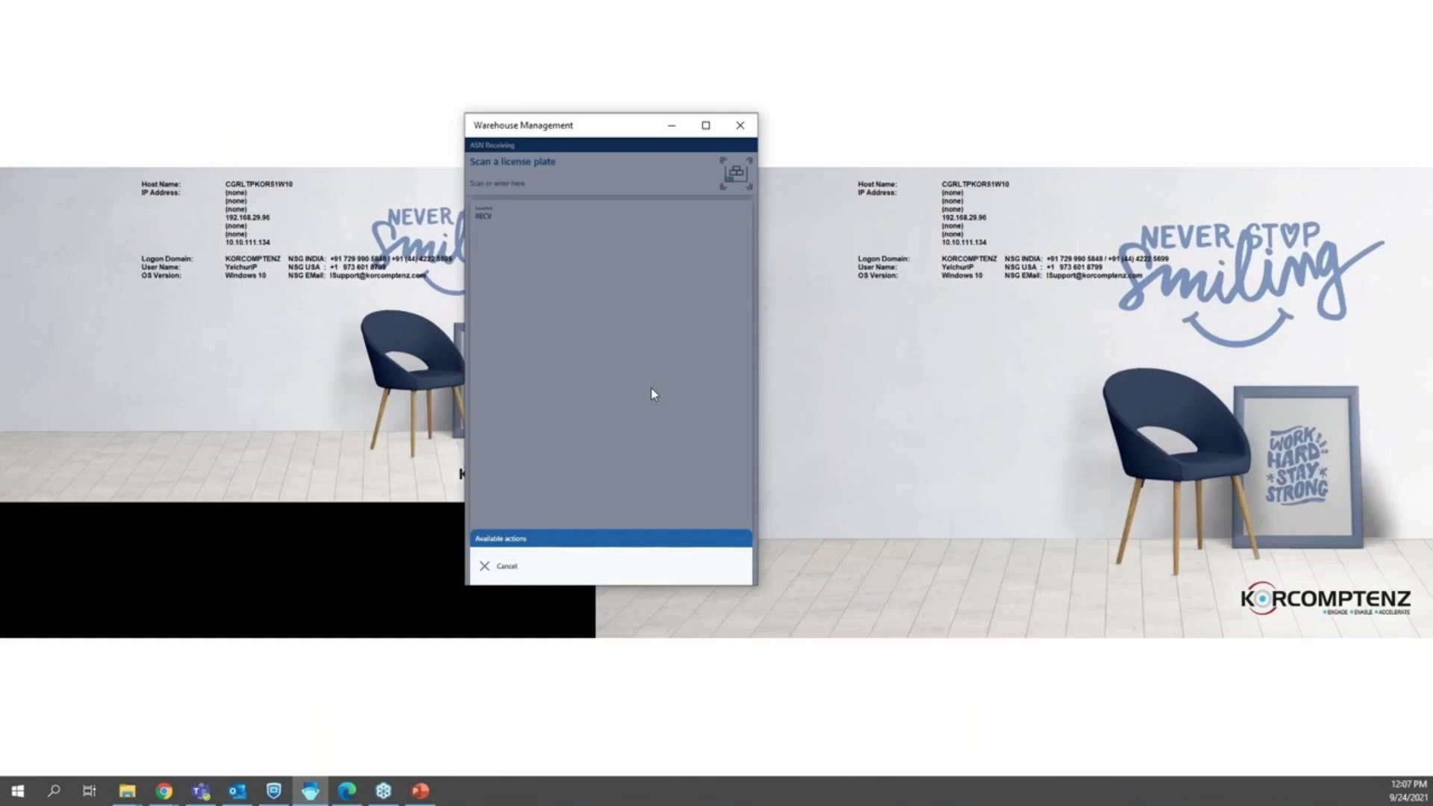
{"action": "left_click", "coordinate": [516, 576]}
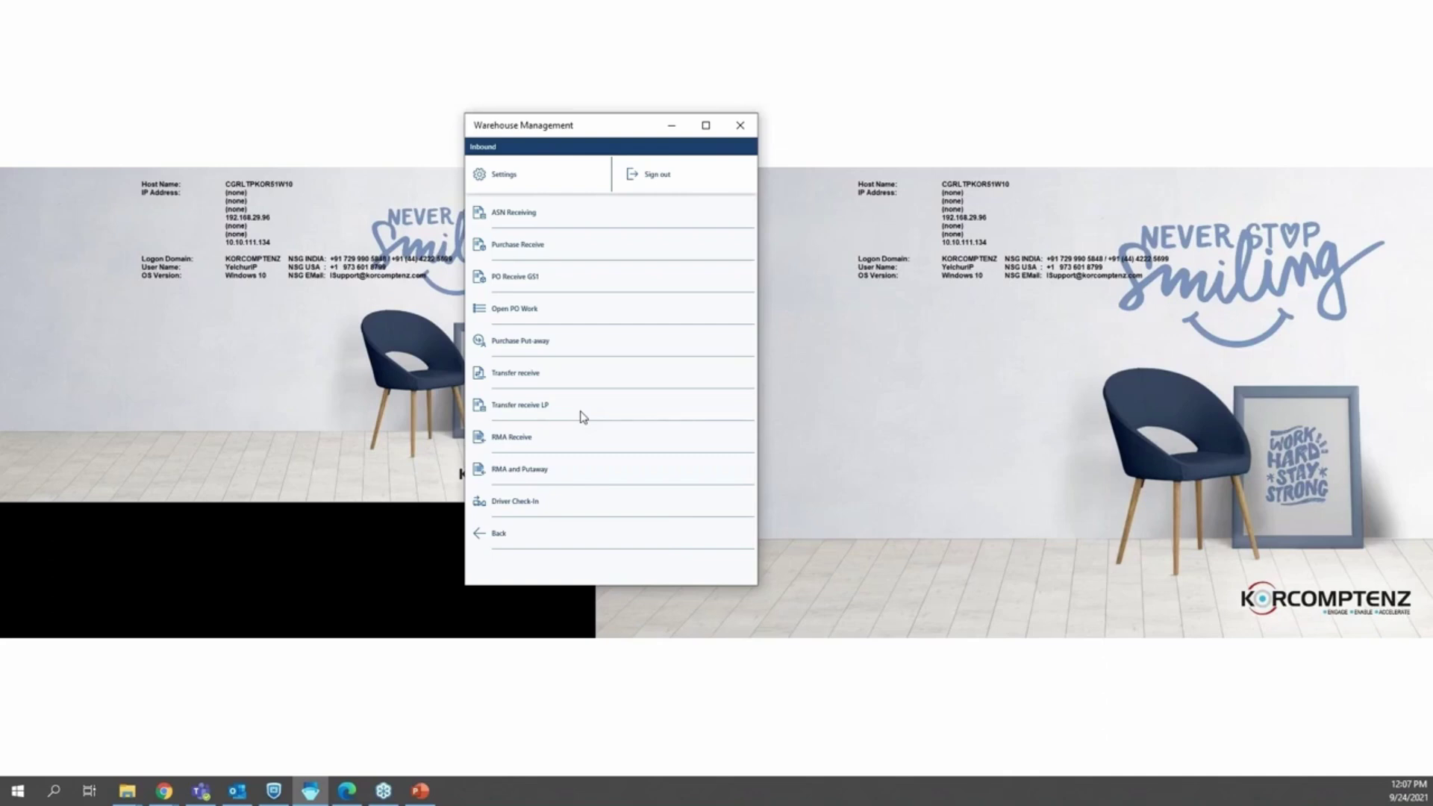
{"action": "left_click", "coordinate": [545, 219]}
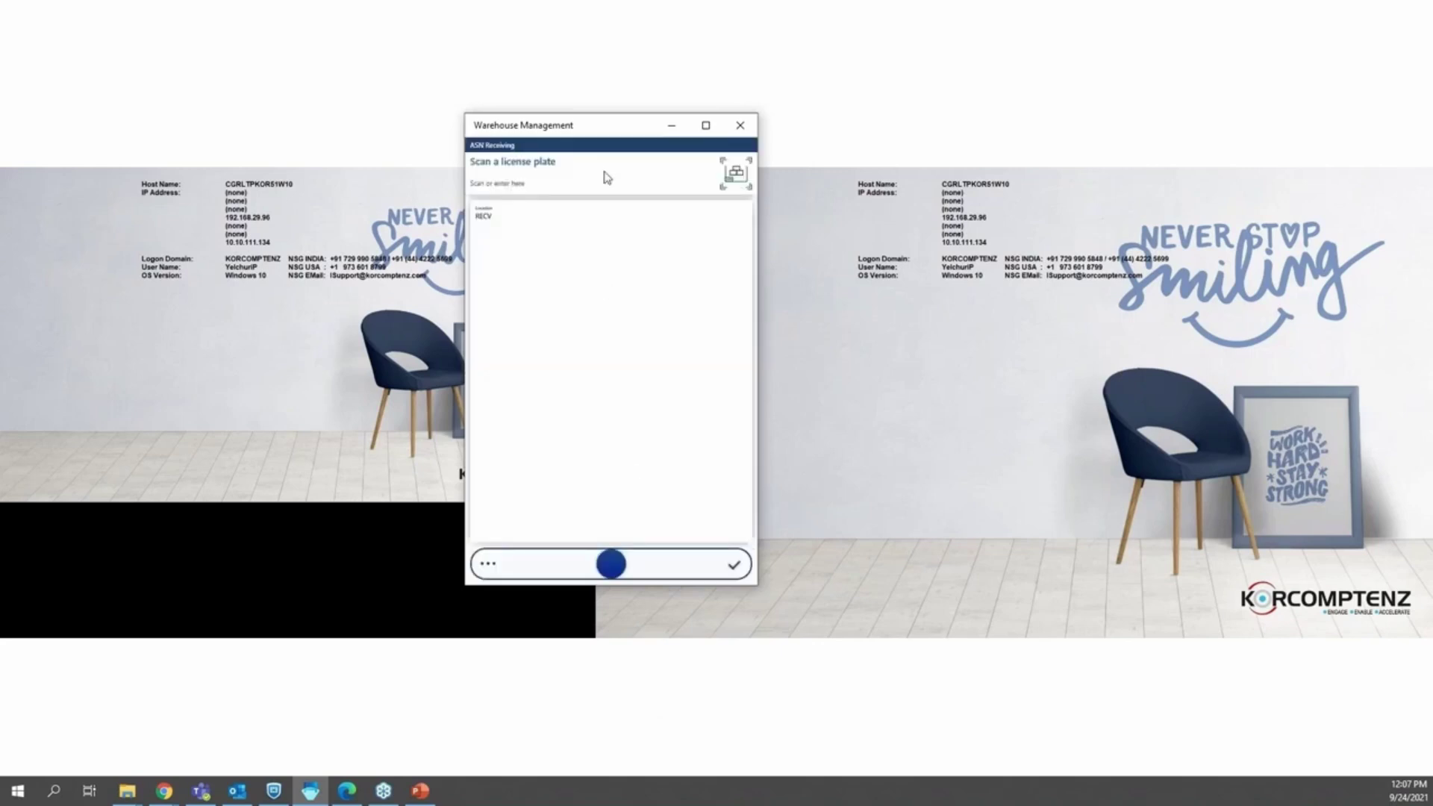
{"action": "left_click", "coordinate": [614, 195]}
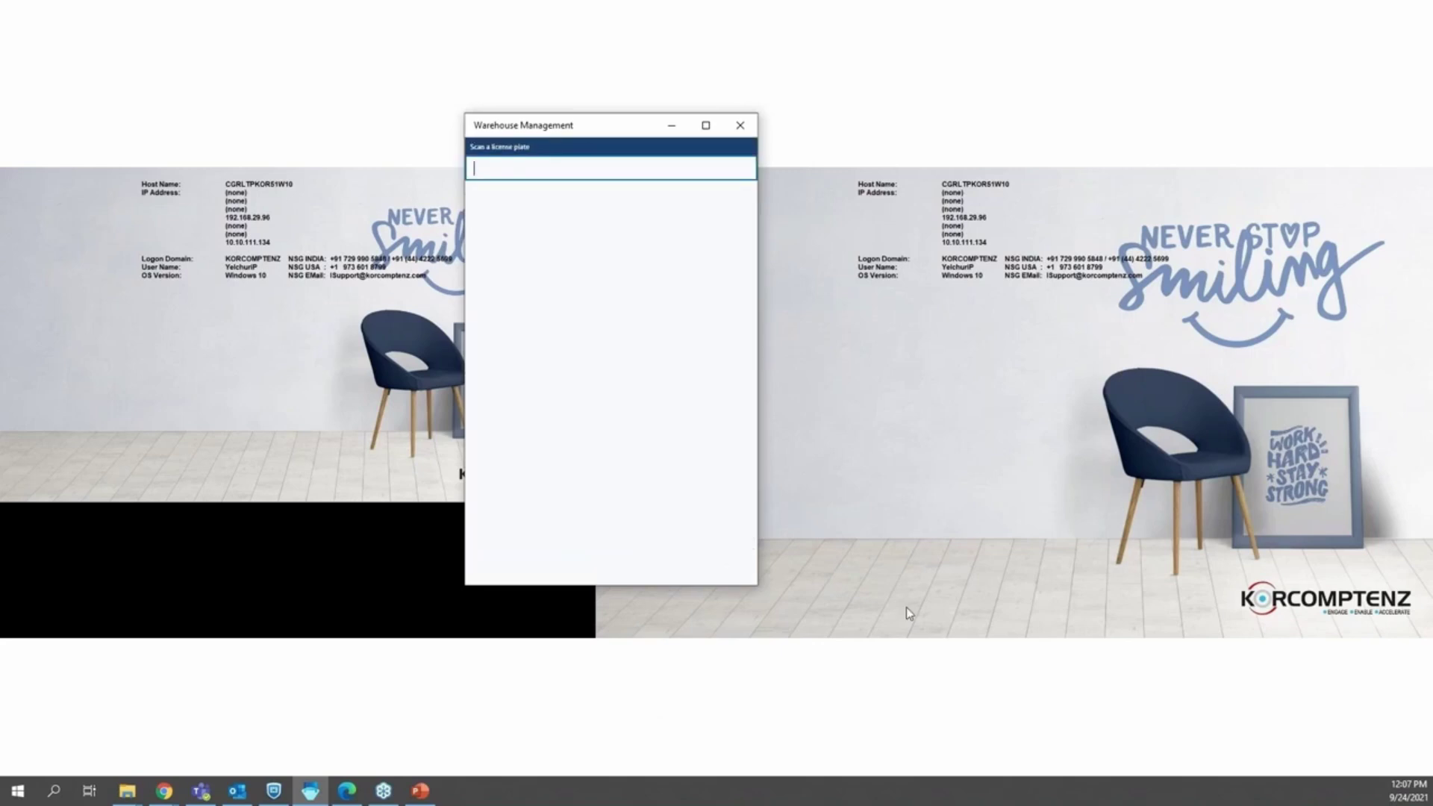
{"action": "type", "text": "ASN-004"}
{"action": "key", "text": "Return"}
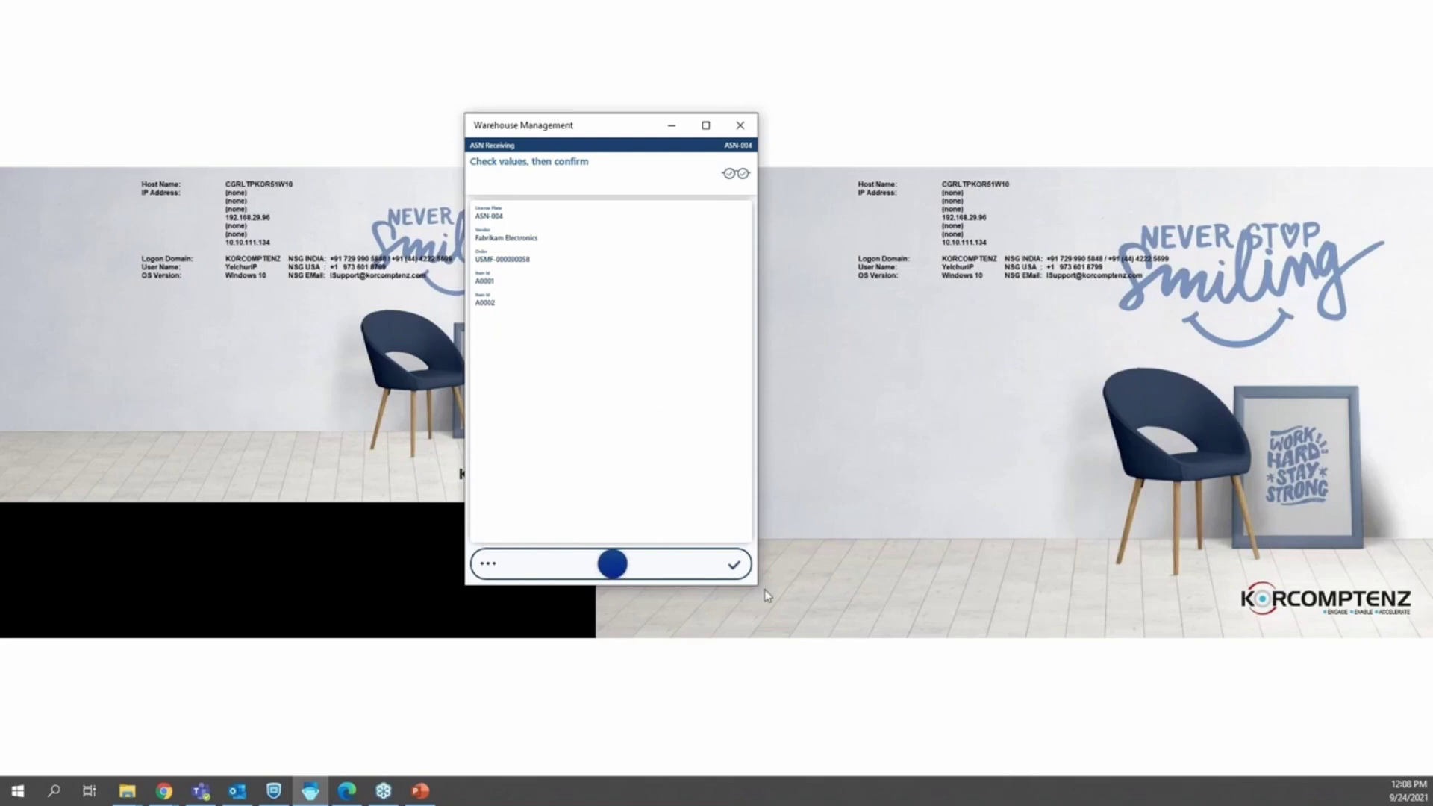
{"action": "key", "text": "Return"}
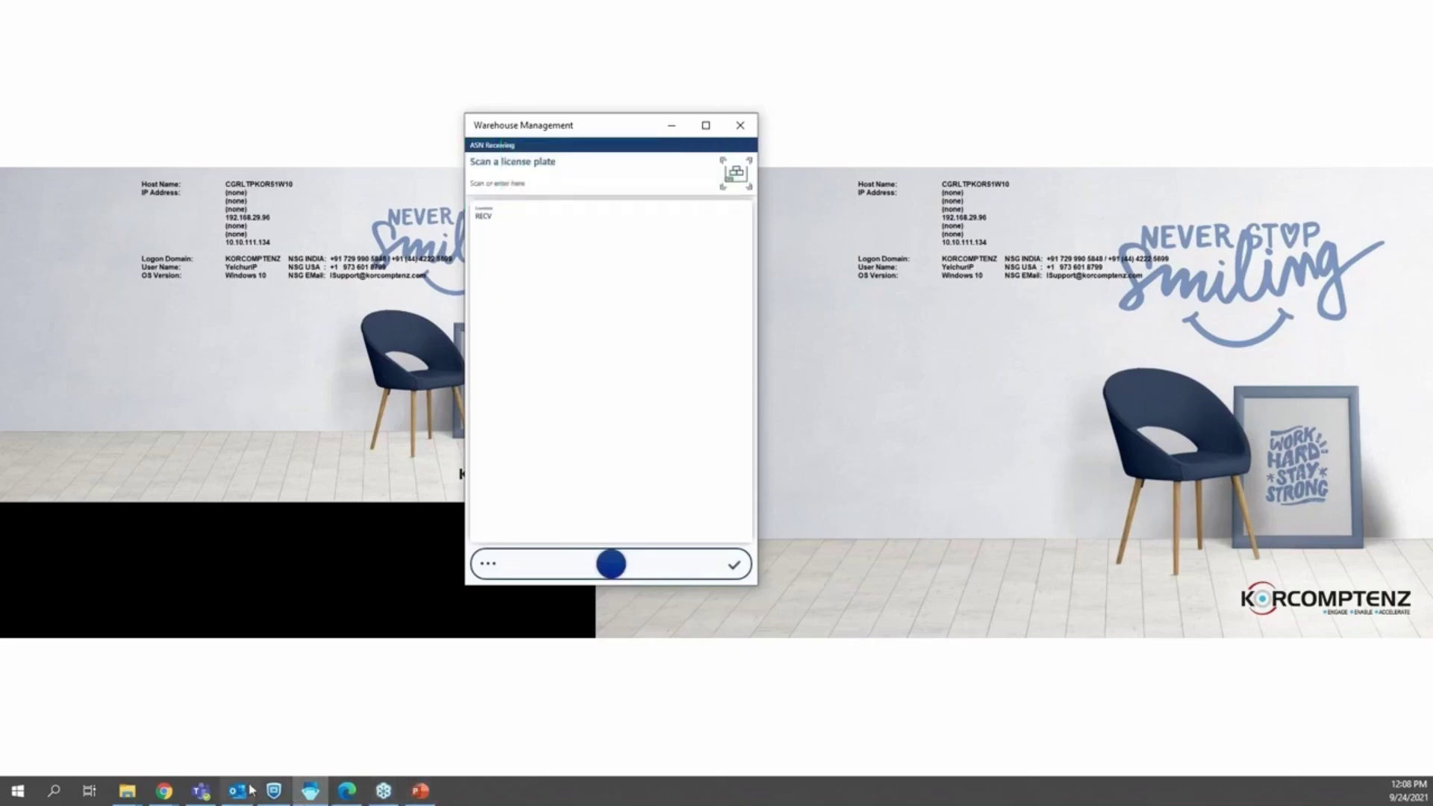
Step: Switch to Finance and Operations, open load USMF-000208 from All loads and bring up its related work
{"action": "left_click", "coordinate": [169, 795]}
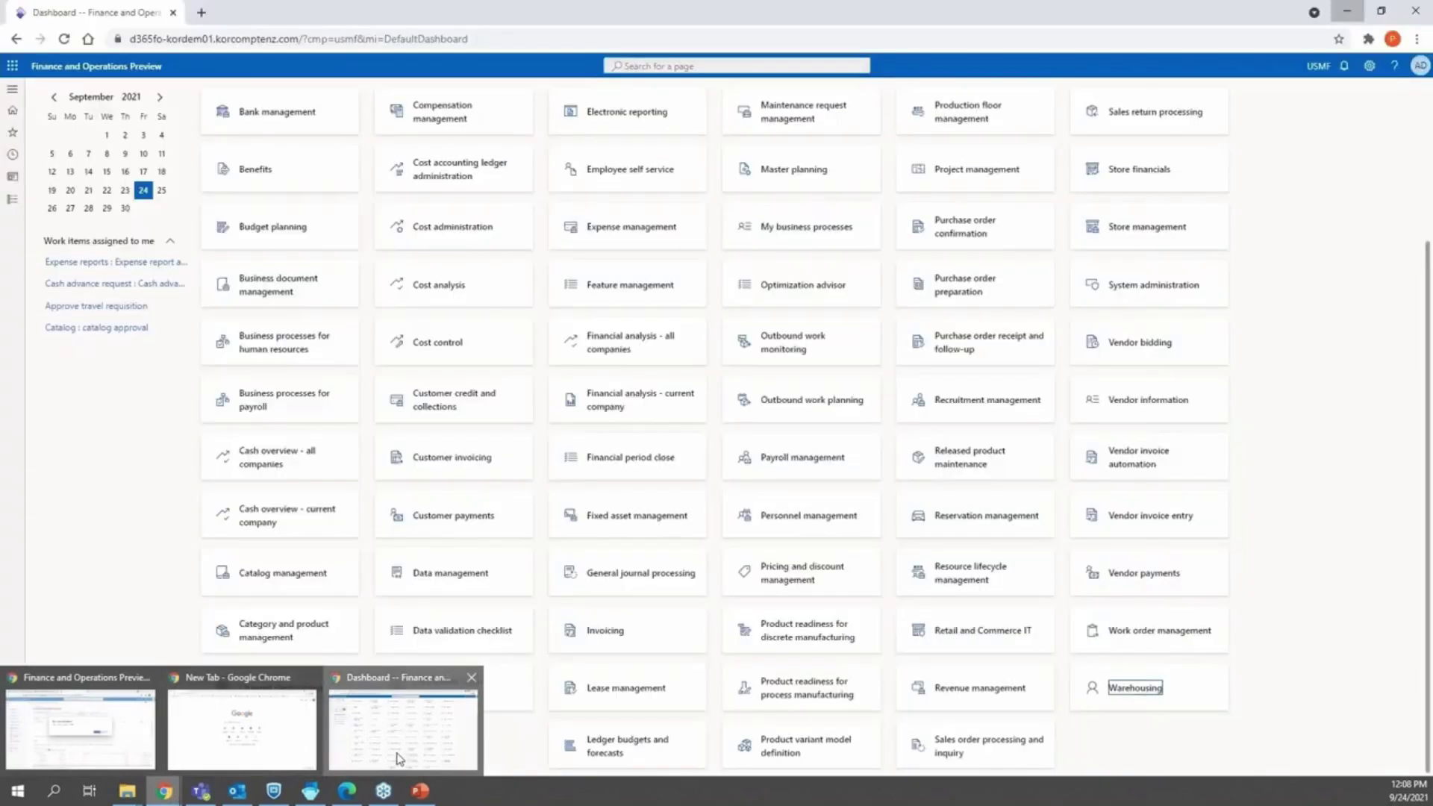
{"action": "left_click", "coordinate": [398, 759]}
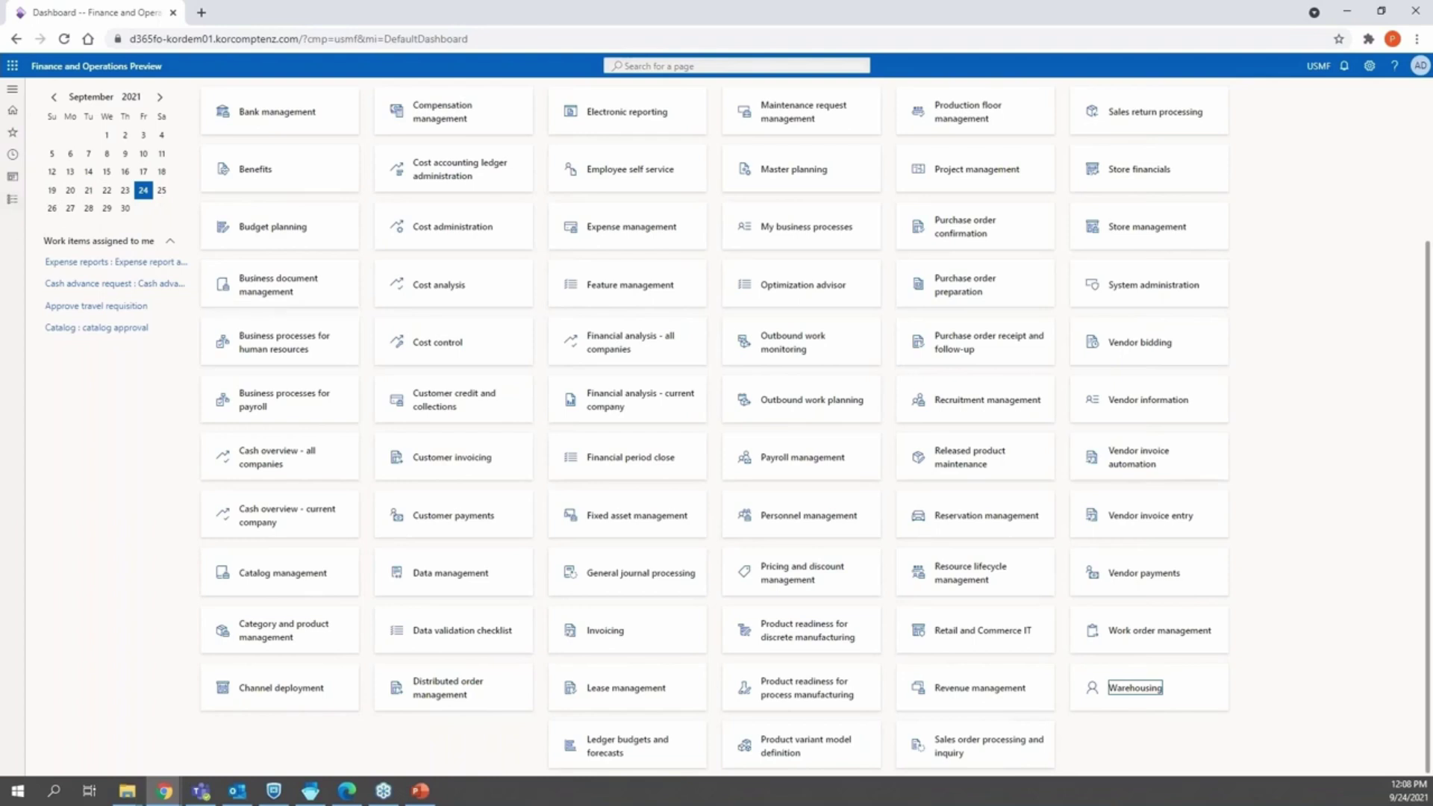
{"action": "left_click", "coordinate": [12, 200]}
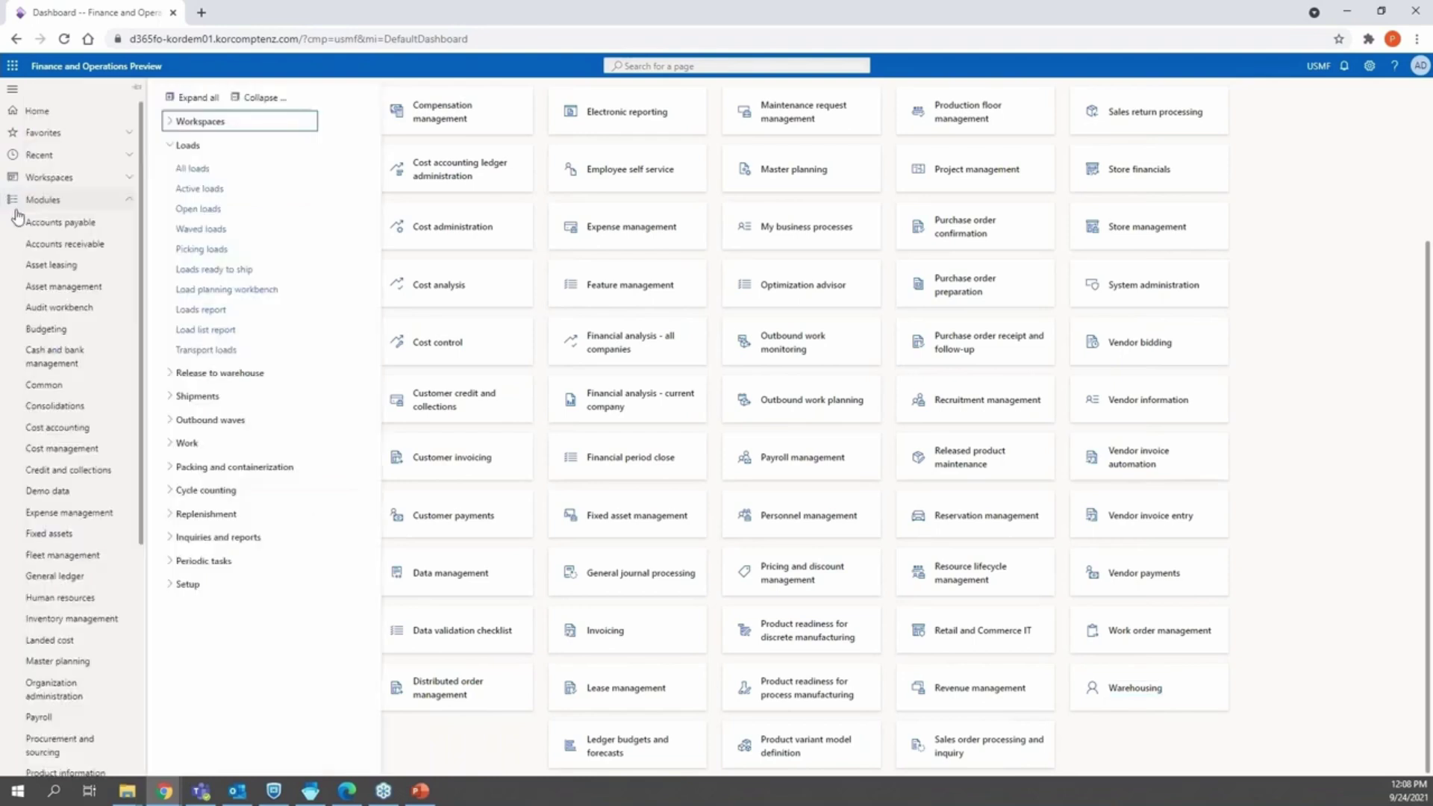
{"action": "left_click", "coordinate": [246, 177]}
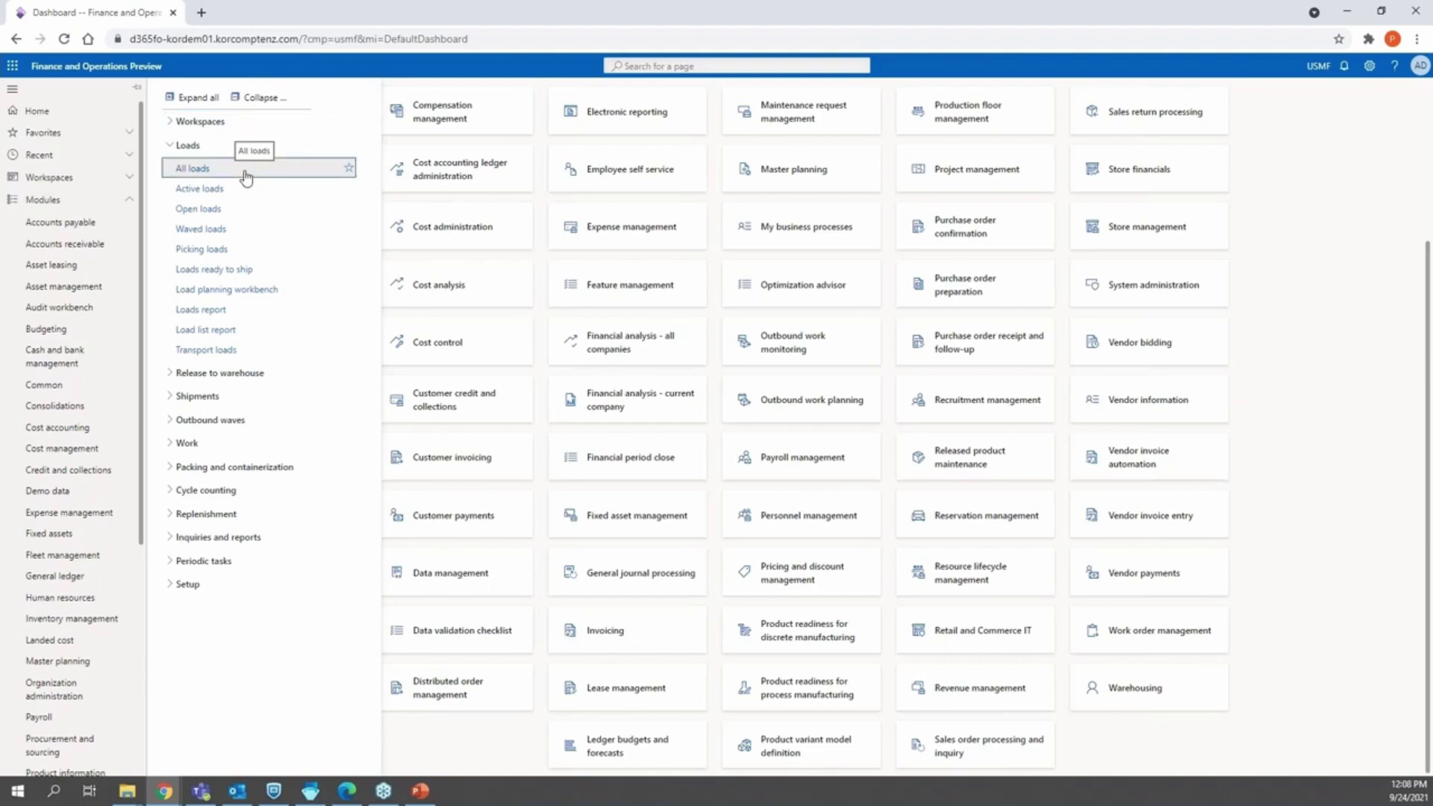
{"action": "left_click", "coordinate": [246, 177]}
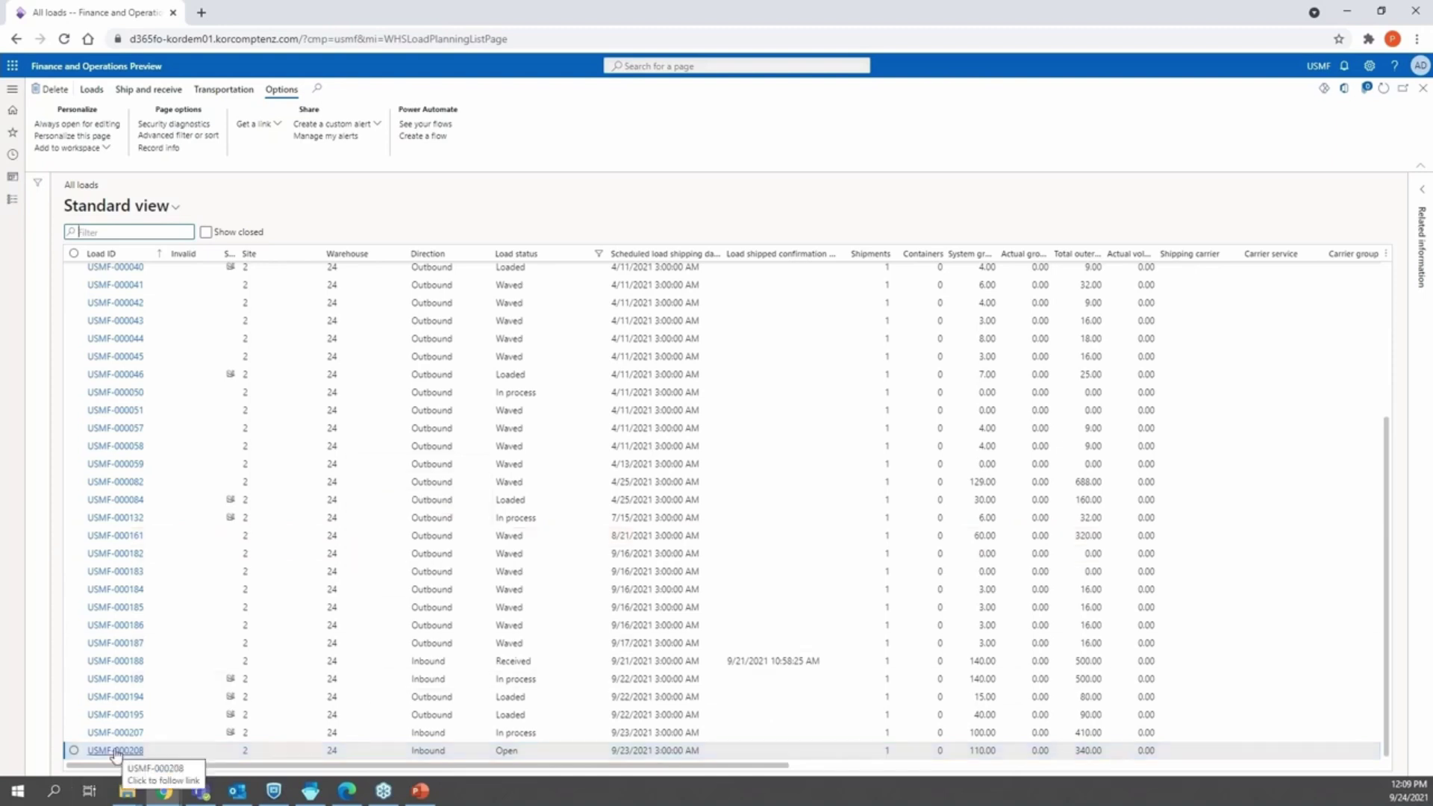
{"action": "left_click", "coordinate": [164, 749]}
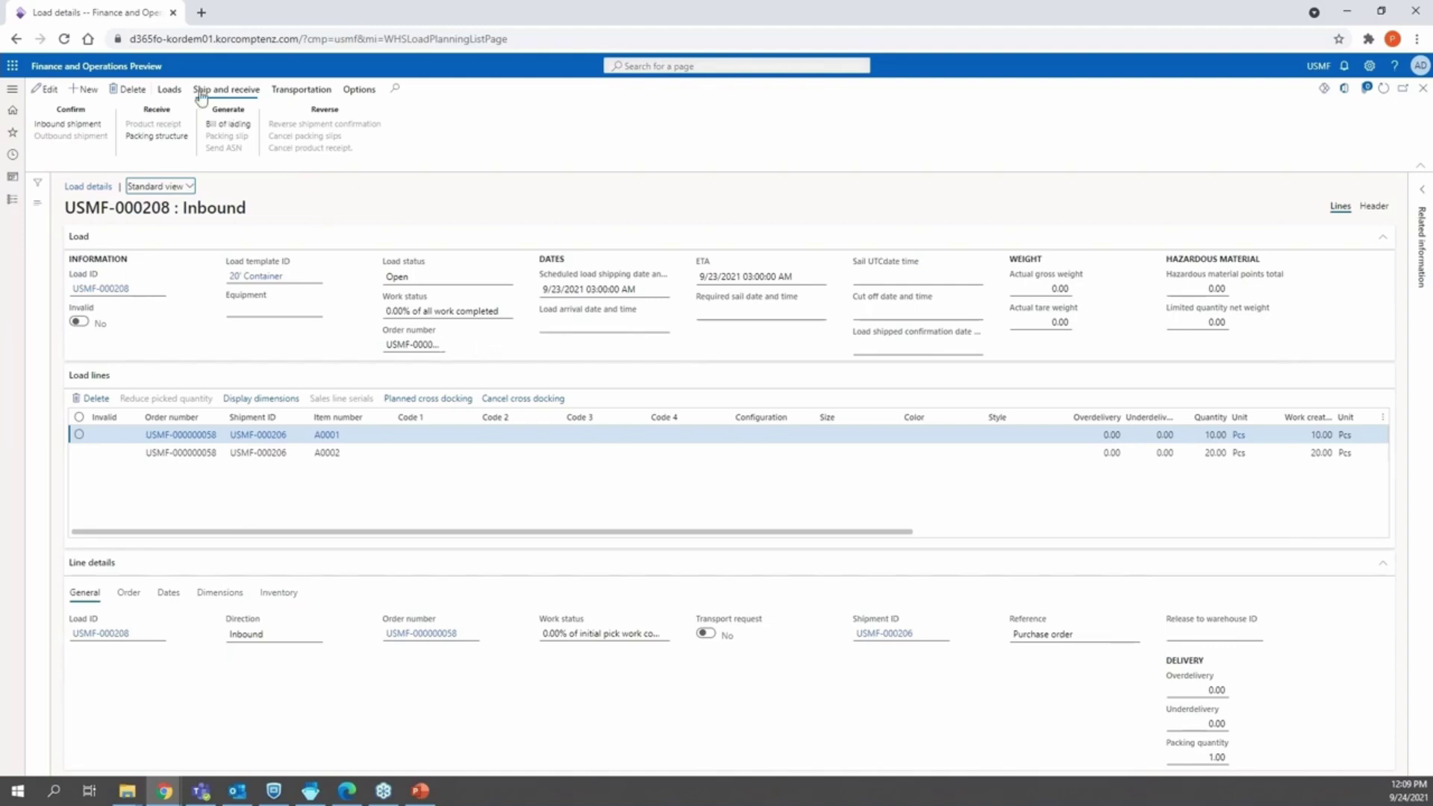
{"action": "left_click", "coordinate": [178, 93]}
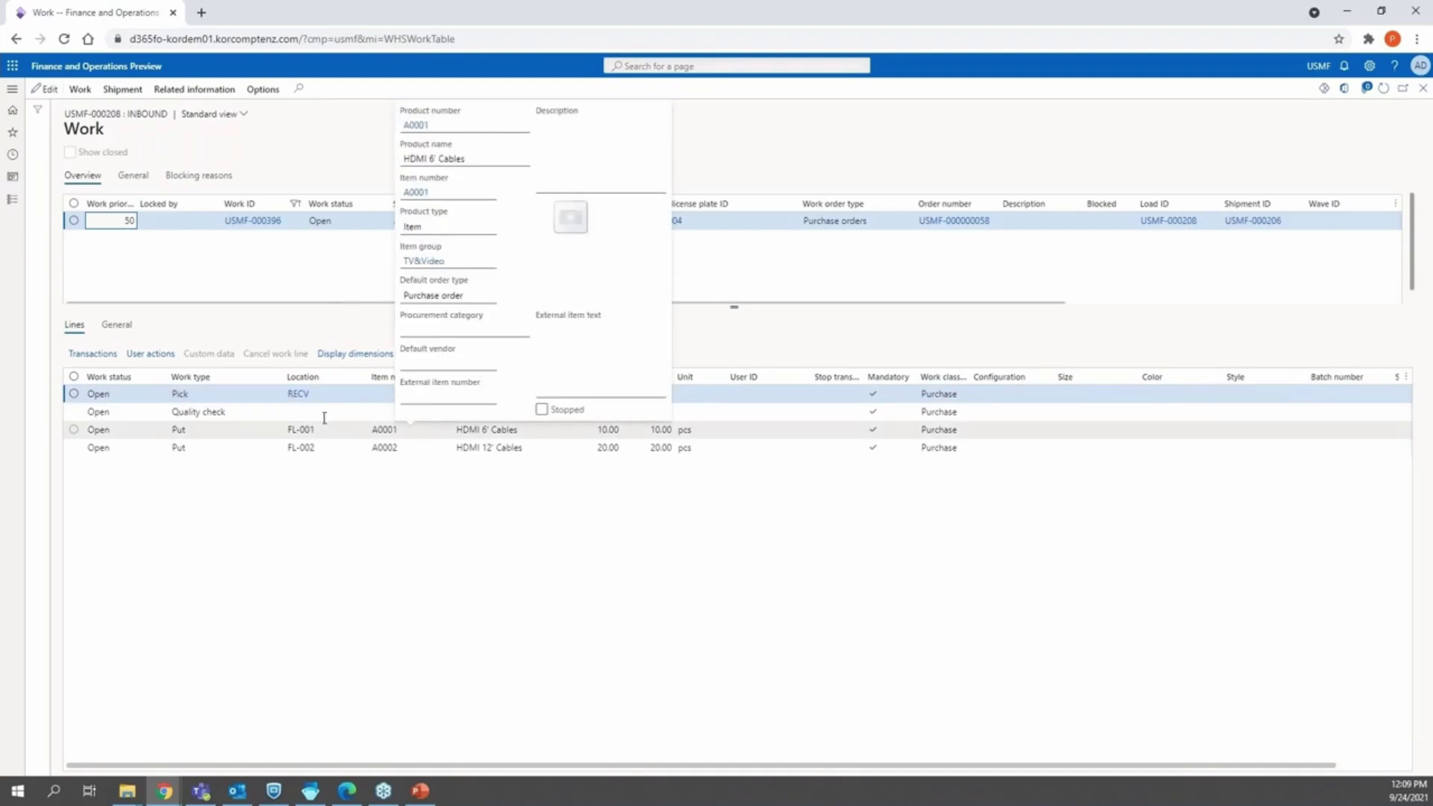
Step: Examine the pick, quality check and put lines of the load's work, including their locations, items and quantities
{"action": "mouse_move", "coordinate": [311, 405]}
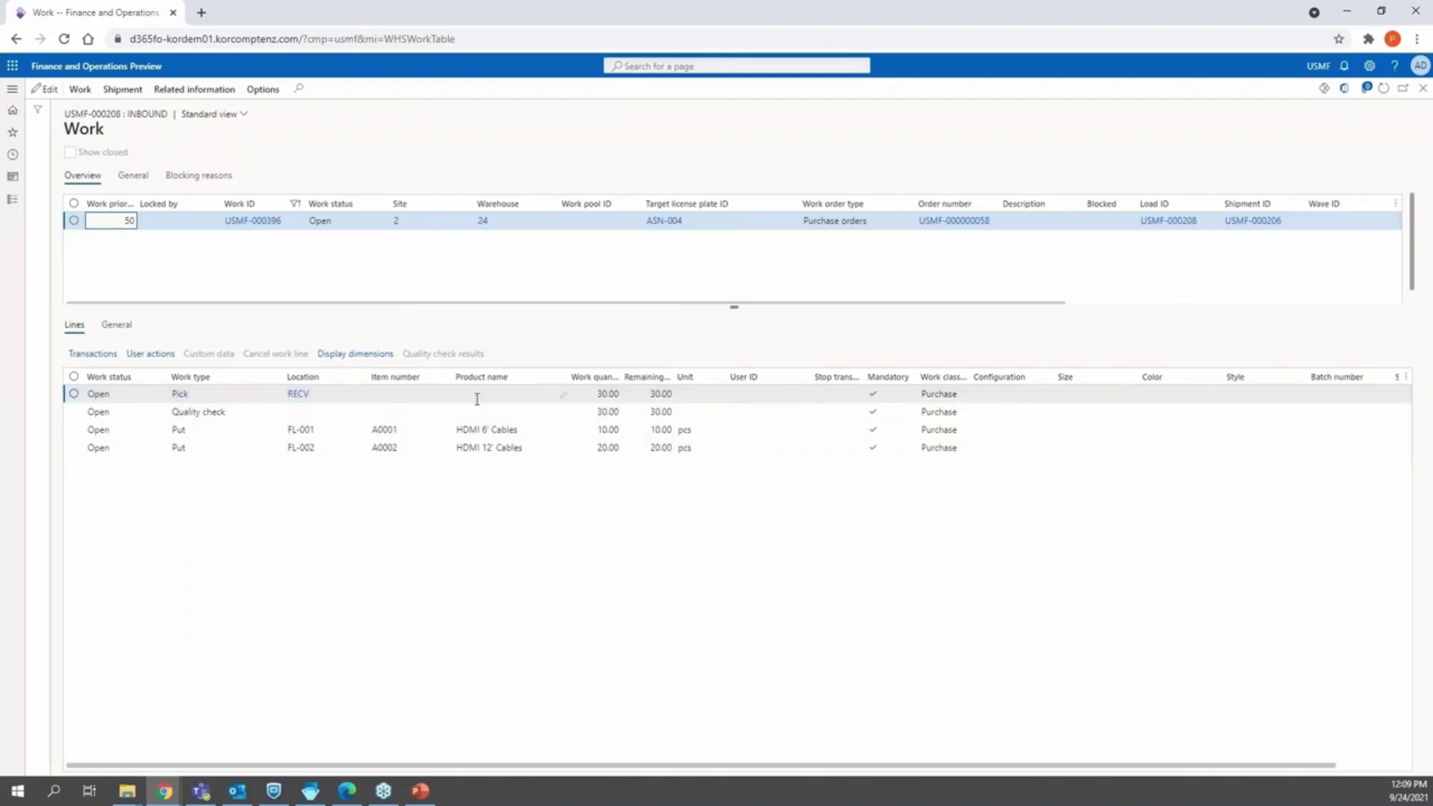
{"action": "left_click", "coordinate": [528, 397]}
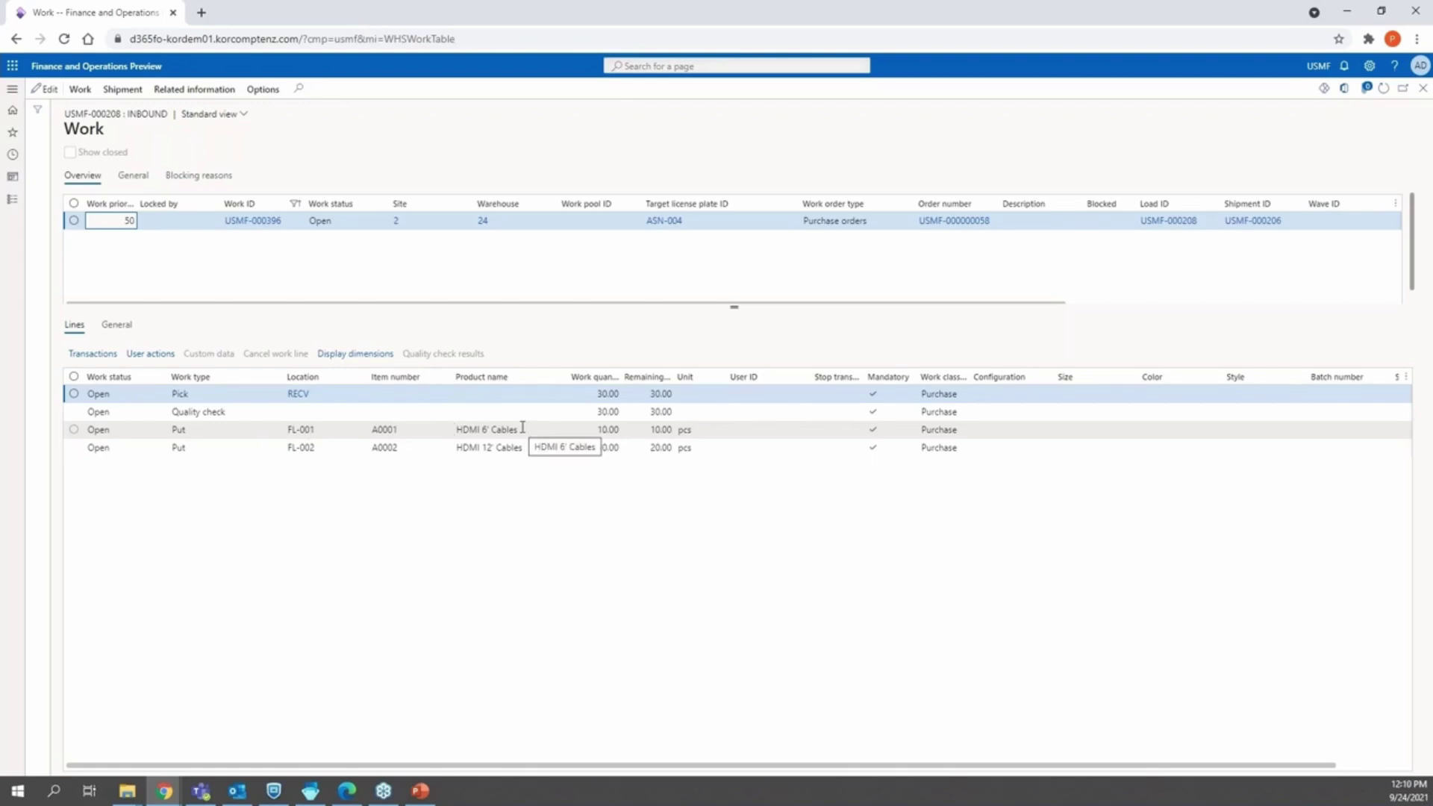
{"action": "left_click", "coordinate": [347, 448]}
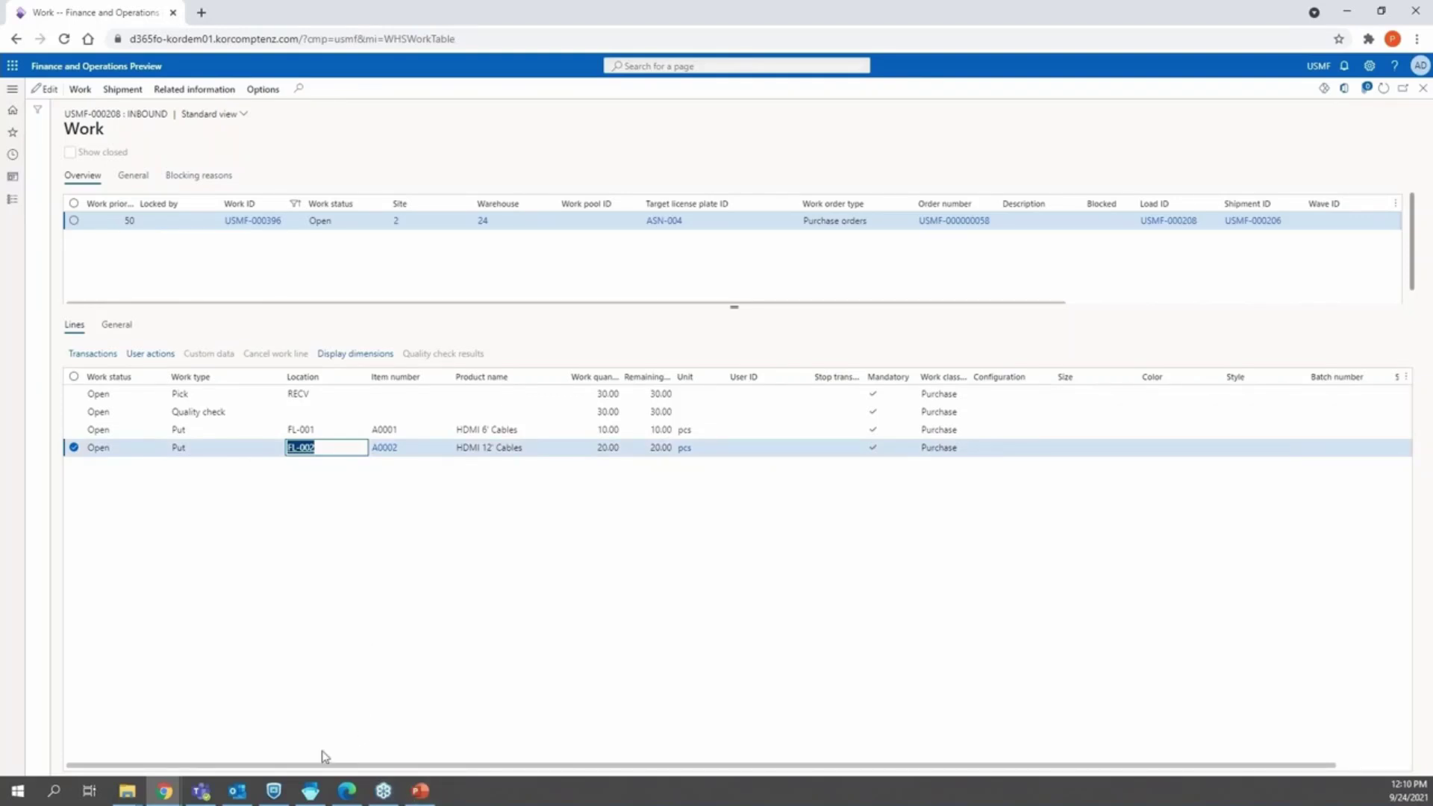
{"action": "left_click", "coordinate": [311, 791]}
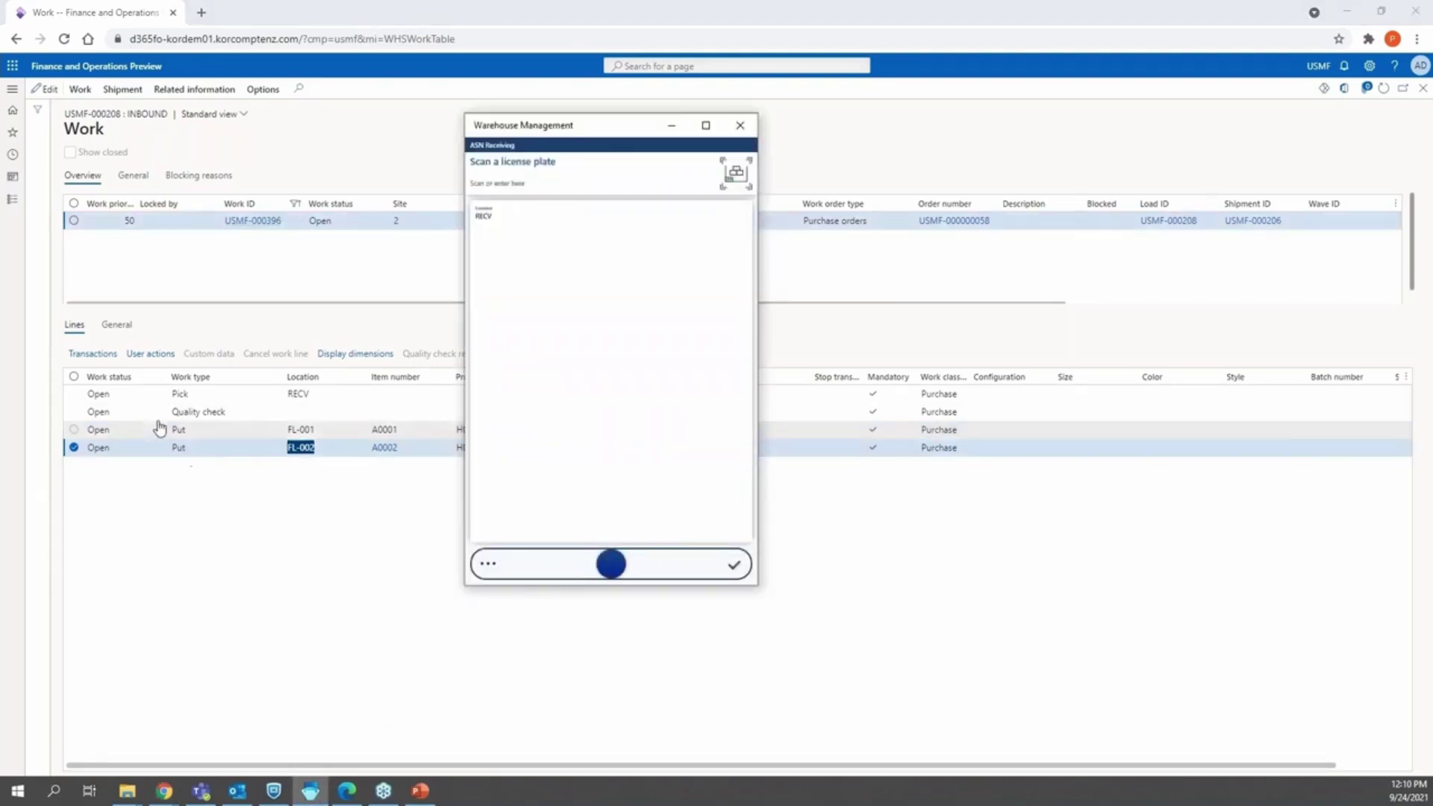
{"action": "left_click", "coordinate": [265, 417]}
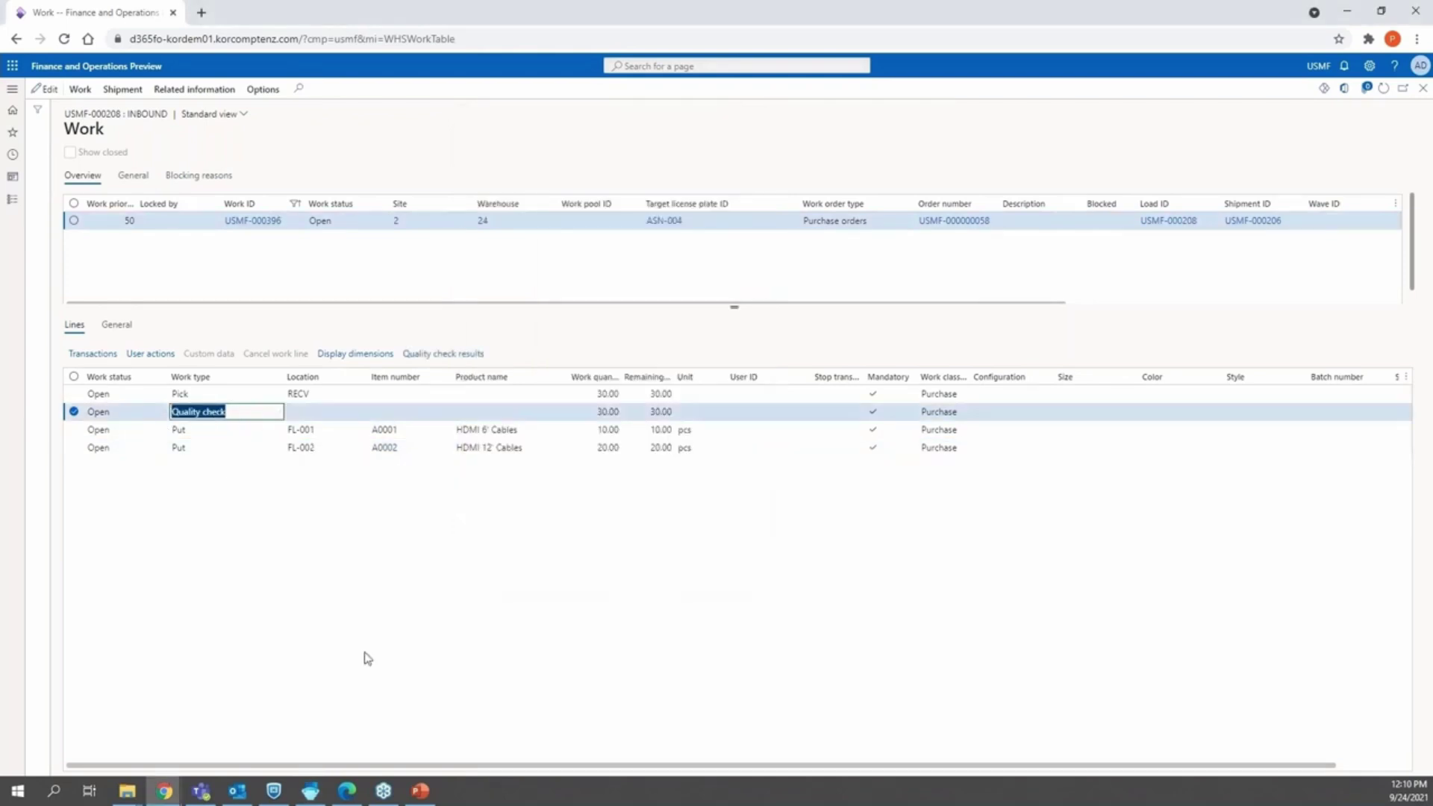
Step: Switch to the Warehouse Management app, open work USMF-000396 from Open PO Work and confirm the pick of license plate ASN-004 from RECV
{"action": "left_click", "coordinate": [308, 792]}
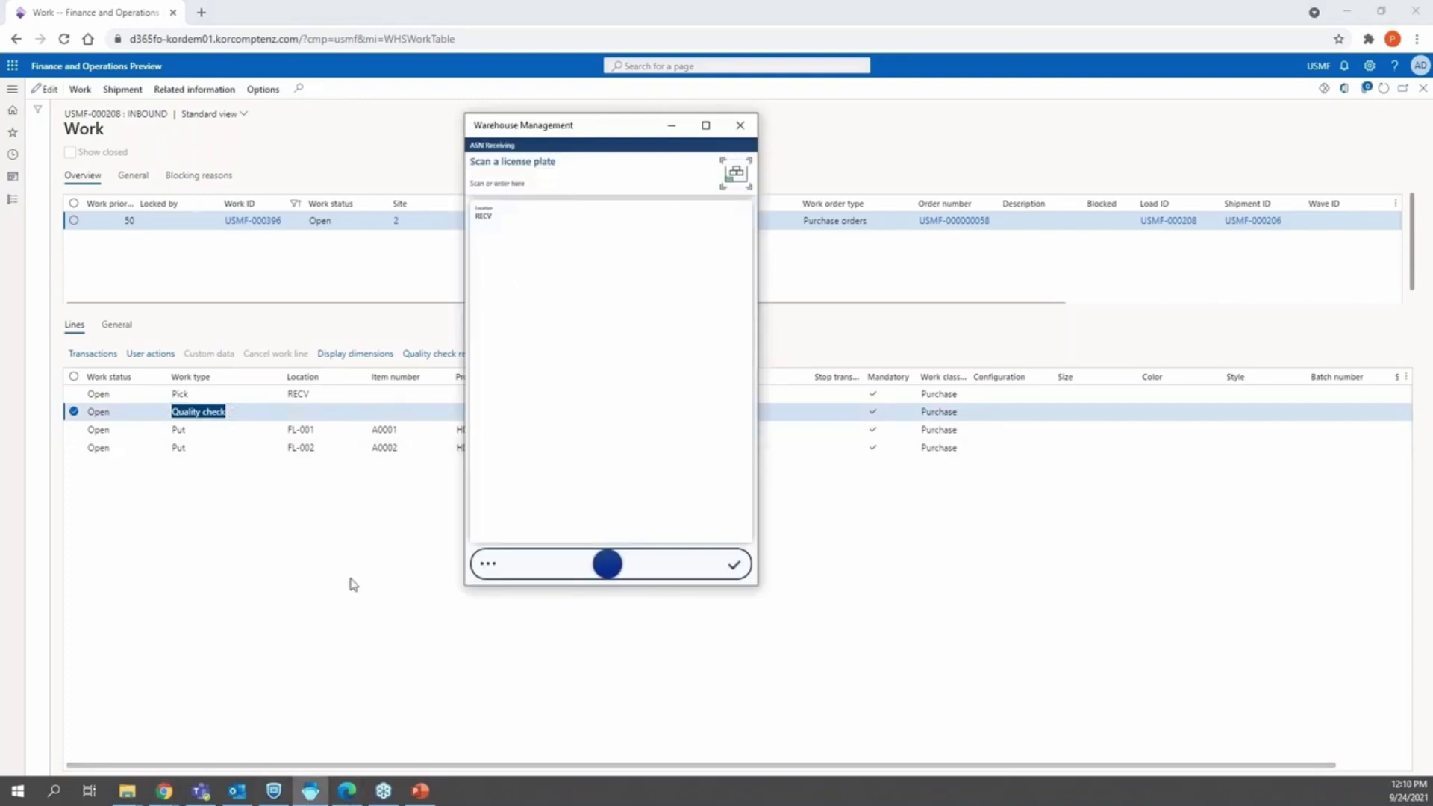
{"action": "left_click", "coordinate": [488, 563]}
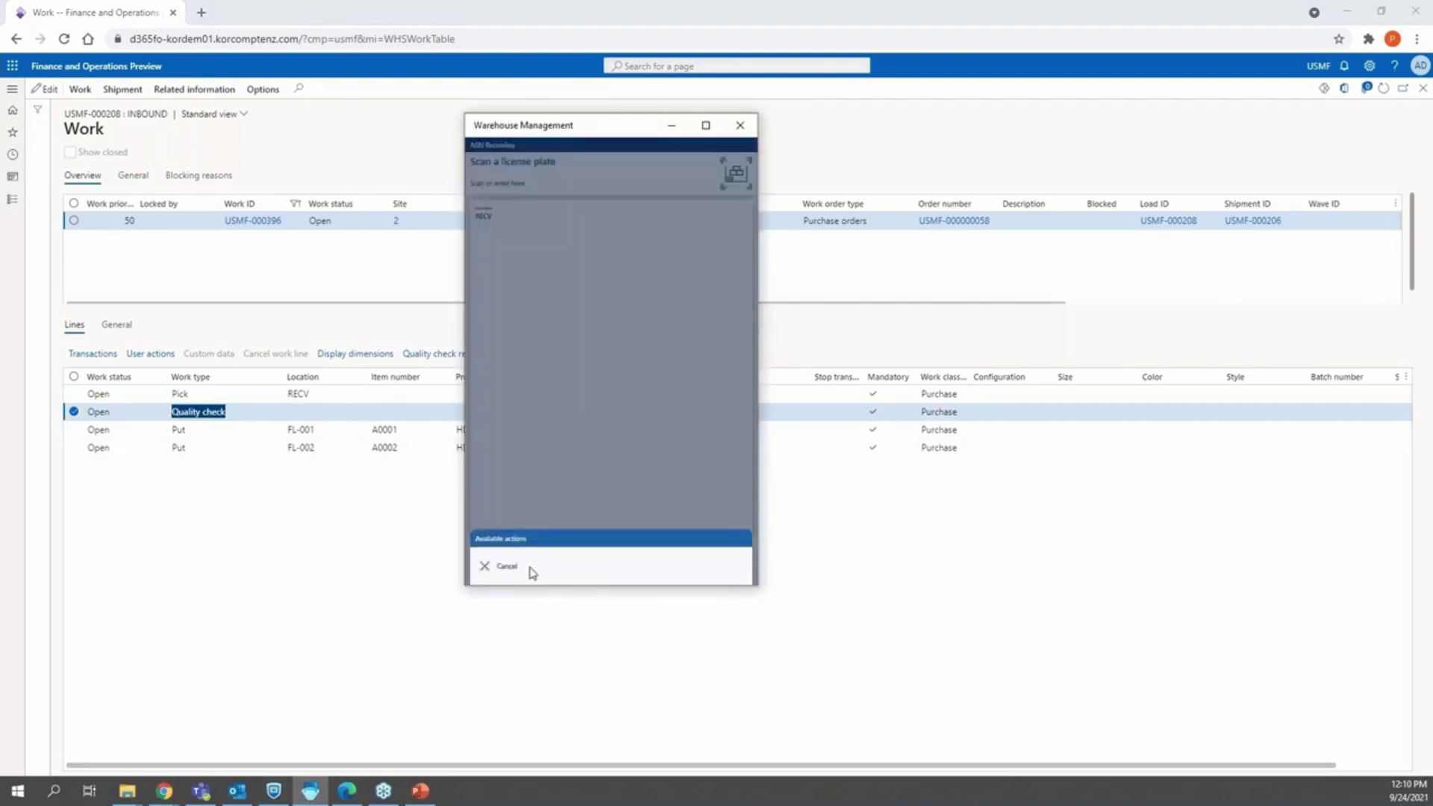
{"action": "left_click", "coordinate": [532, 573]}
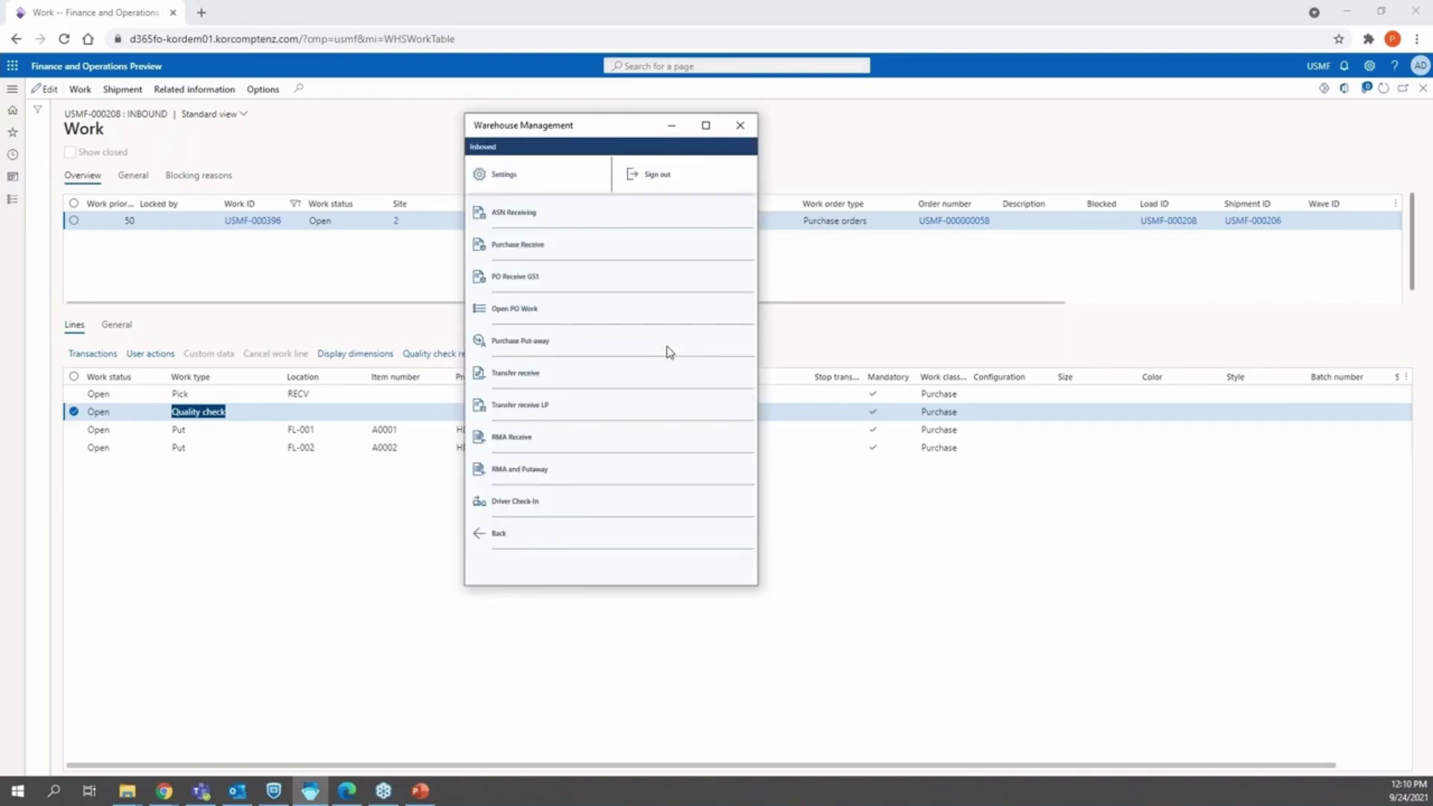
{"action": "left_click", "coordinate": [531, 313]}
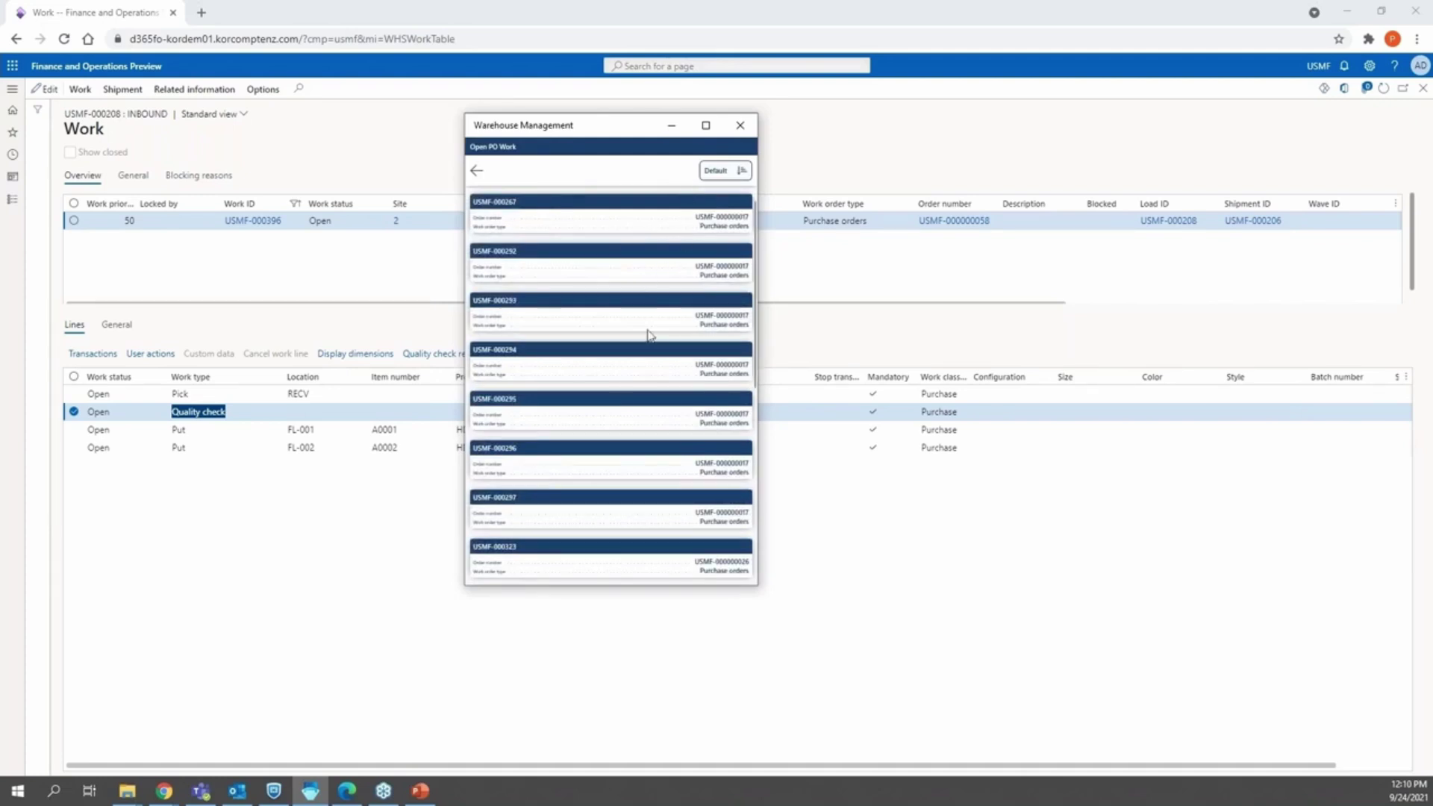
{"action": "scroll", "coordinate": [612, 485], "scroll_direction": "down", "scroll_amount": 10}
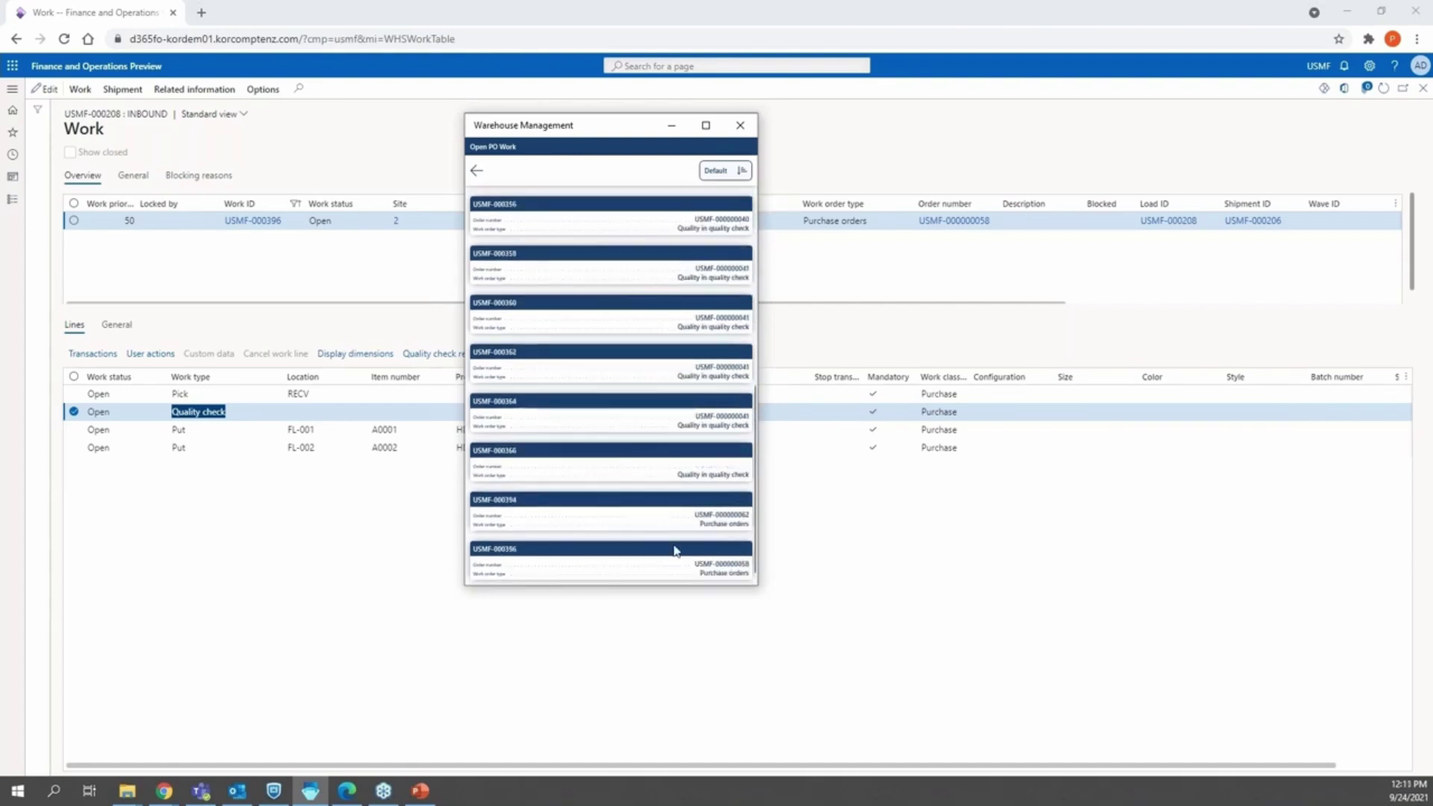
{"action": "left_click", "coordinate": [565, 571]}
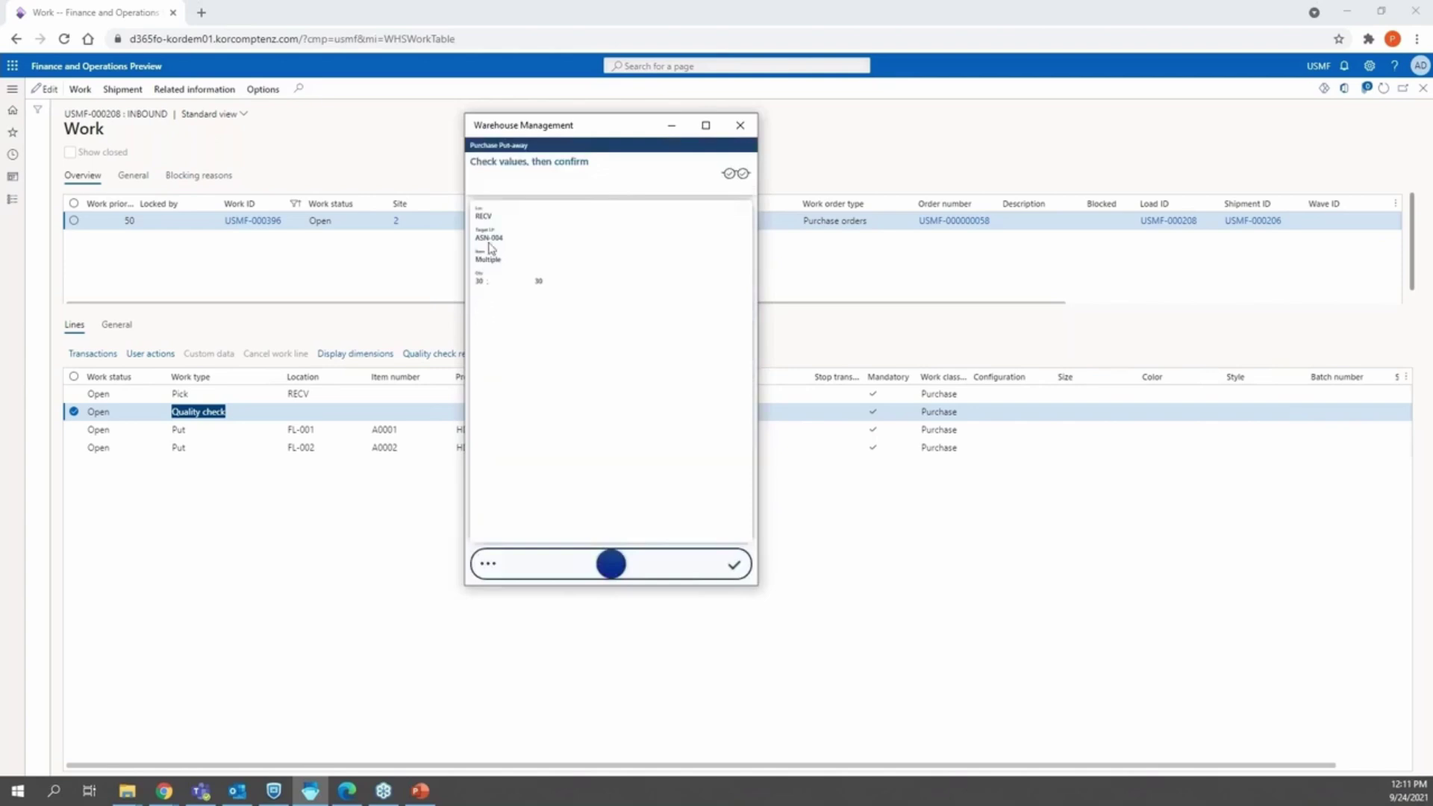
{"action": "left_click_drag", "start_coordinate": [615, 131], "coordinate": [735, 109]}
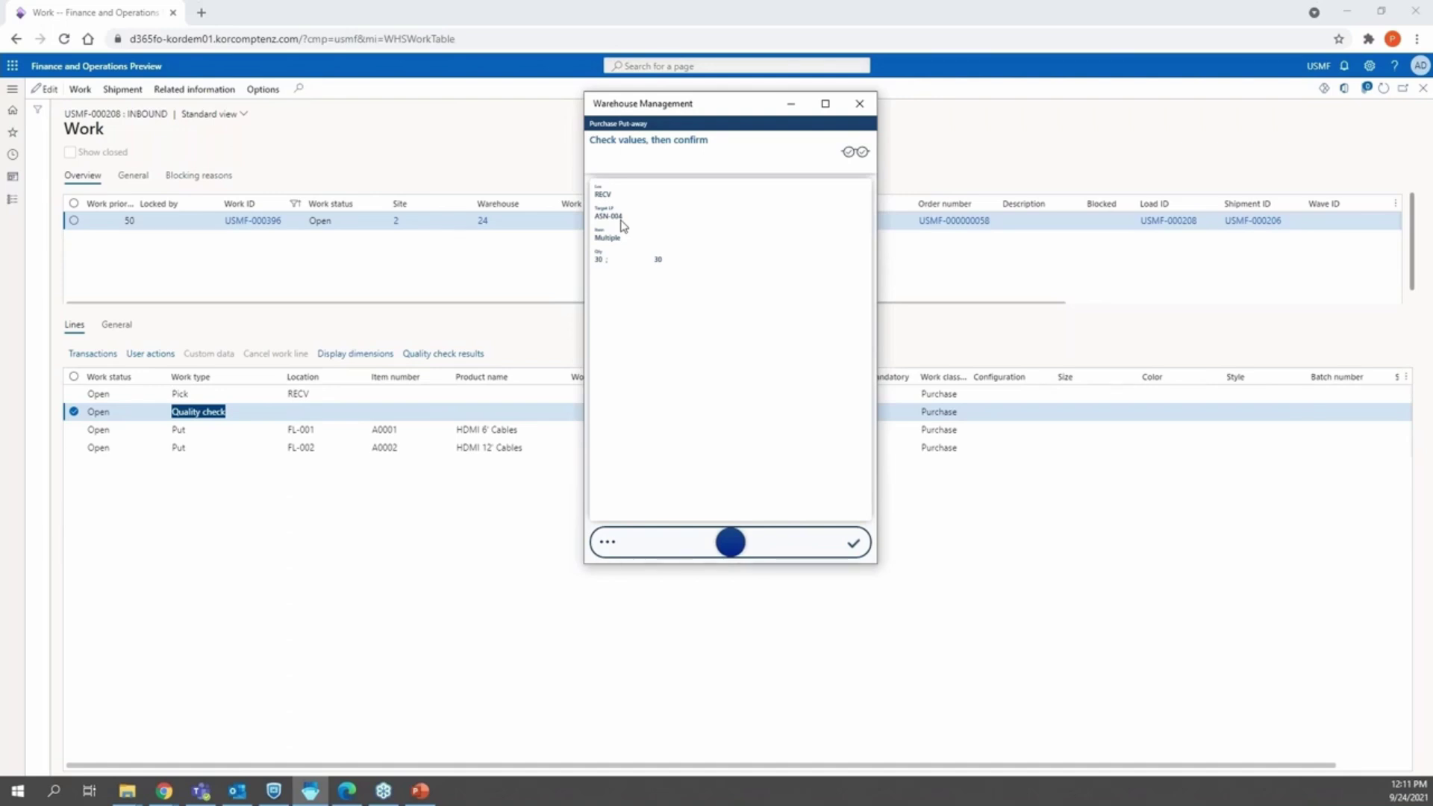
{"action": "left_click_drag", "start_coordinate": [735, 550], "coordinate": [892, 538]}
{"action": "left_click_drag", "start_coordinate": [732, 549], "coordinate": [614, 560]}
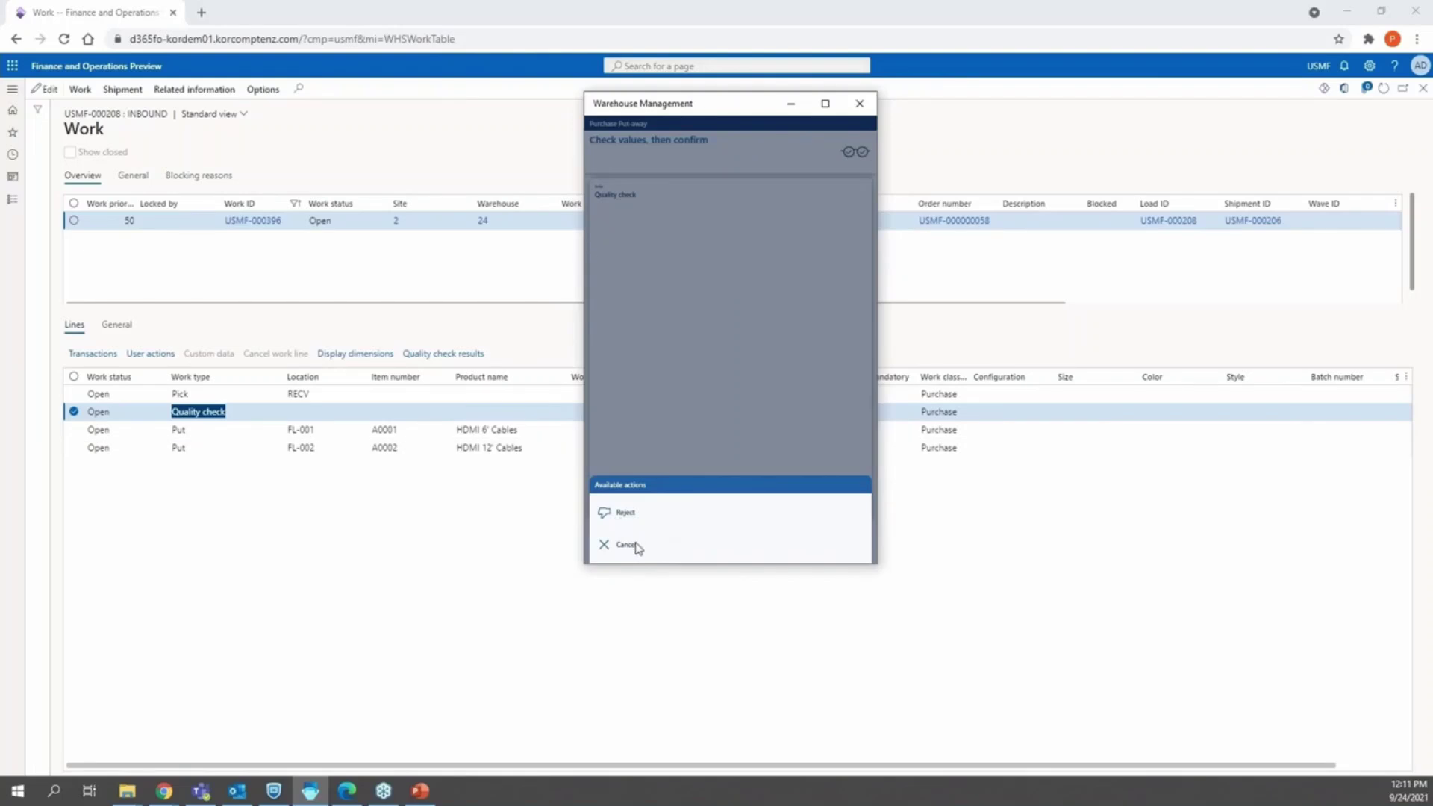
{"action": "left_click", "coordinate": [627, 545]}
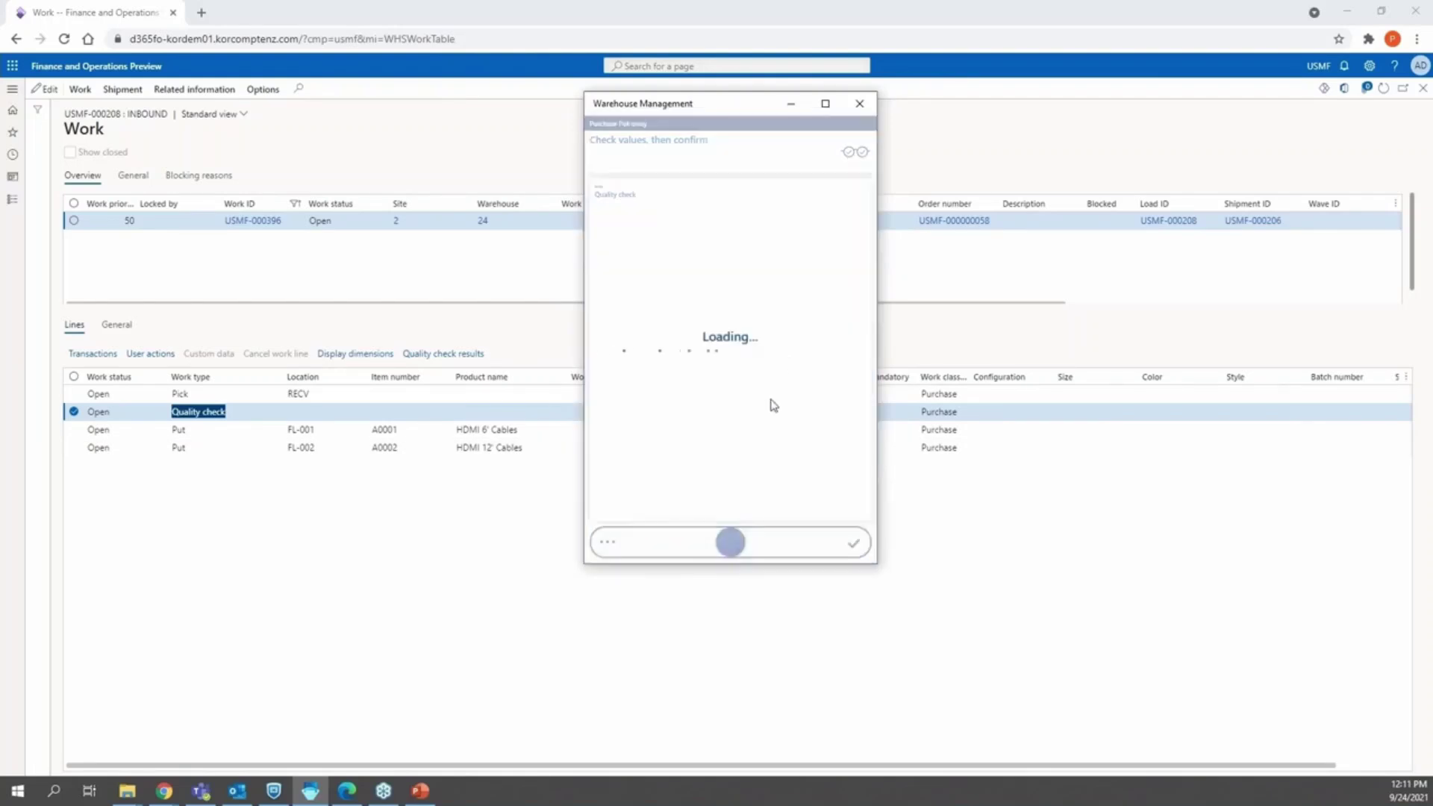
{"action": "scroll", "coordinate": [724, 518], "scroll_direction": "down", "scroll_amount": 5}
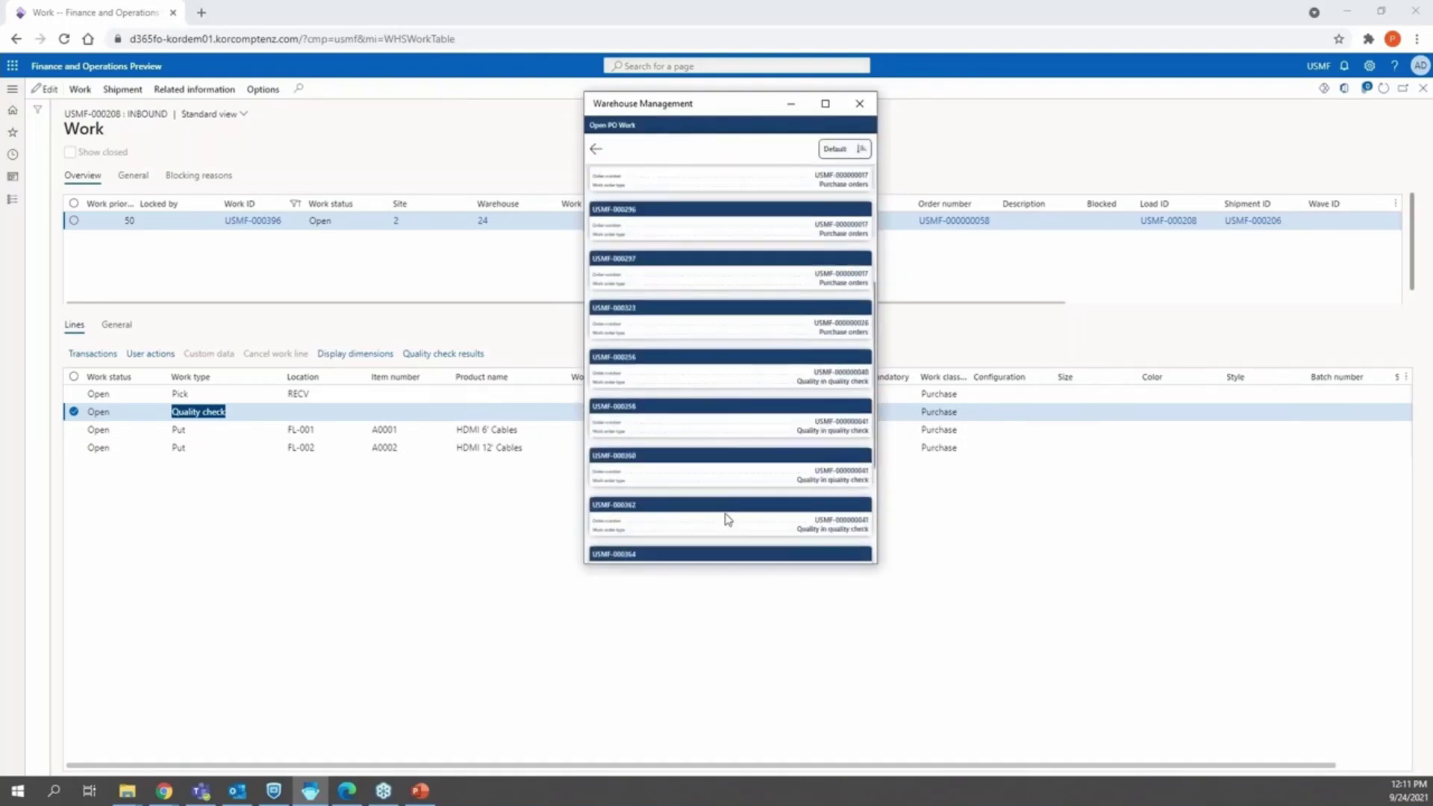
{"action": "scroll", "coordinate": [724, 530], "scroll_direction": "down", "scroll_amount": 1}
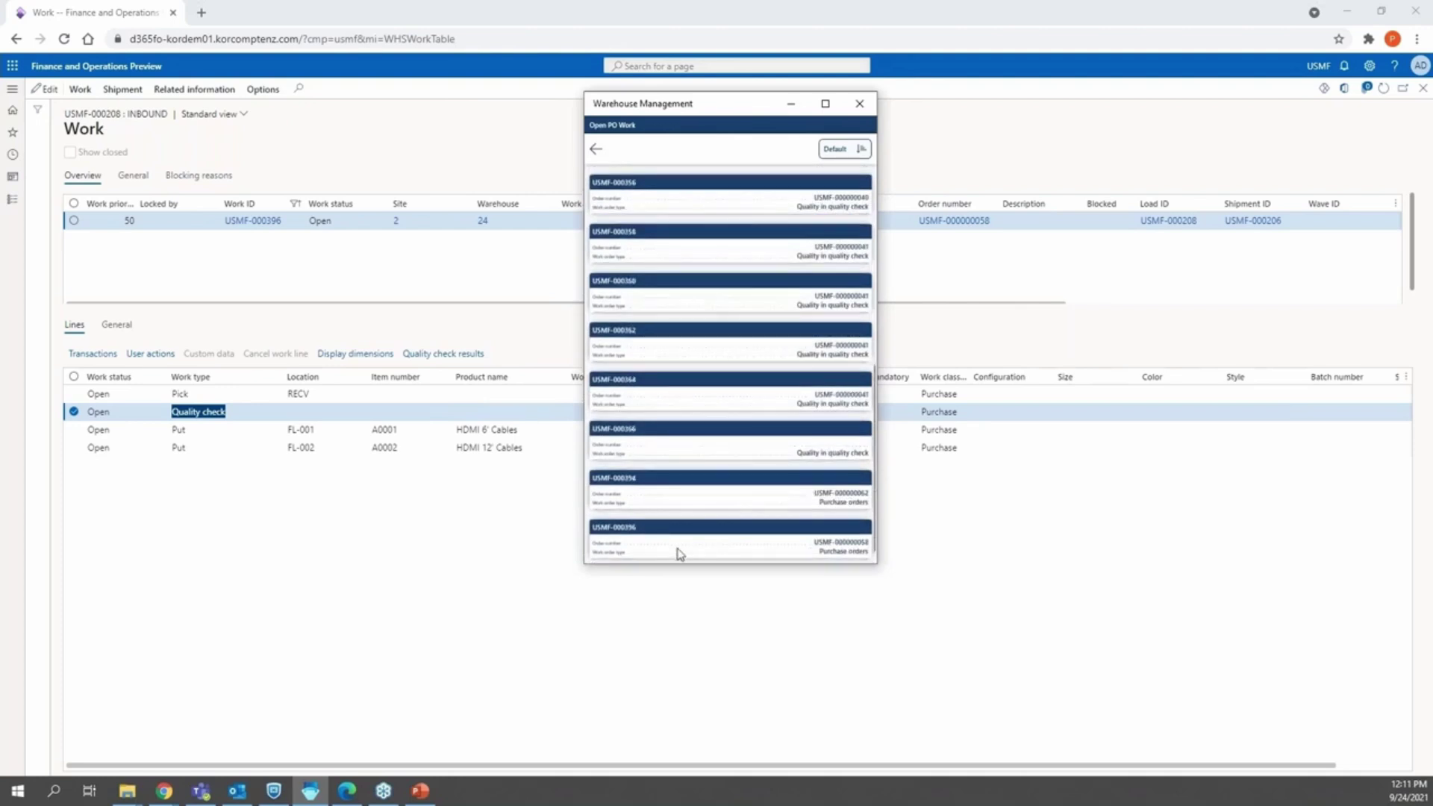
{"action": "left_click", "coordinate": [680, 554]}
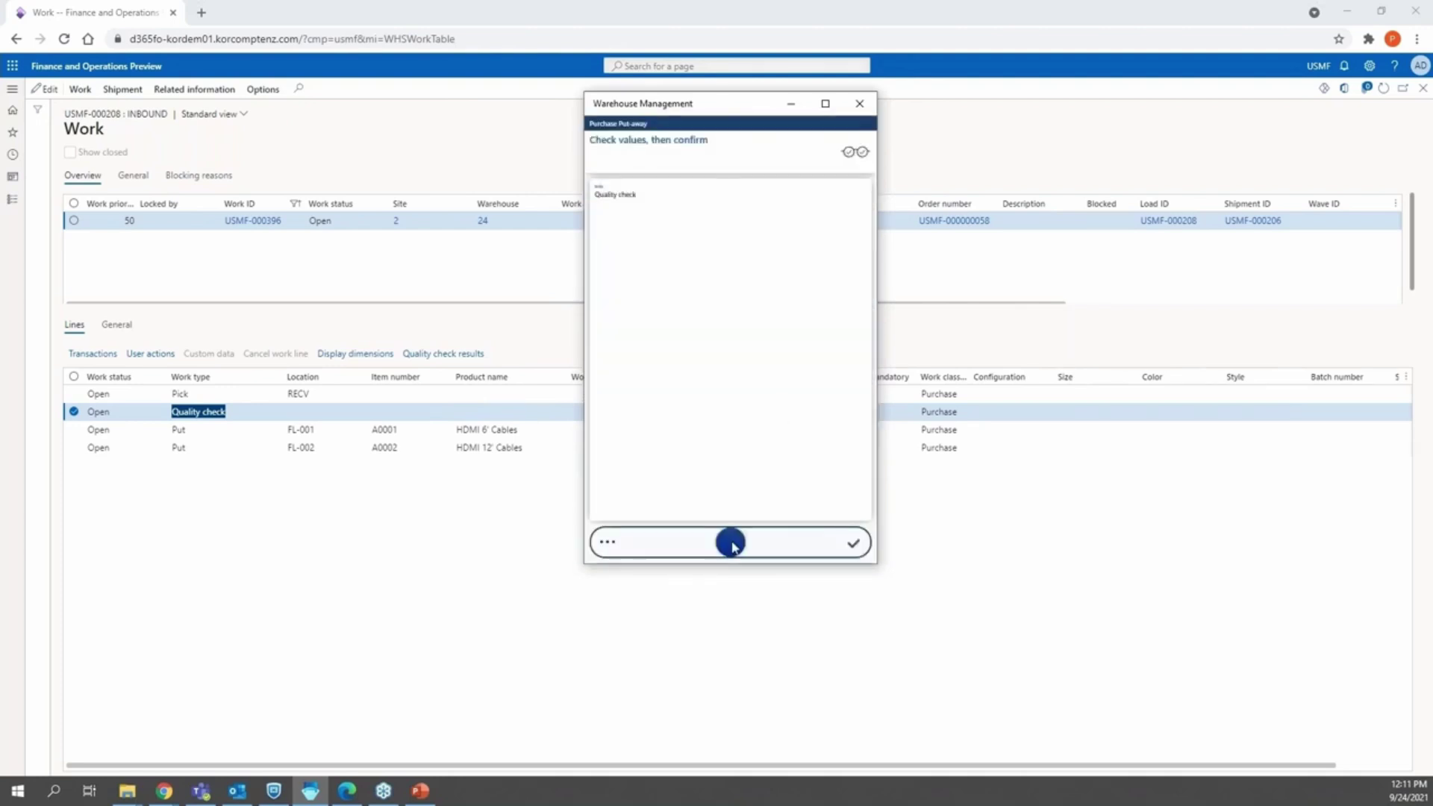
Step: Accept the quality check and confirm the put of 10 pcs of item A0001 to location FL-001
{"action": "left_click_drag", "start_coordinate": [735, 547], "coordinate": [883, 538]}
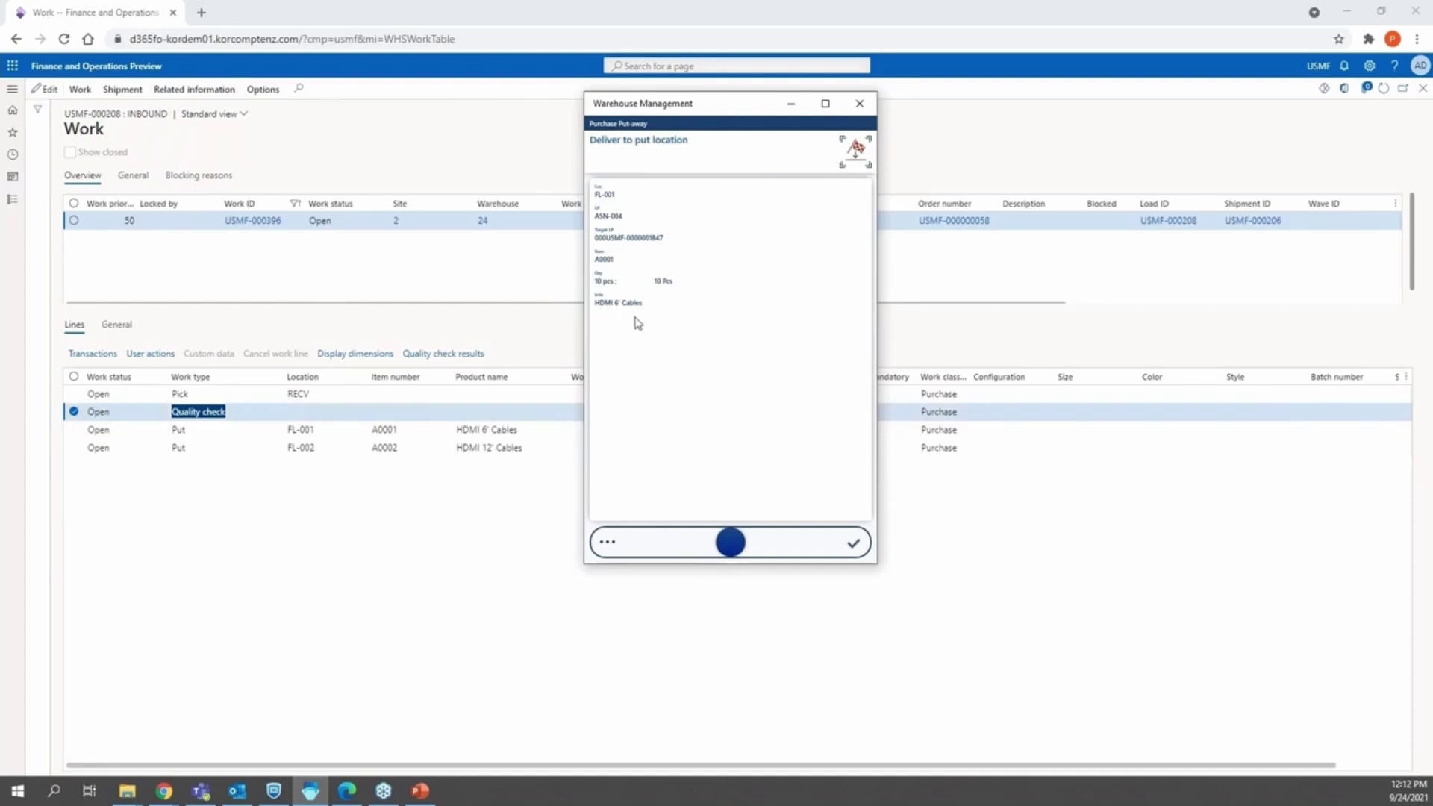
{"action": "left_click", "coordinate": [731, 543]}
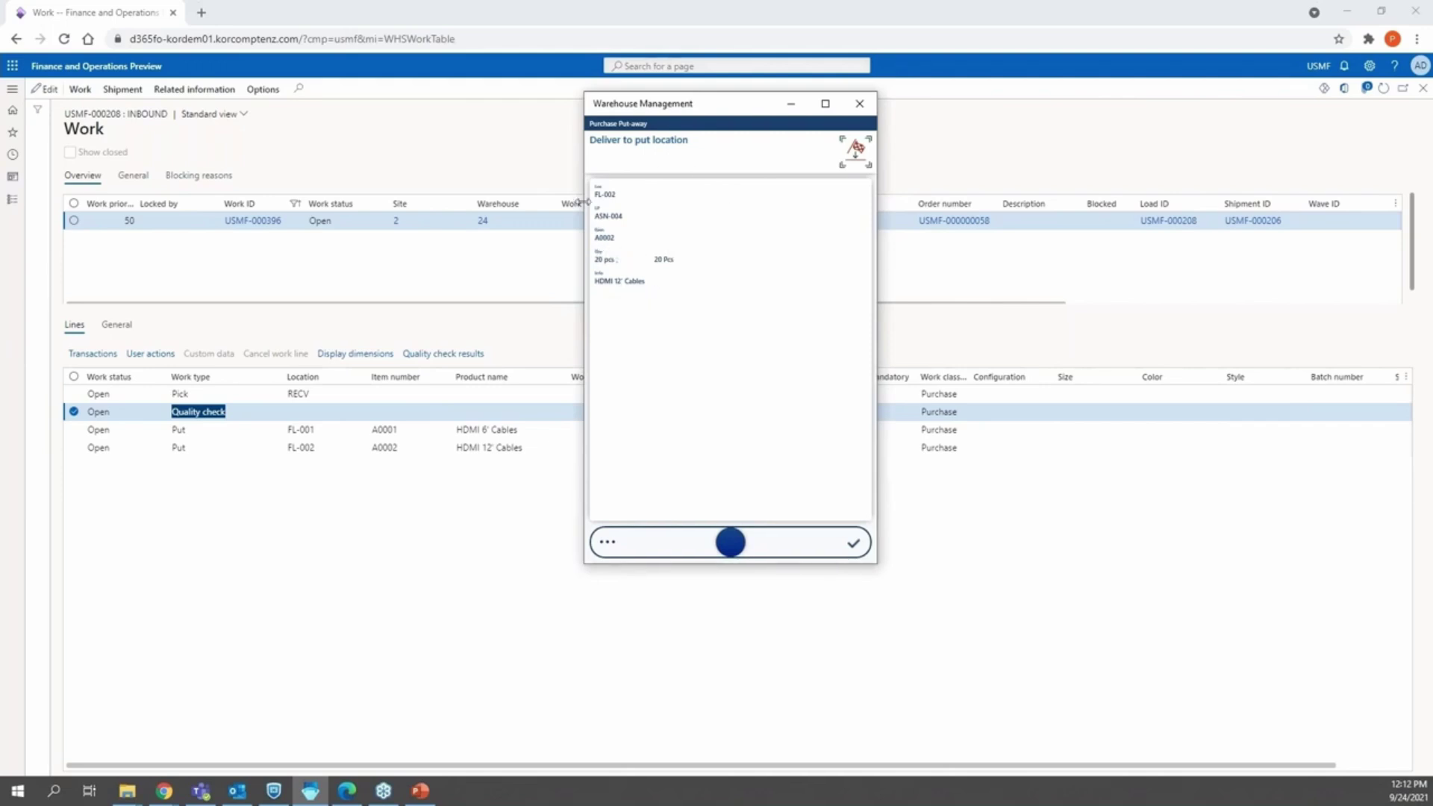
Step: Confirm the put of 20 pcs of item A0002 to location FL-002 and refresh the work record in Finance and Operations
{"action": "left_click_drag", "start_coordinate": [730, 543], "coordinate": [928, 564]}
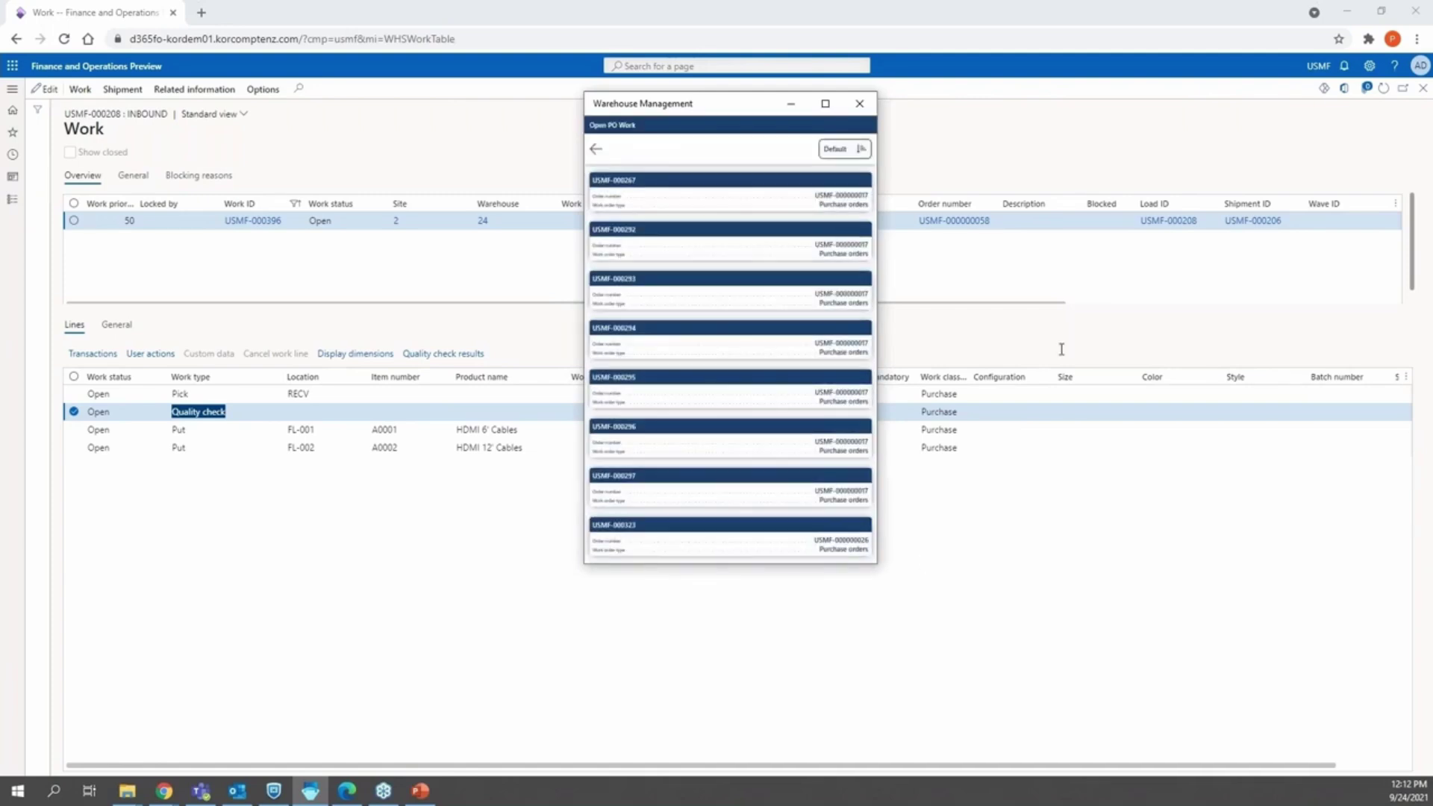
{"action": "left_click", "coordinate": [992, 331]}
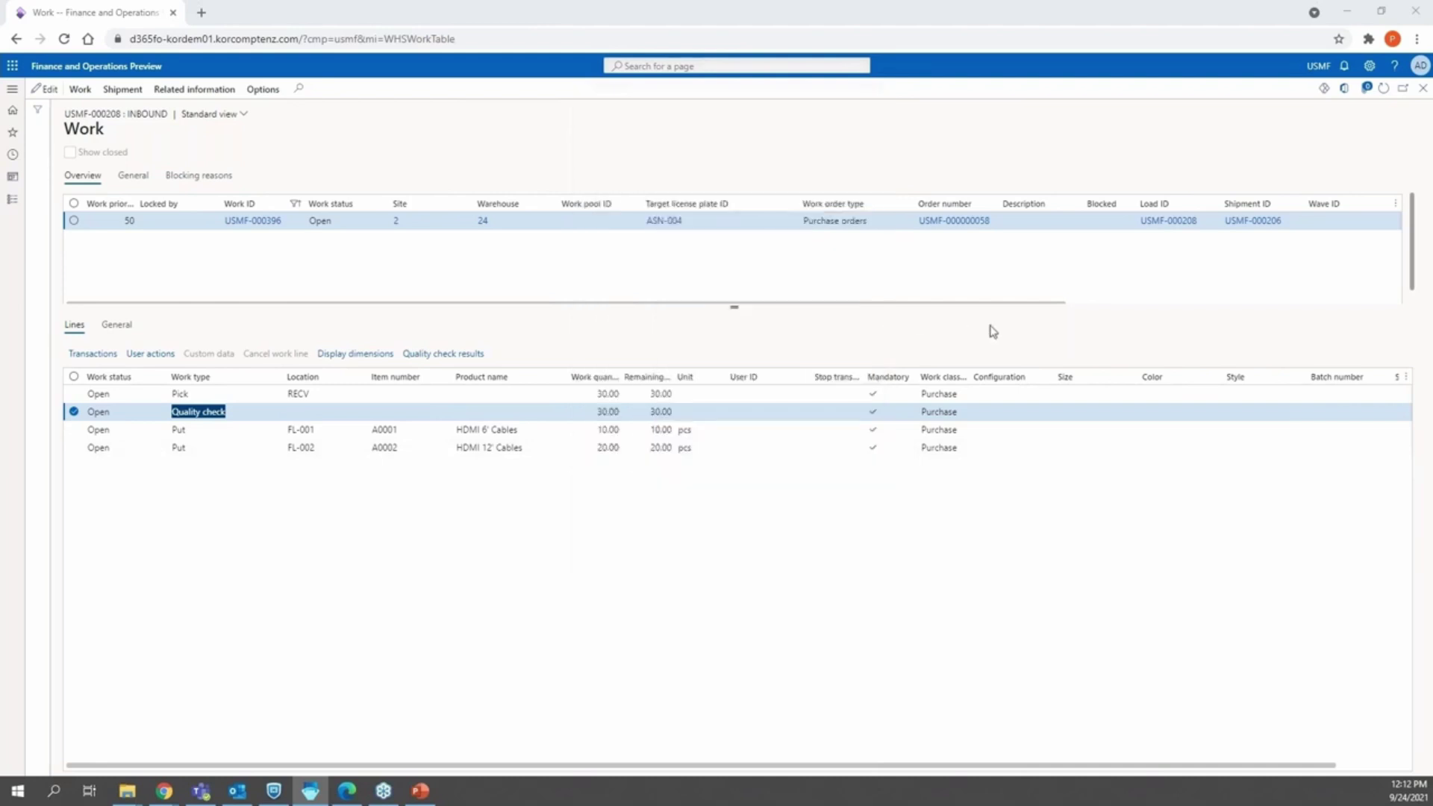
{"action": "left_click", "coordinate": [1385, 92]}
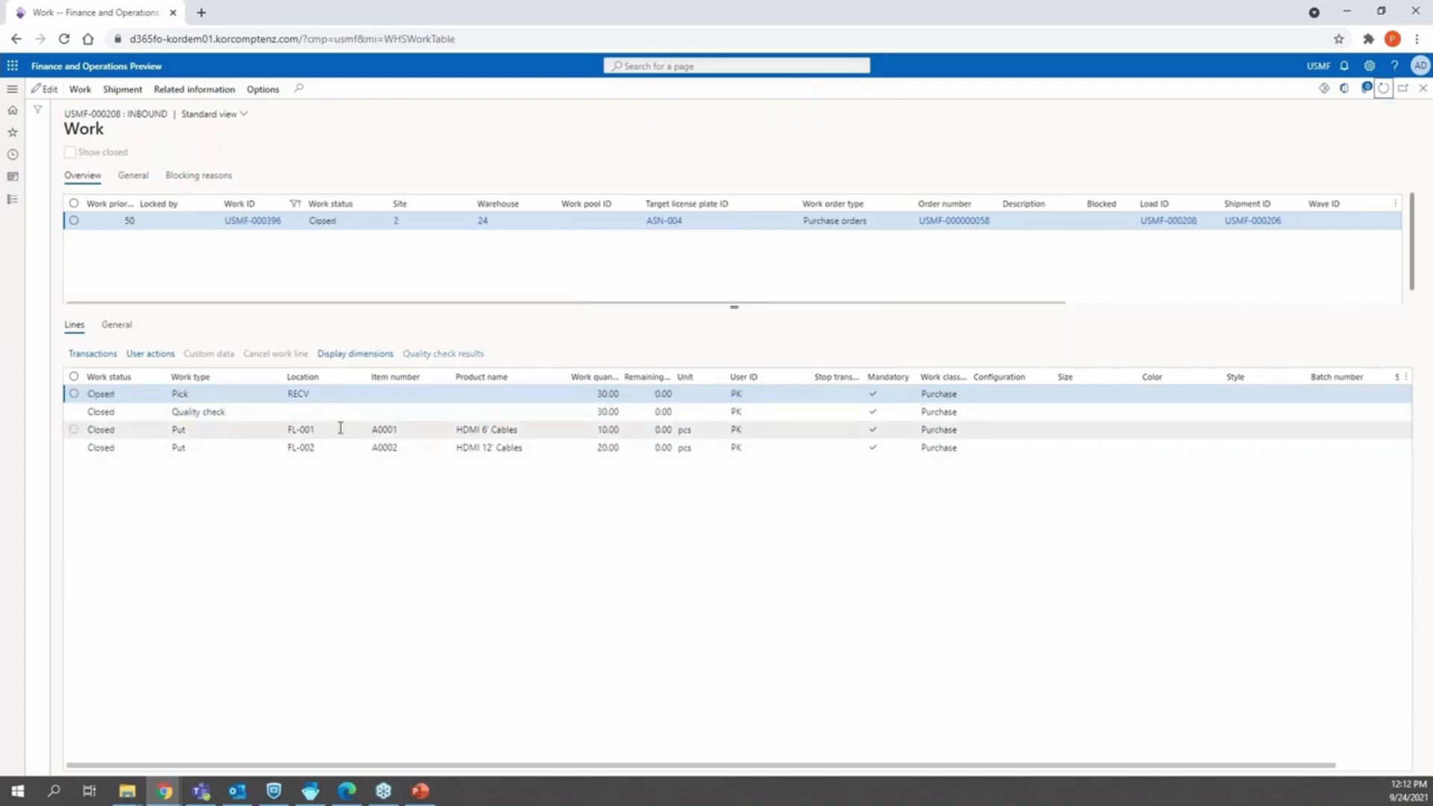
Step: Examine the pick and put lines of work USMF-000396, including their statuses and the locations RECV, FL-001 and FL-002
{"action": "left_click", "coordinate": [329, 447]}
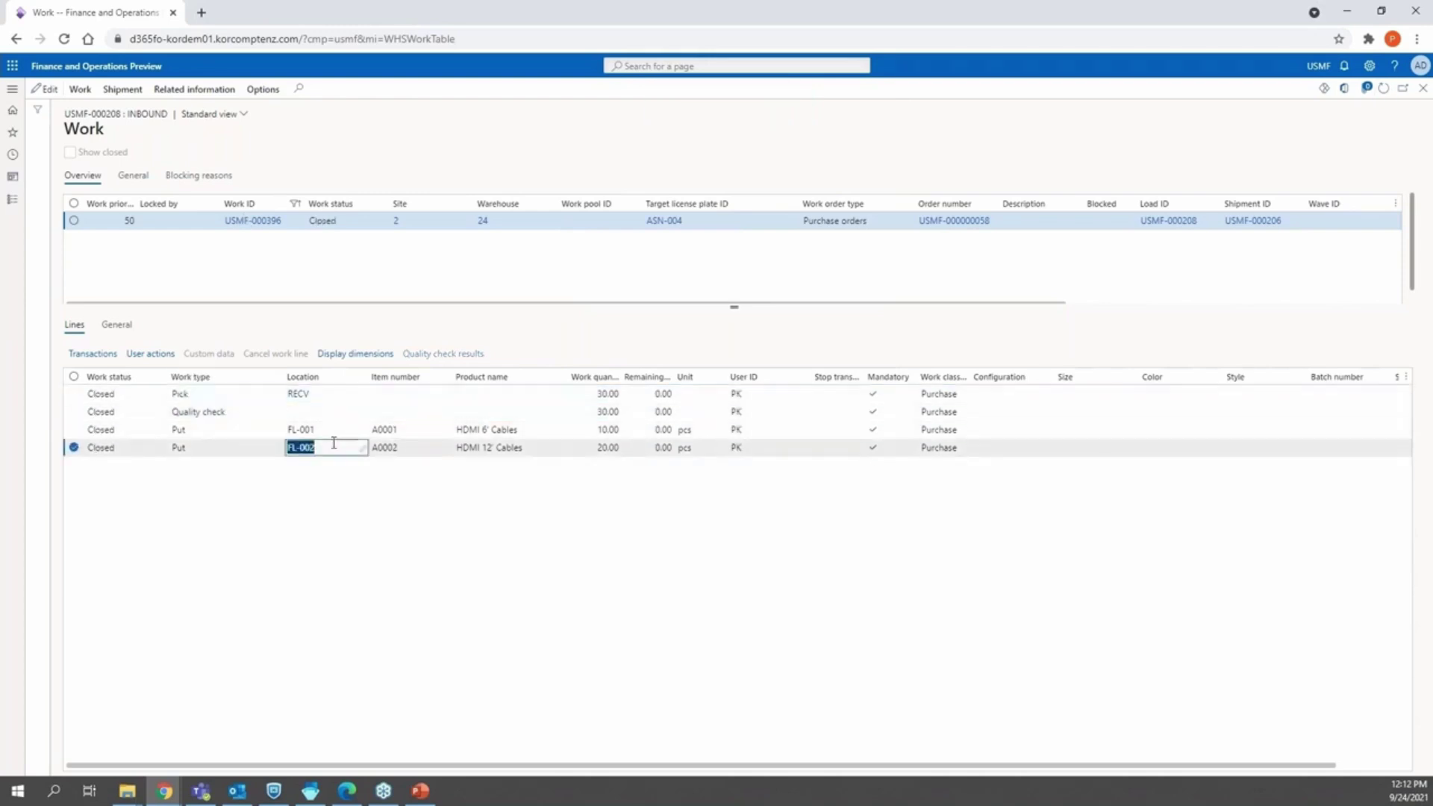
{"action": "left_click", "coordinate": [332, 430]}
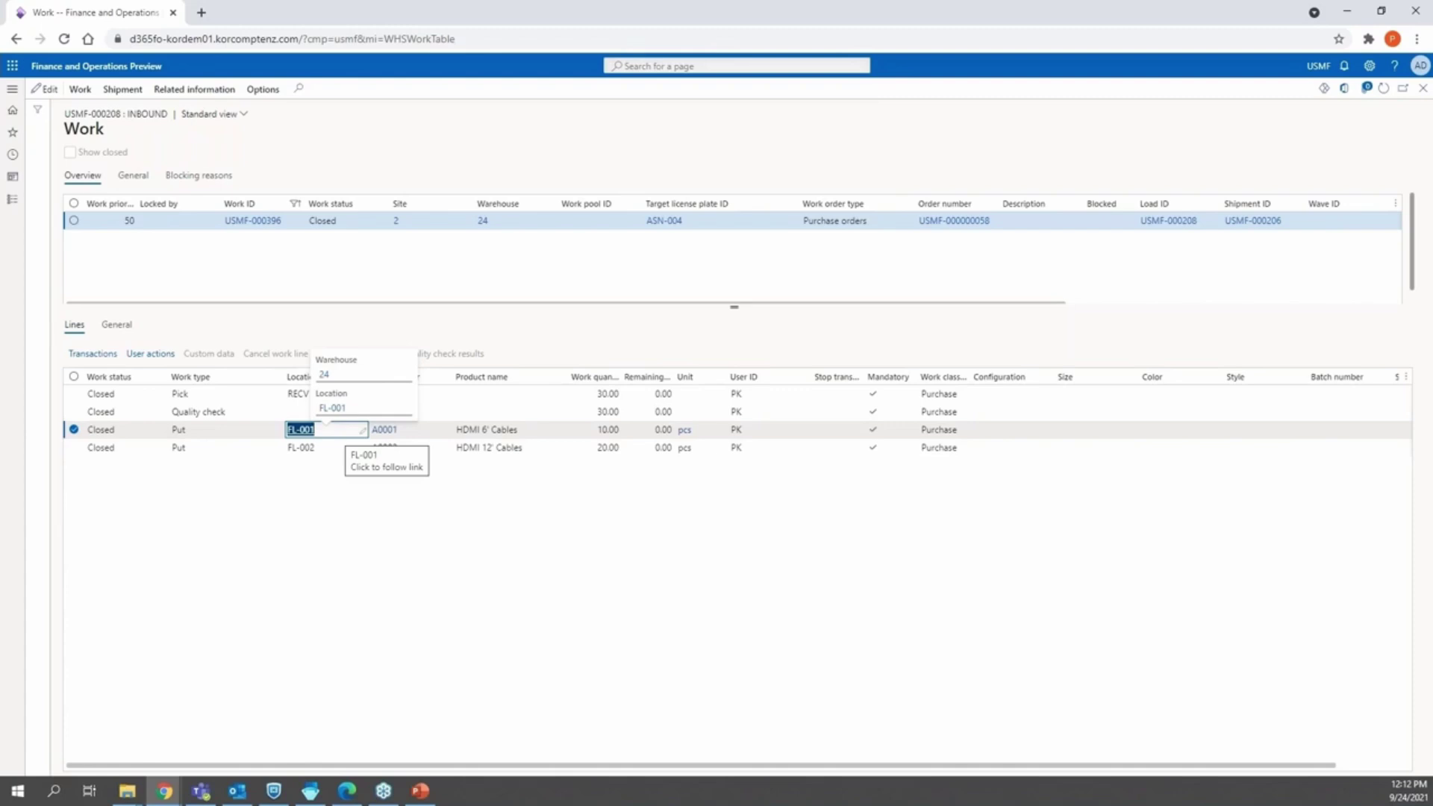
{"action": "left_click", "coordinate": [333, 393]}
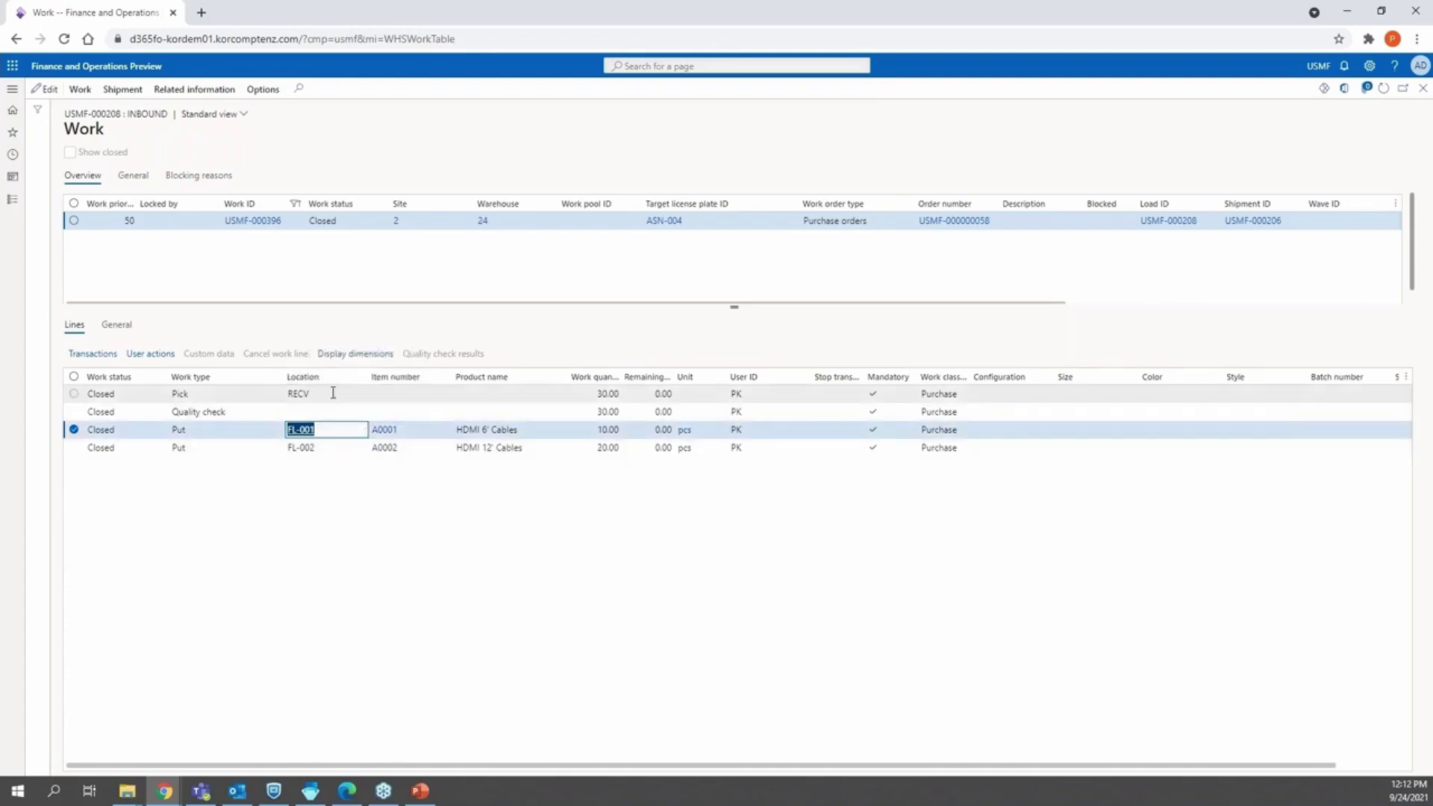
{"action": "mouse_move", "coordinate": [333, 393]}
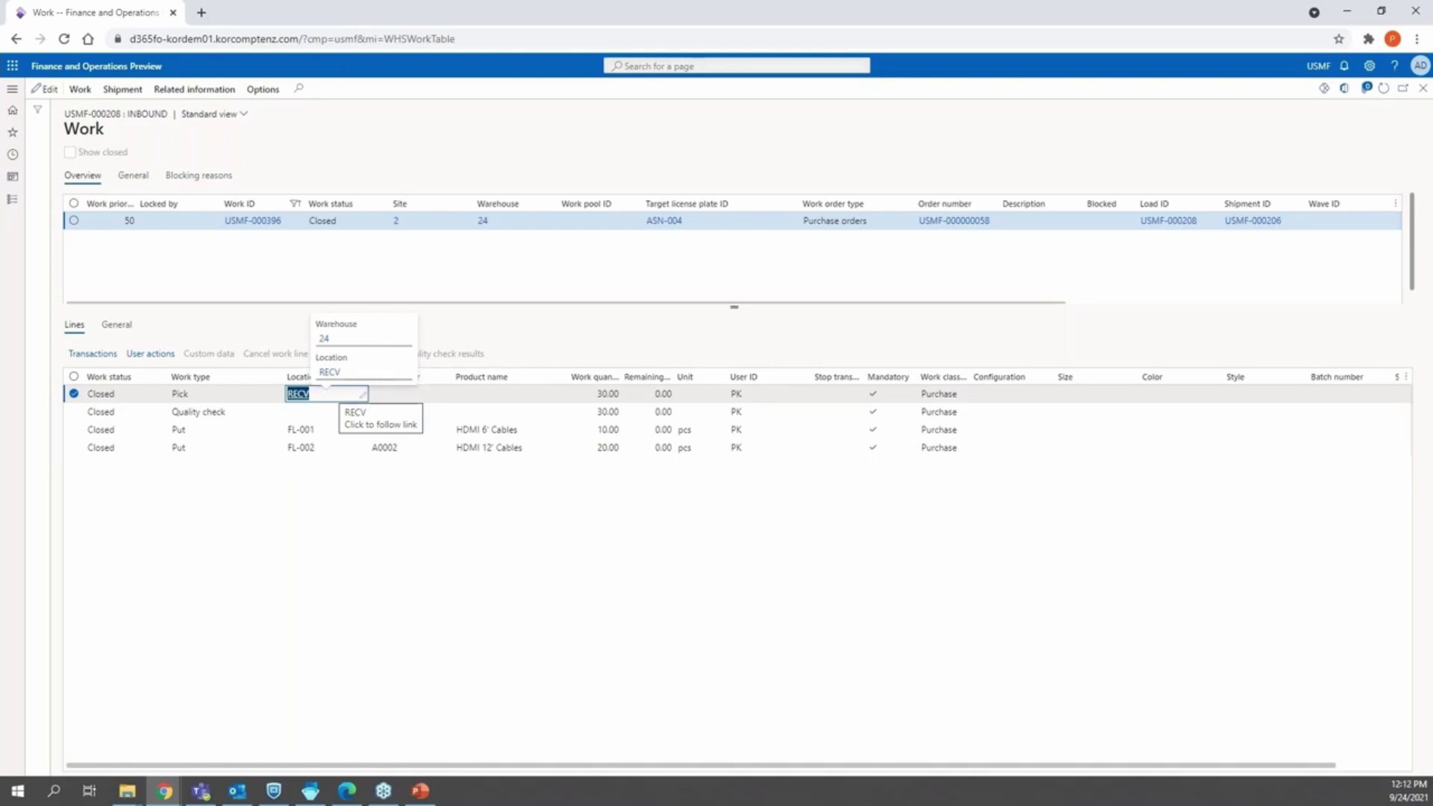
{"action": "left_click", "coordinate": [345, 449]}
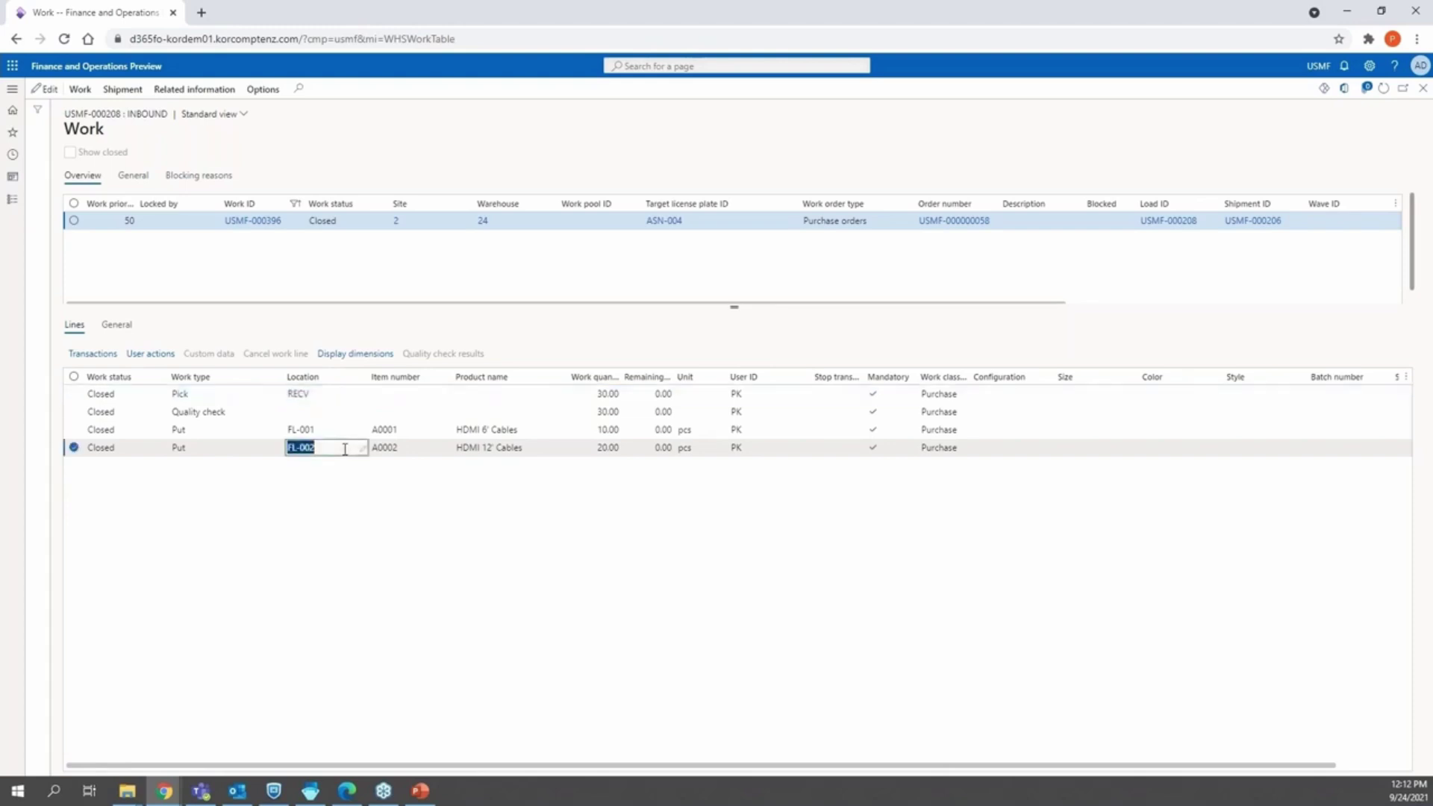
{"action": "mouse_move", "coordinate": [345, 448]}
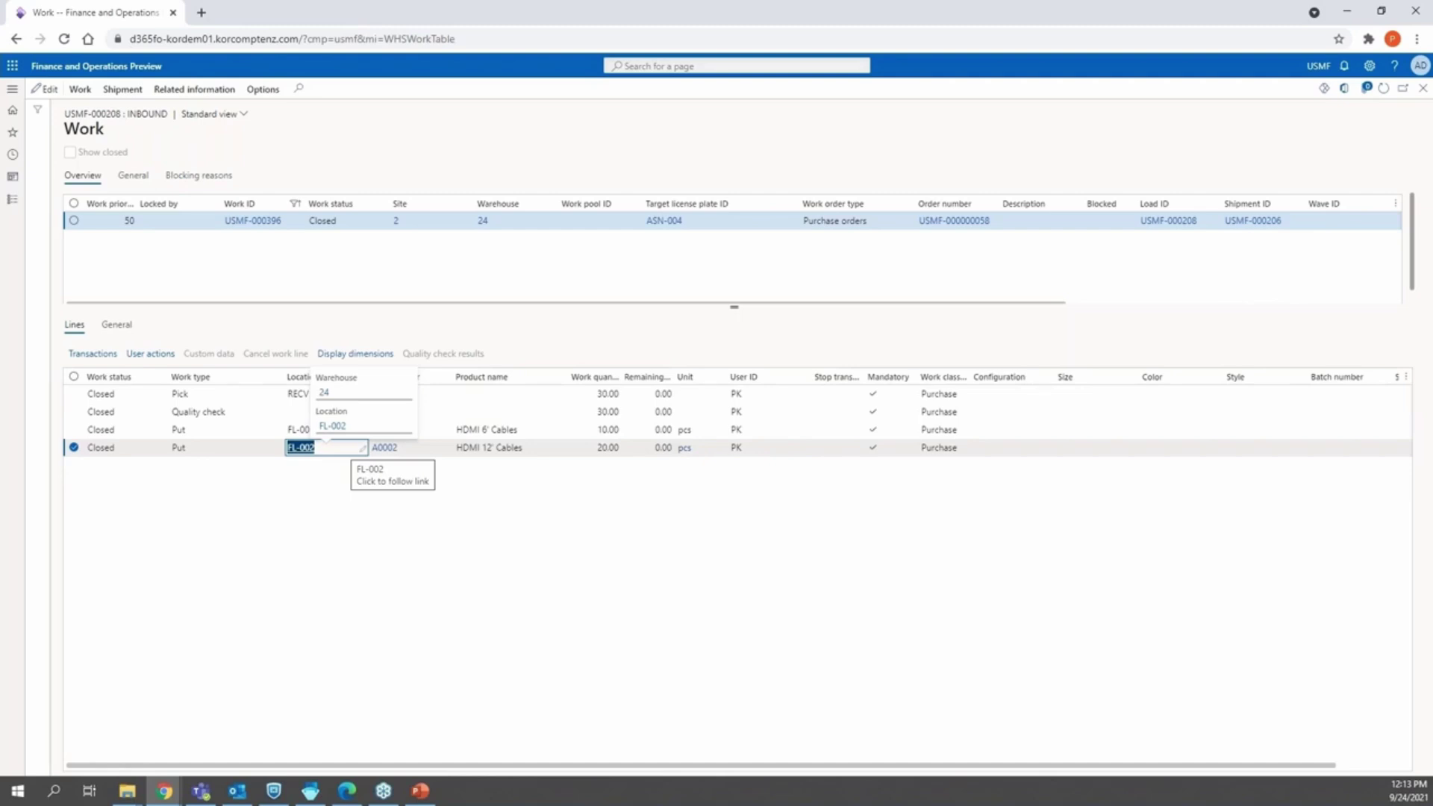
{"action": "key", "text": "Up"}
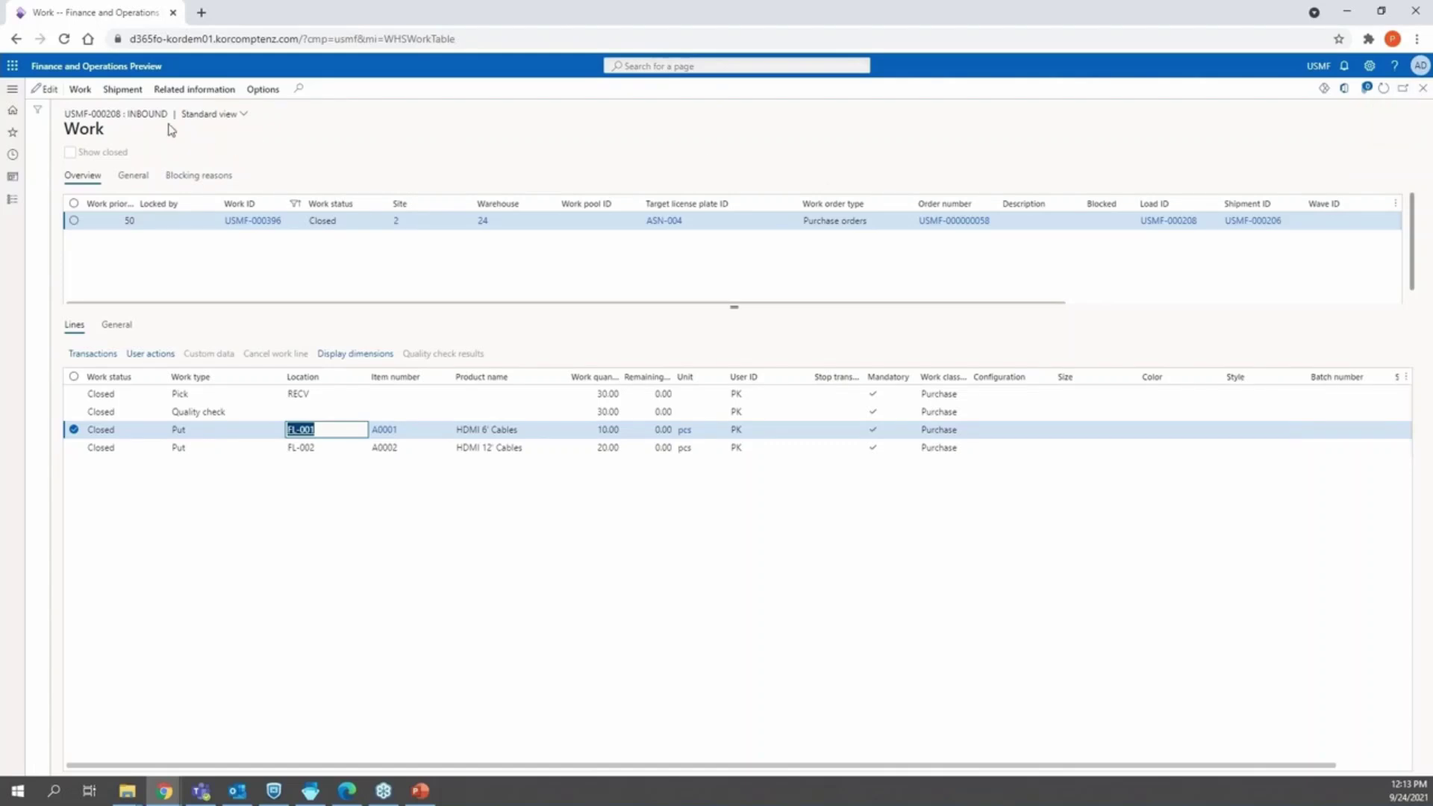
{"action": "left_click", "coordinate": [122, 90]}
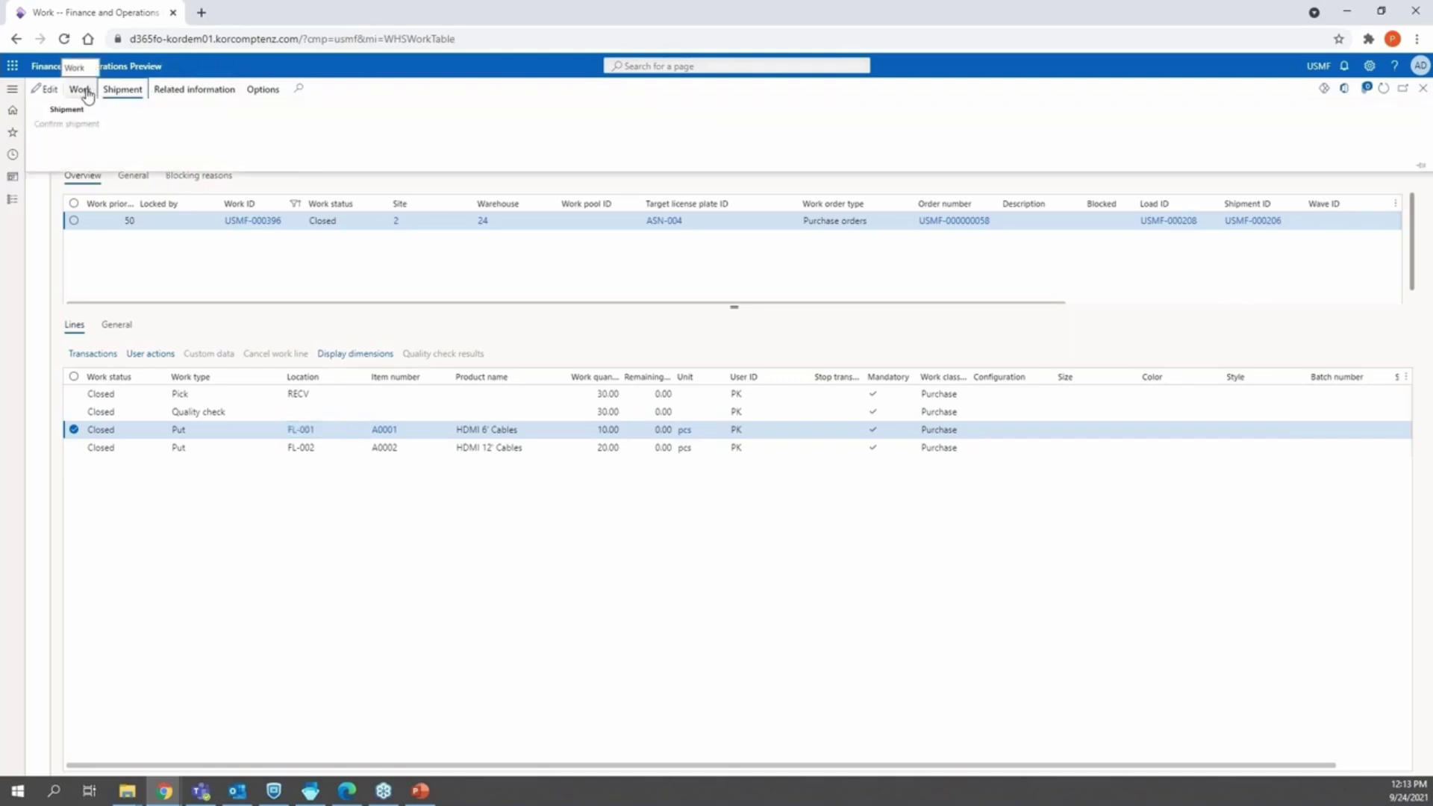
Step: Return to load USMF-000208, confirm its inbound shipment and refresh the load details
{"action": "left_click", "coordinate": [1424, 89]}
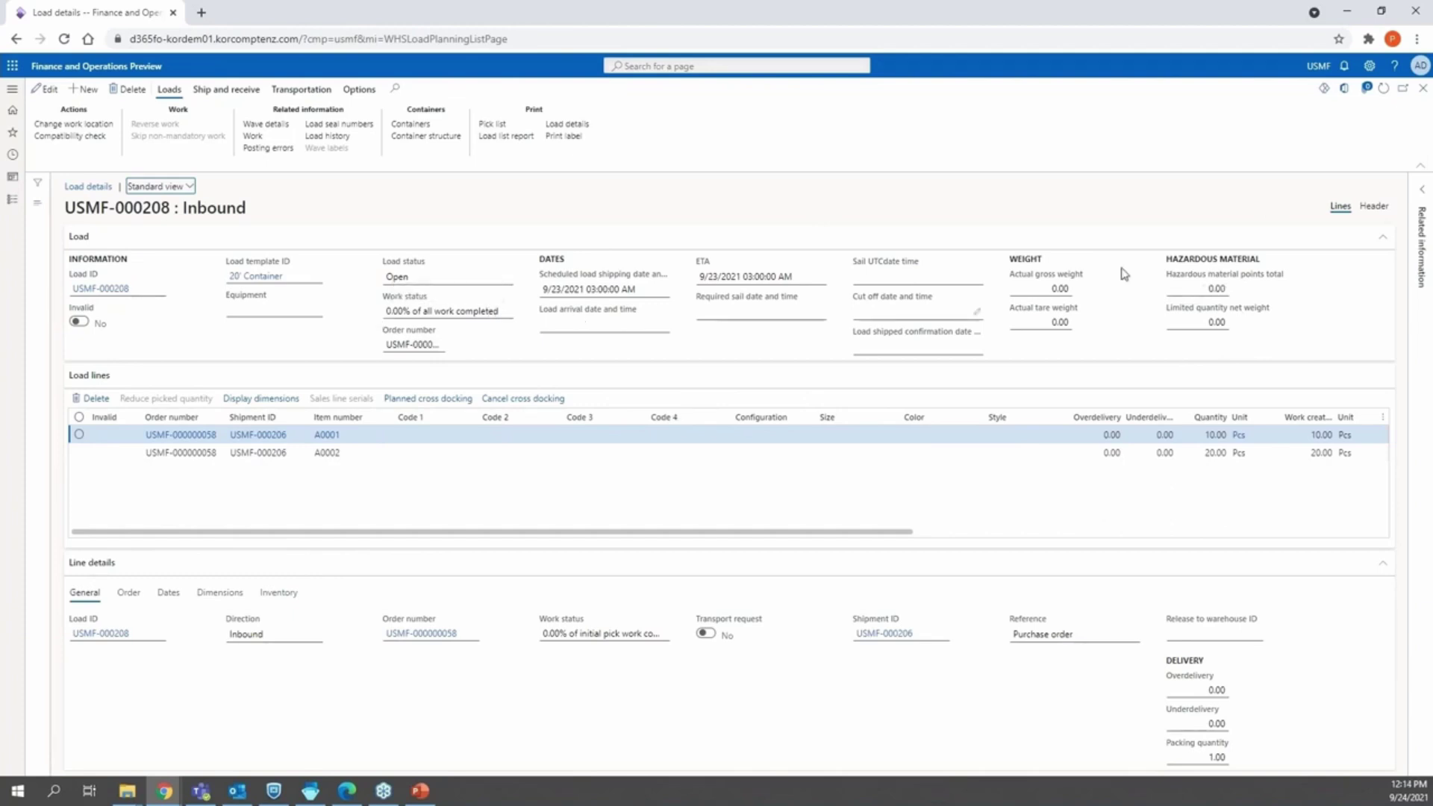
{"action": "left_click", "coordinate": [1383, 87]}
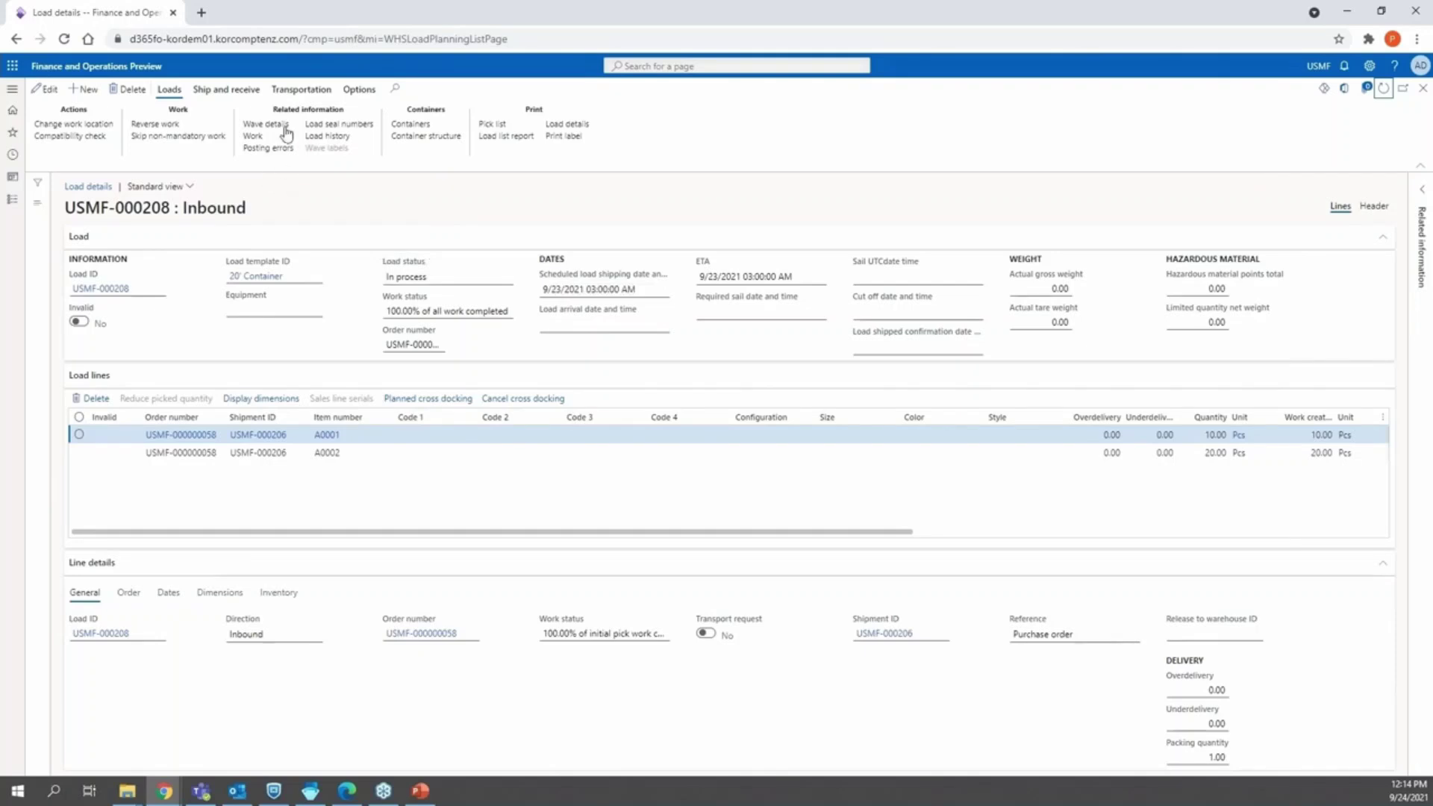
{"action": "left_click", "coordinate": [243, 93]}
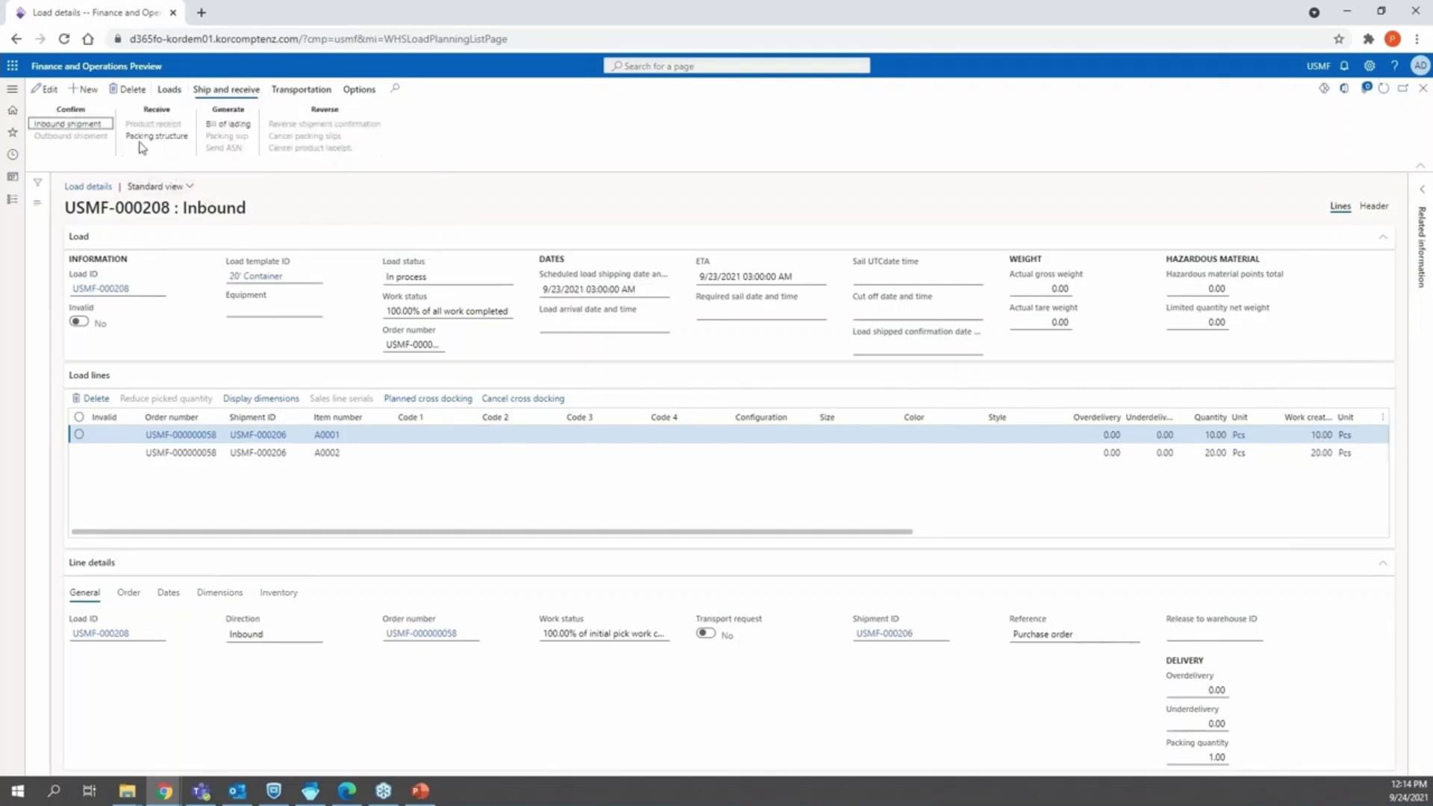
{"action": "left_click", "coordinate": [82, 125]}
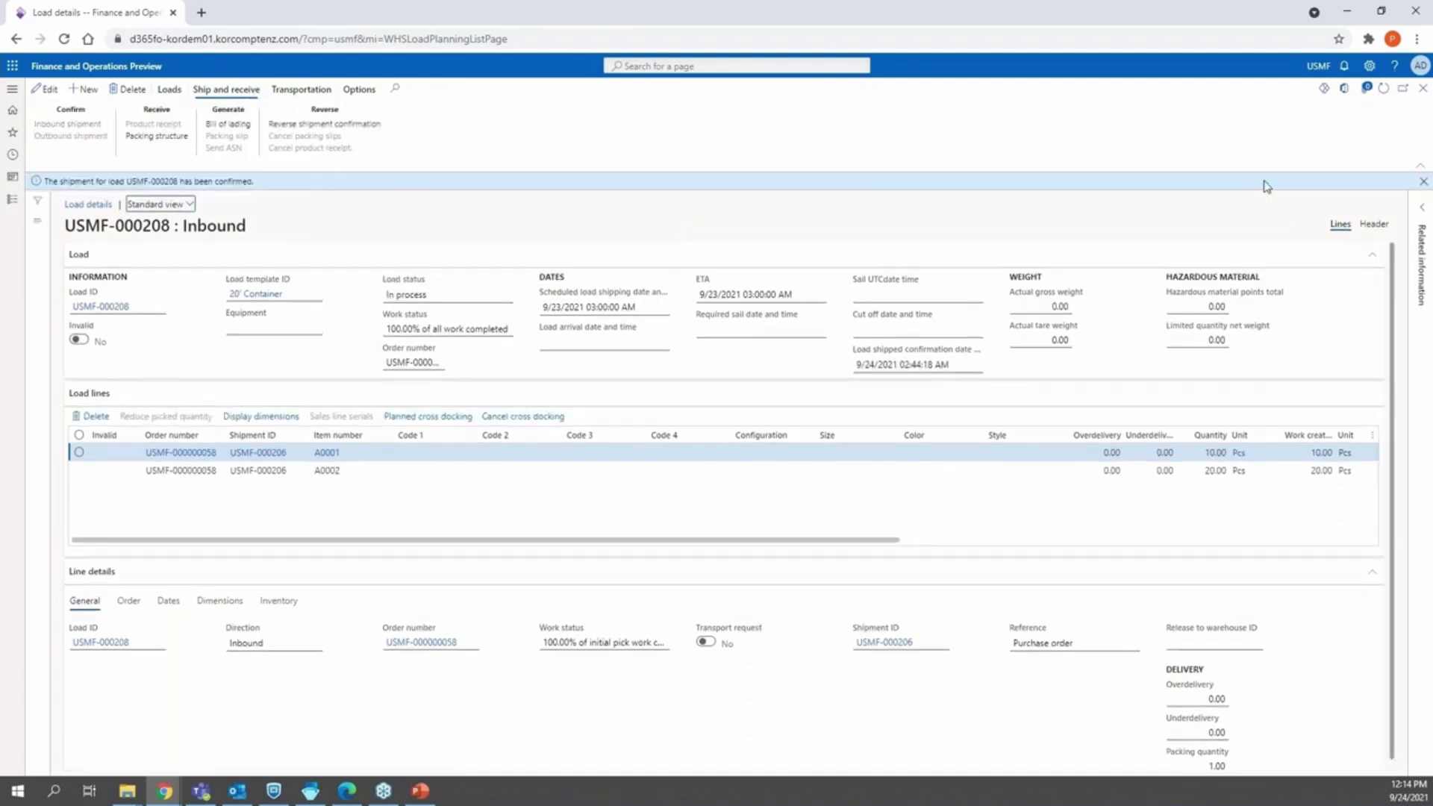
{"action": "left_click", "coordinate": [1383, 89]}
{"action": "left_click", "coordinate": [1385, 89]}
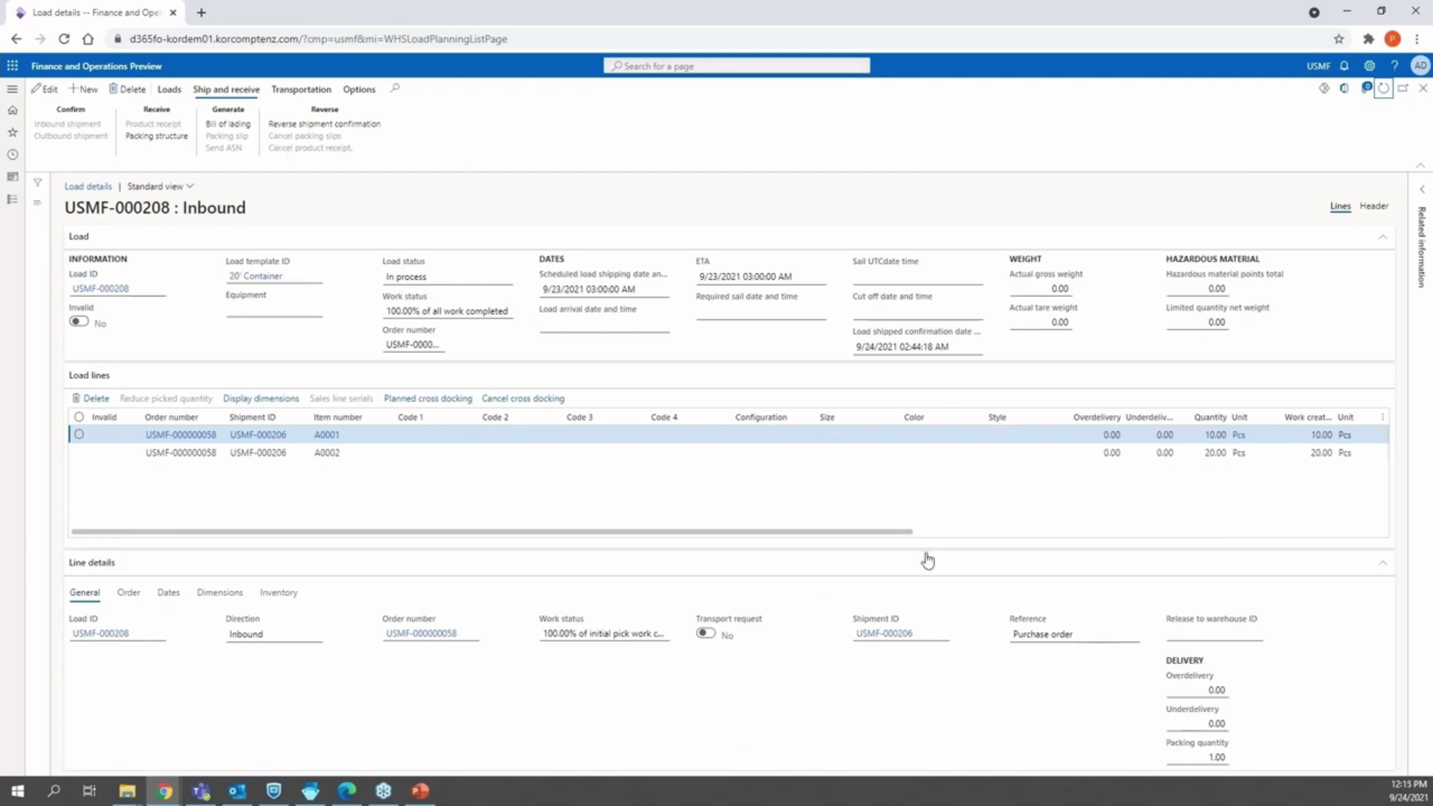
Step: Open the purchase order linked to the load, confirm it and return to the refreshed load details
{"action": "left_click", "coordinate": [419, 634]}
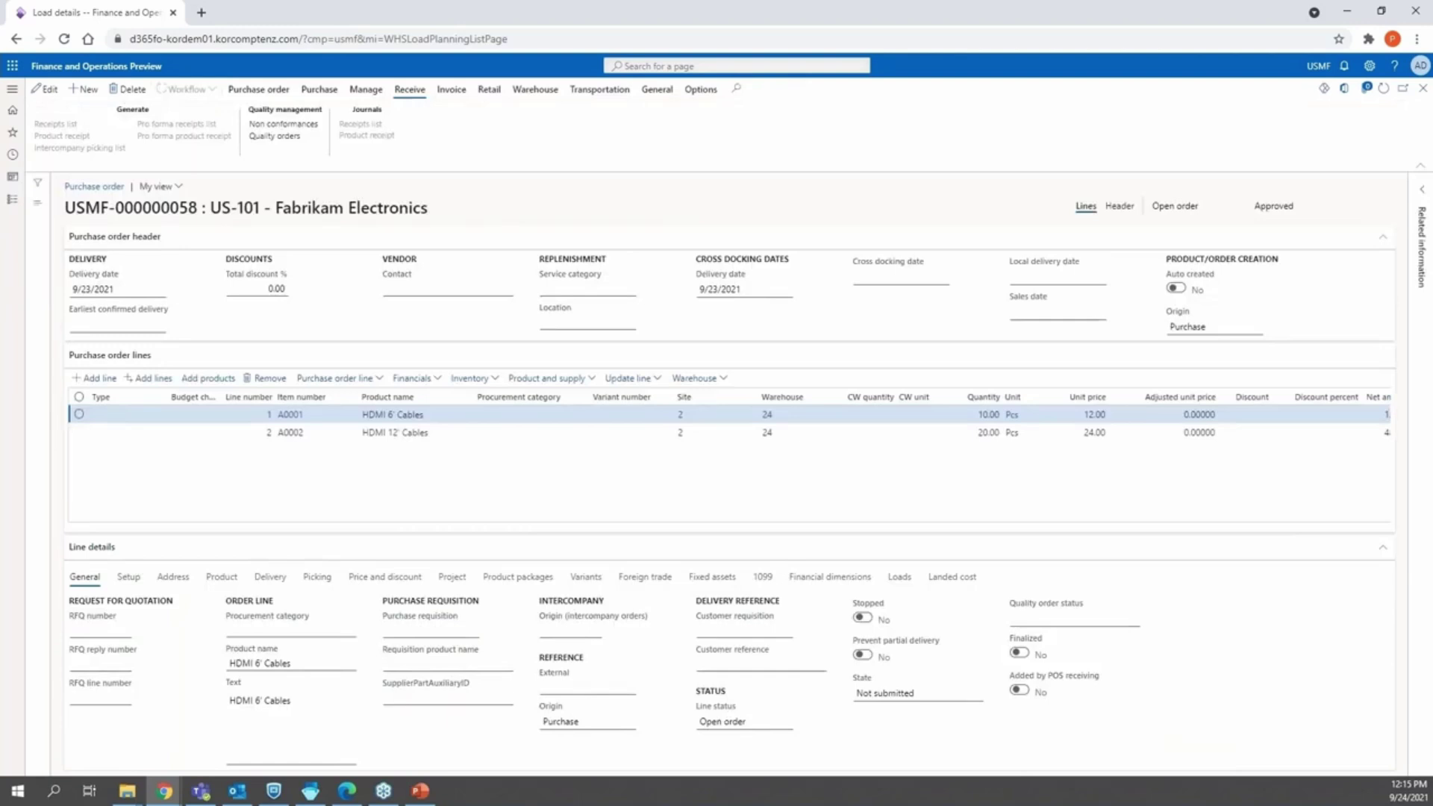
{"action": "left_click", "coordinate": [320, 88]}
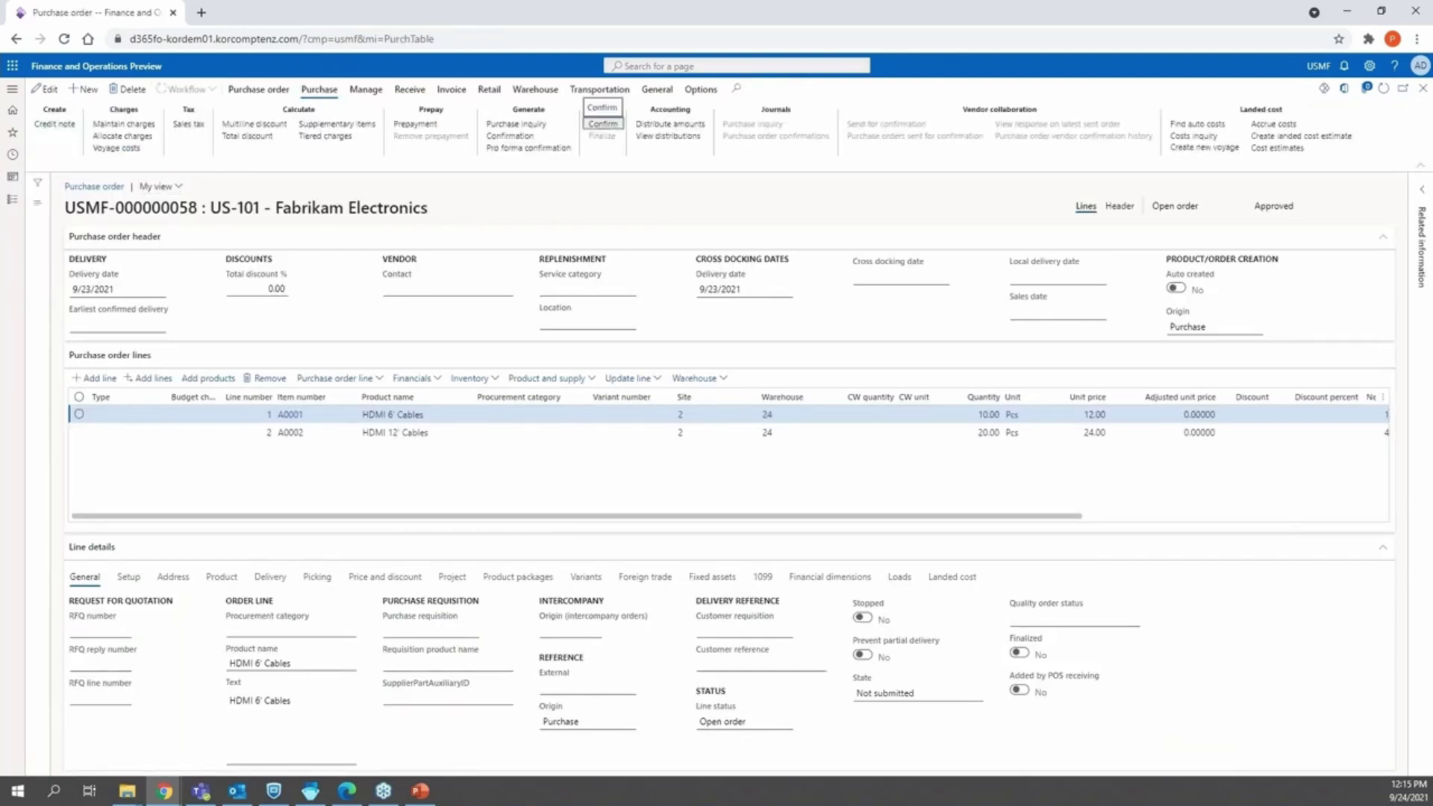
{"action": "left_click", "coordinate": [603, 123]}
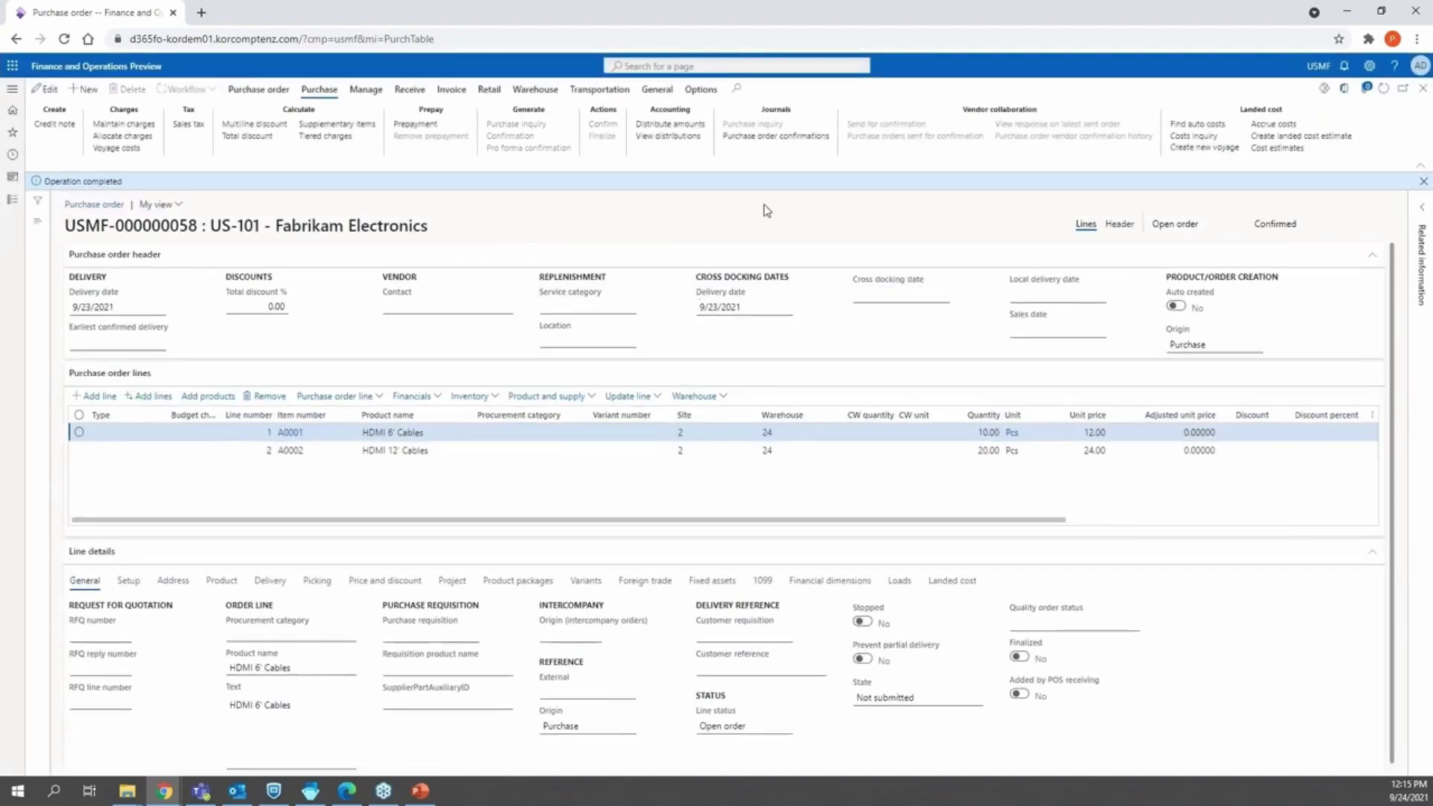
{"action": "left_click", "coordinate": [1423, 88]}
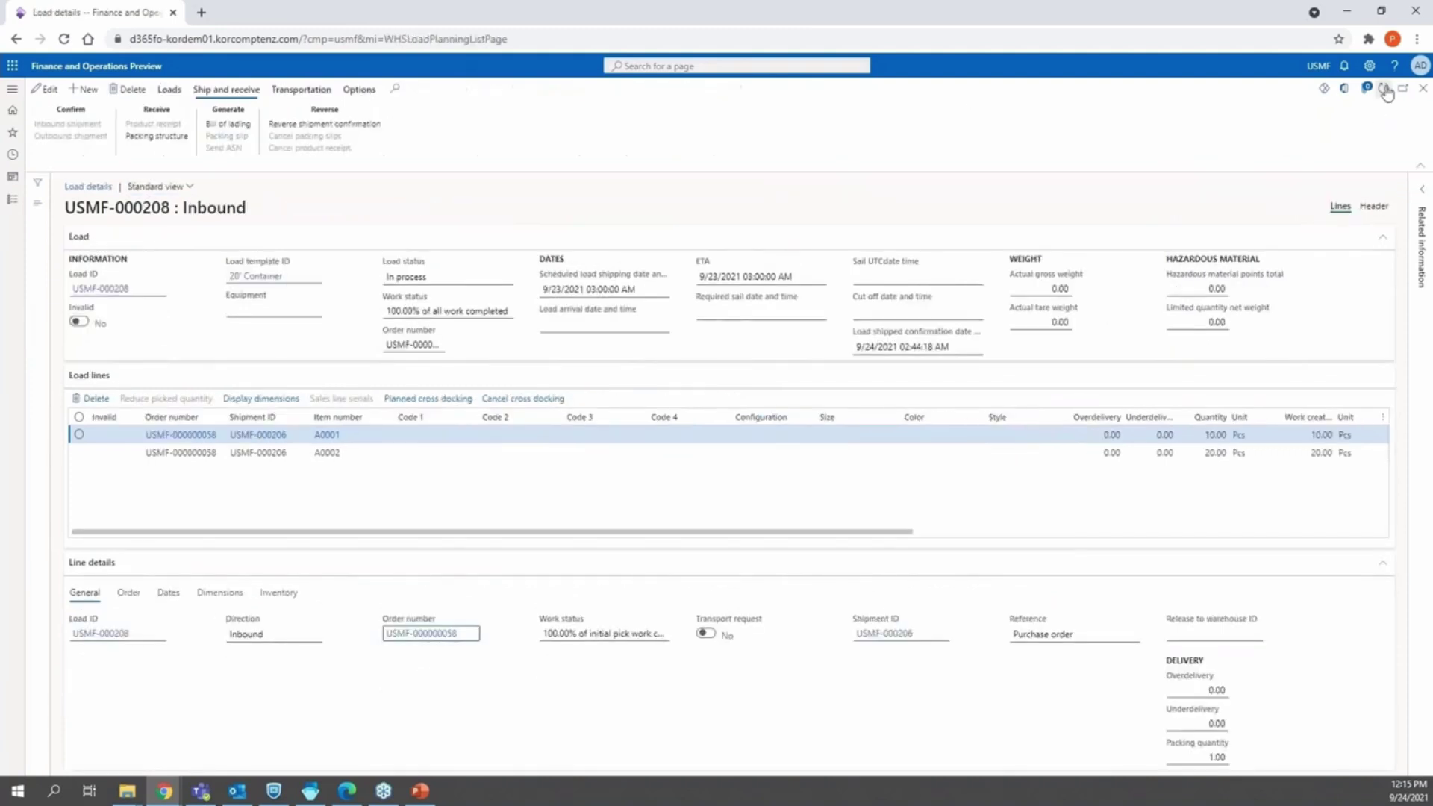
{"action": "left_click", "coordinate": [1384, 90]}
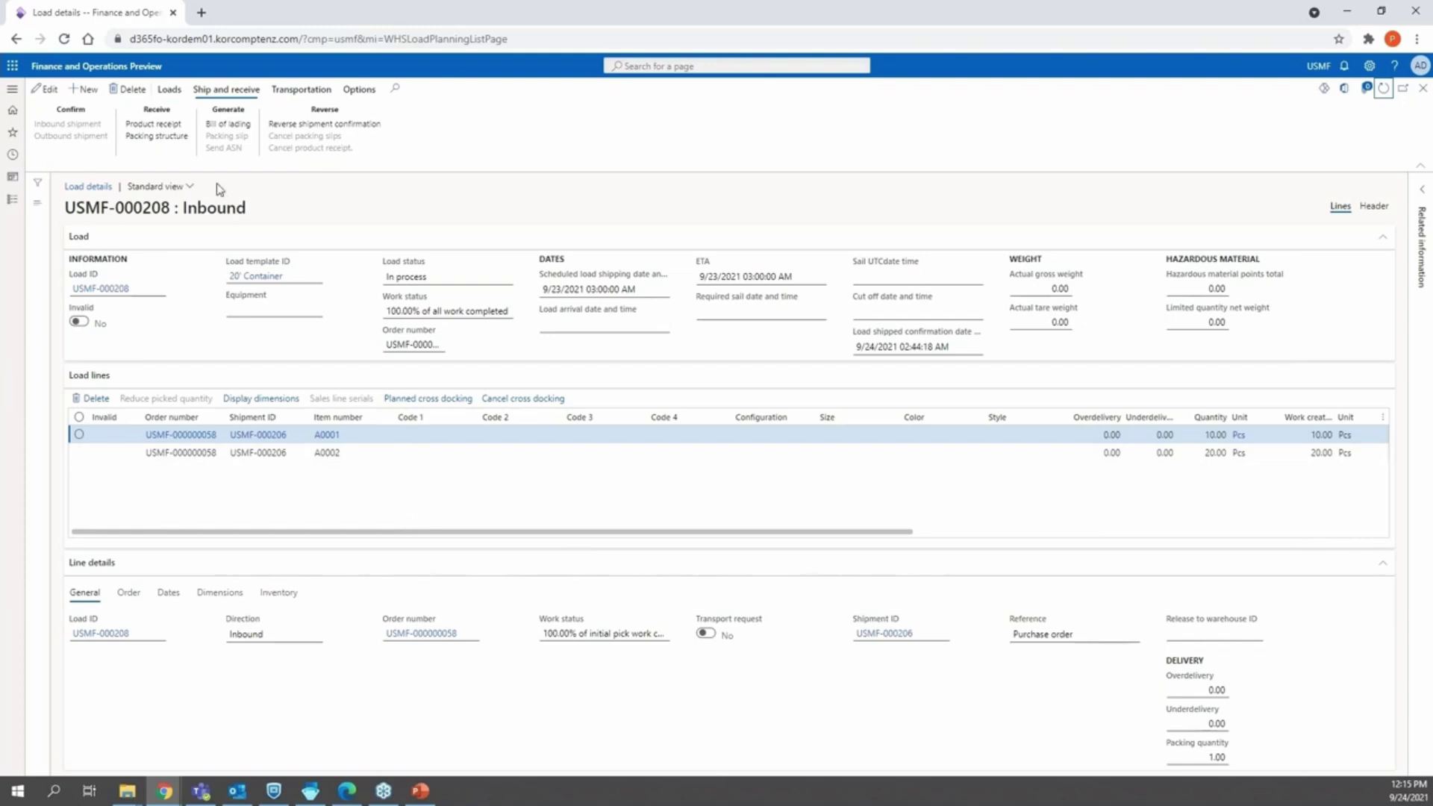
Step: Post the product receipt for load USMF-000208 with the registered quantities, agreeing to confirm the load and its orders
{"action": "left_click", "coordinate": [172, 127]}
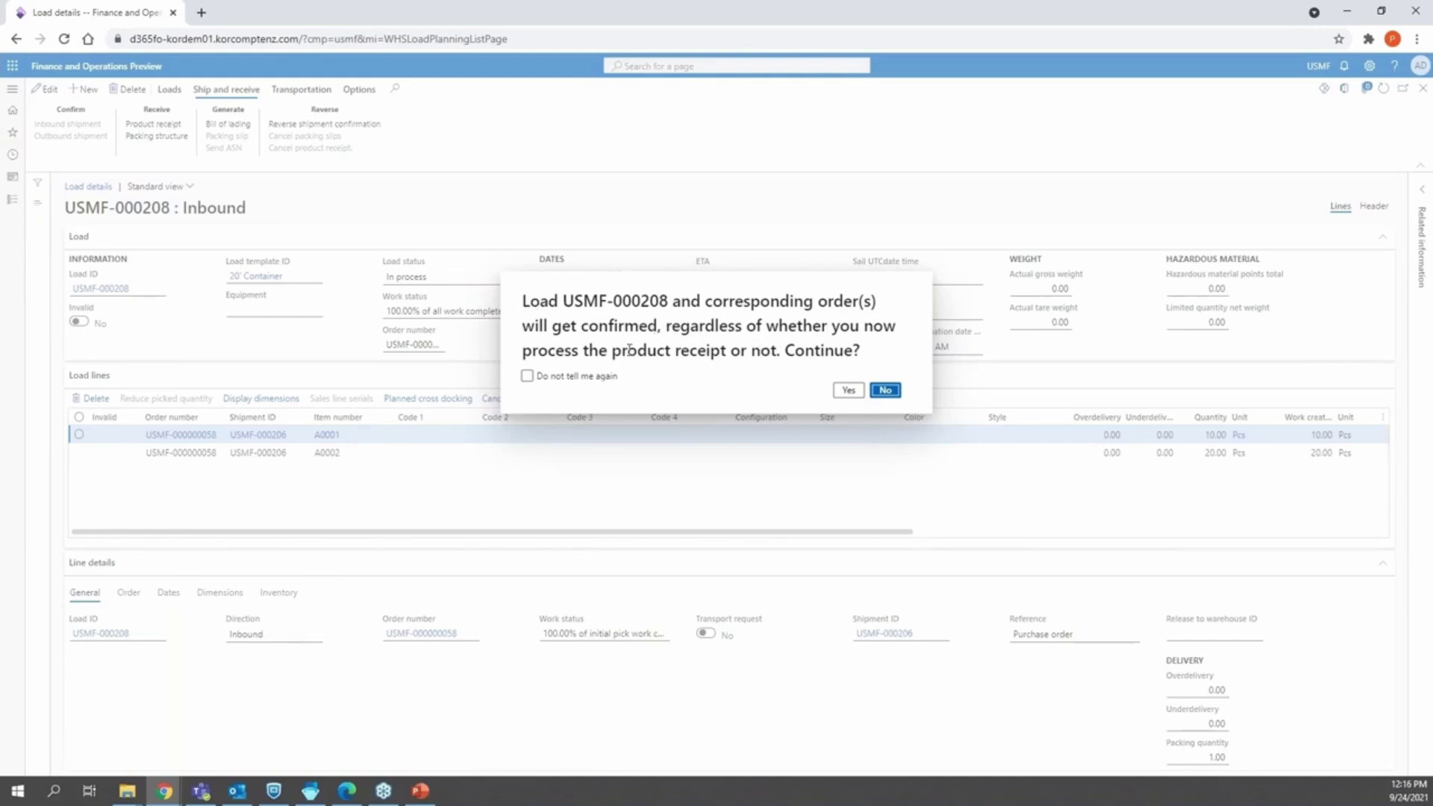
{"action": "left_click", "coordinate": [848, 390]}
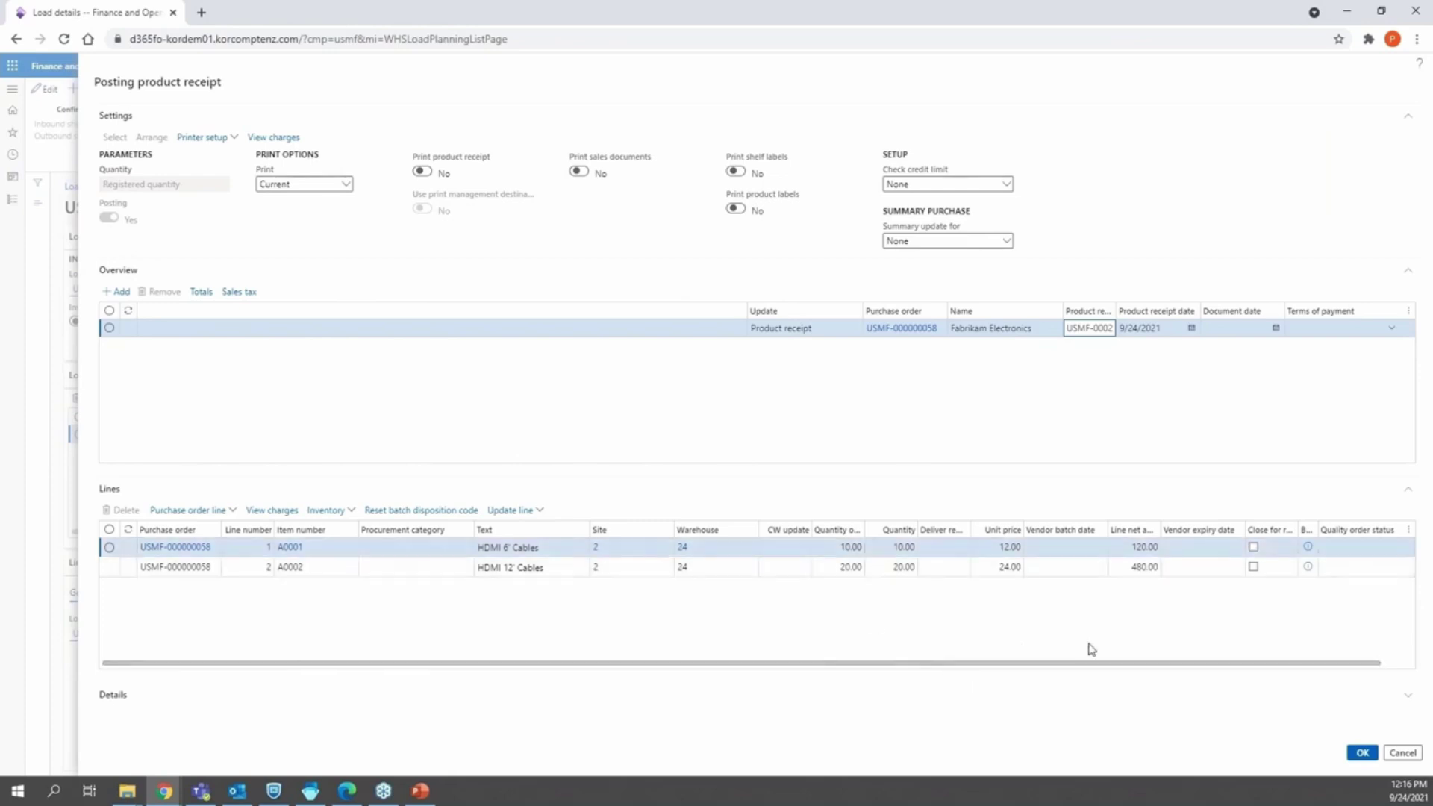
{"action": "left_click", "coordinate": [1363, 754]}
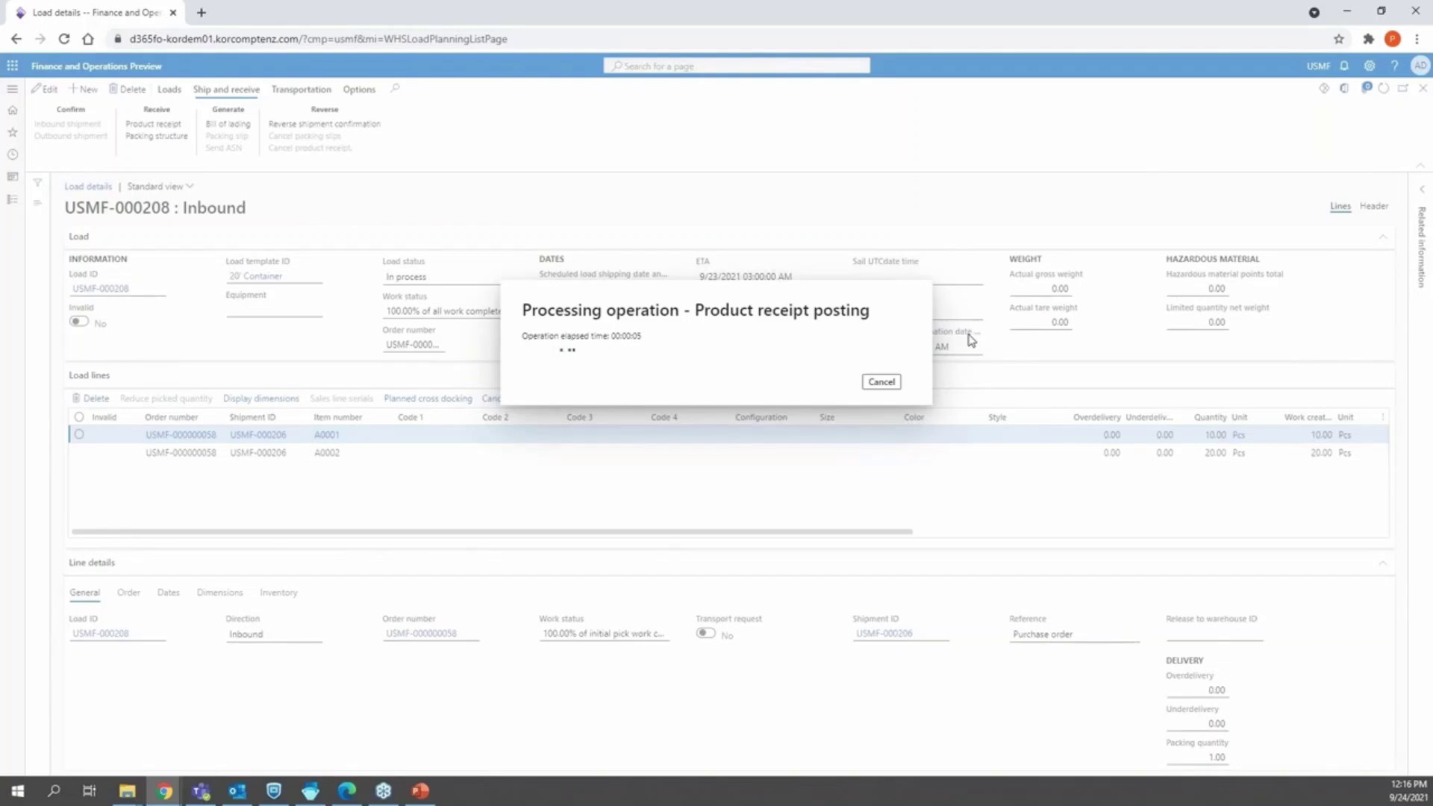
{"action": "left_click", "coordinate": [417, 791]}
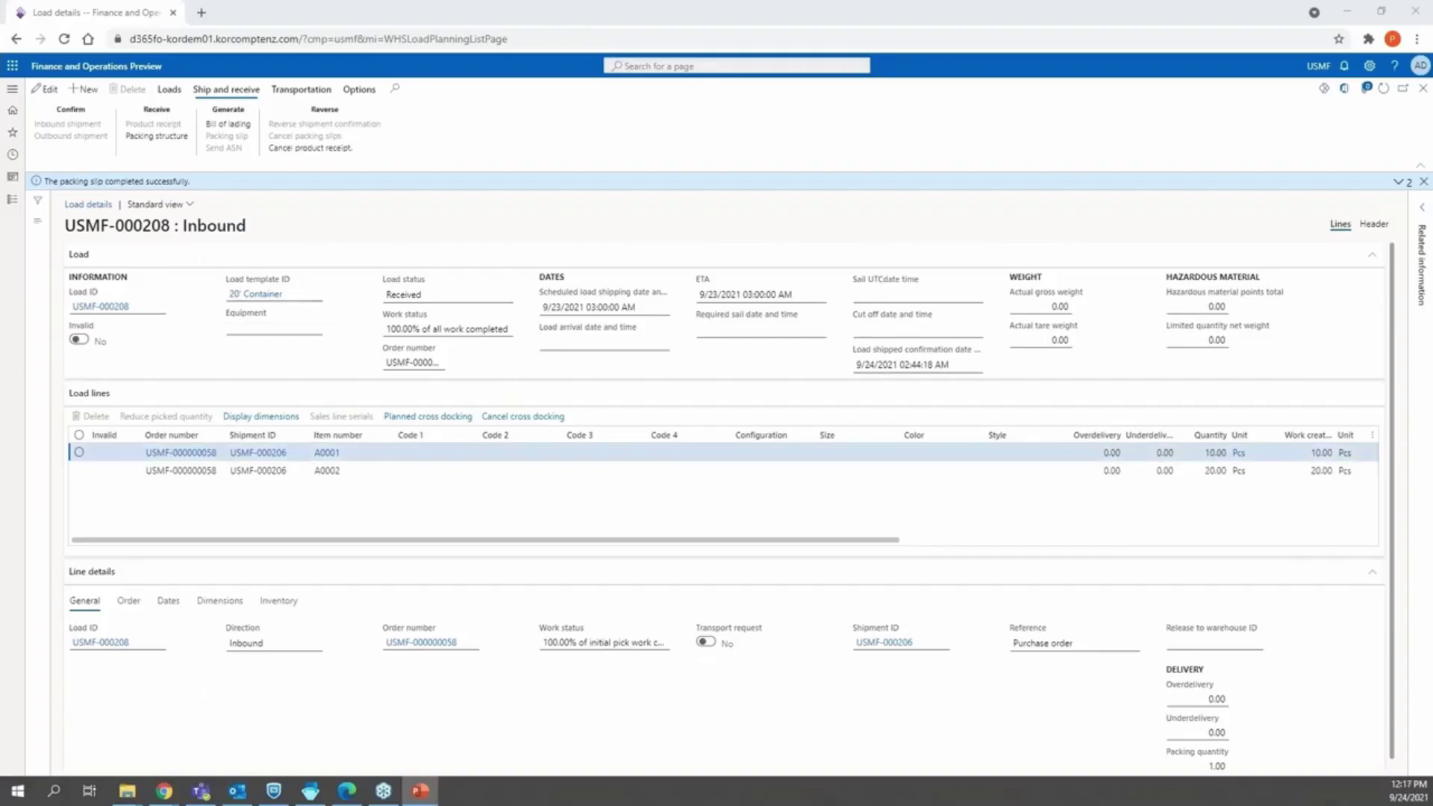
Step: Open the second-to-last purchase order from All purchase orders under Procurement and sourcing and confirm it
{"action": "left_click", "coordinate": [14, 207]}
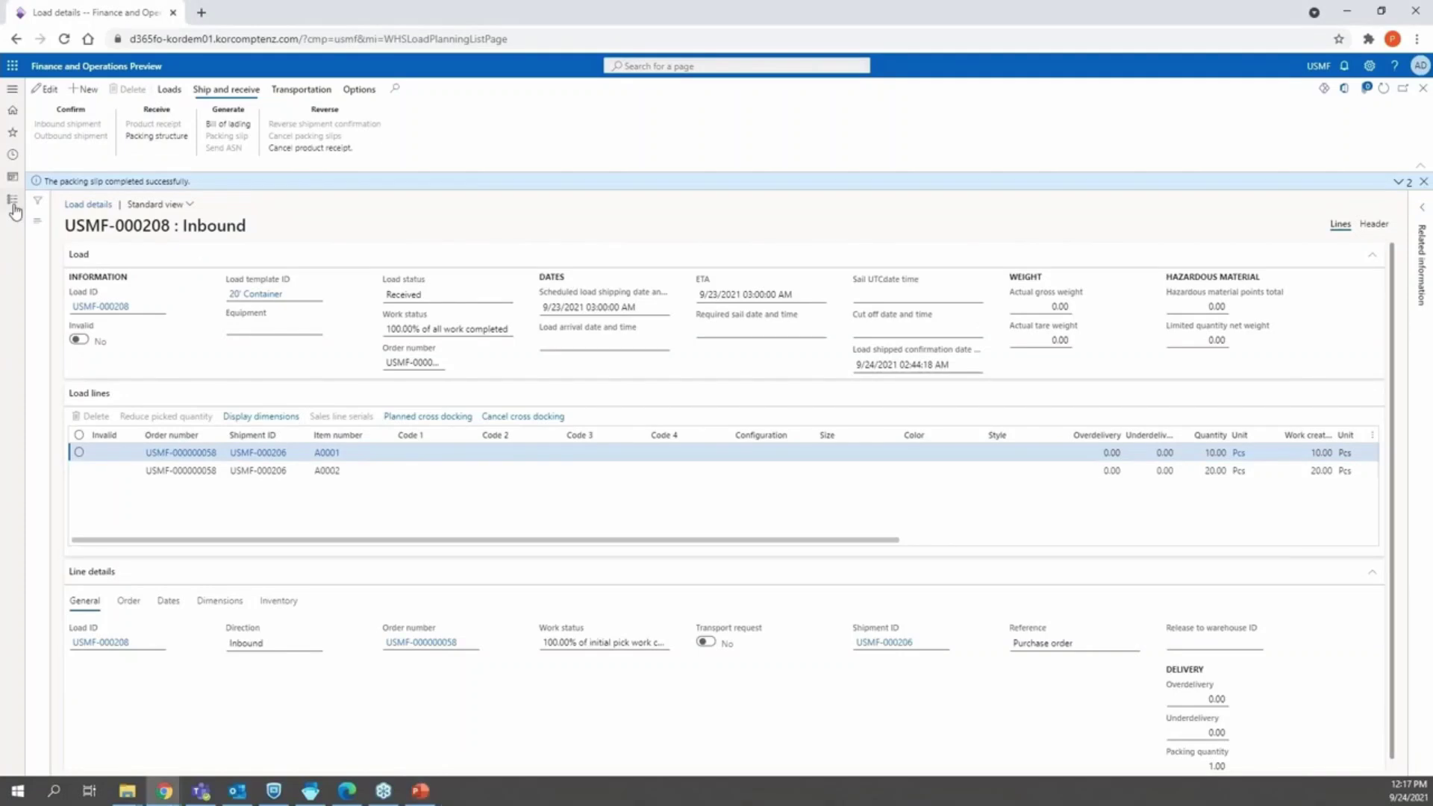
{"action": "scroll", "coordinate": [94, 586], "scroll_direction": "down", "scroll_amount": 5}
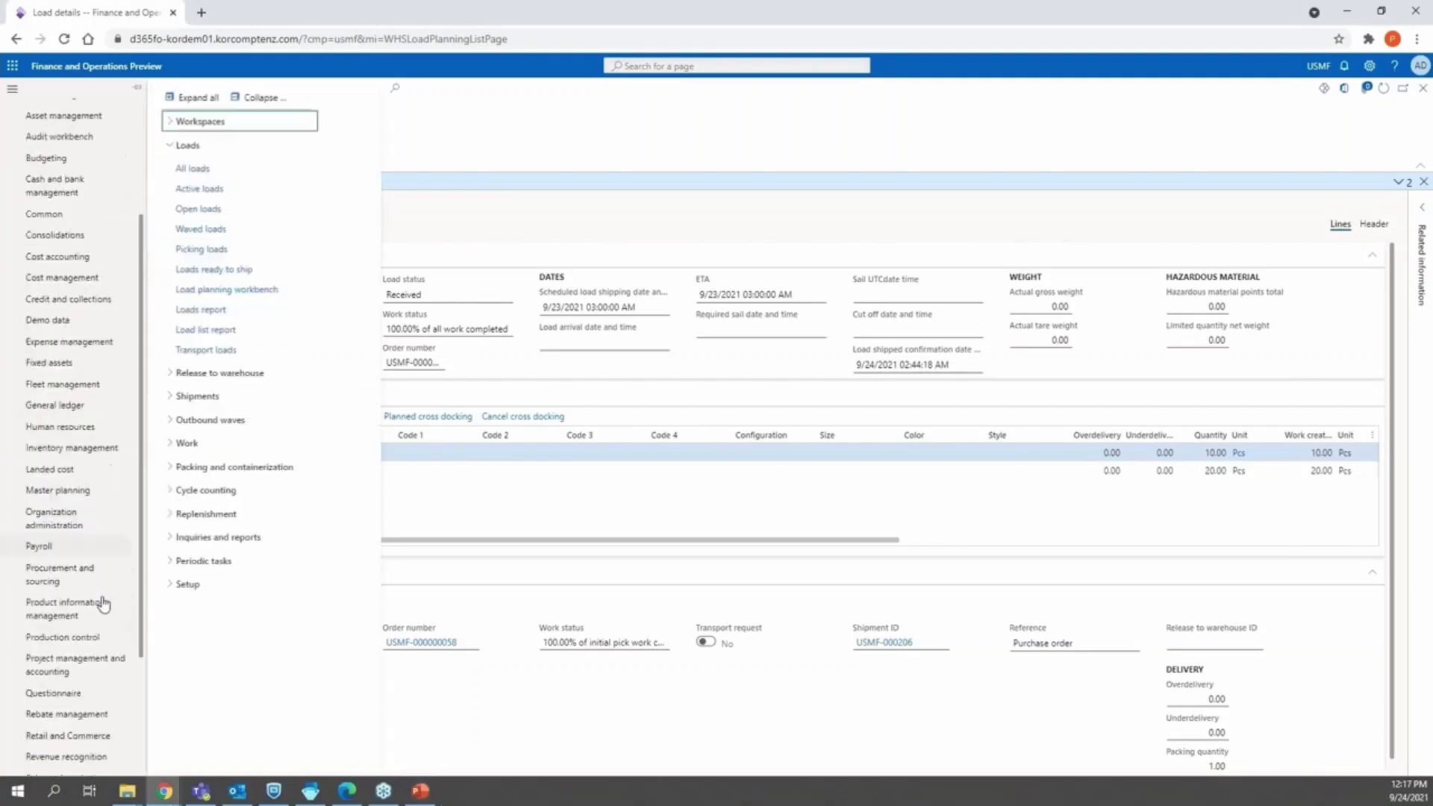
{"action": "scroll", "coordinate": [75, 313], "scroll_direction": "up", "scroll_amount": 5}
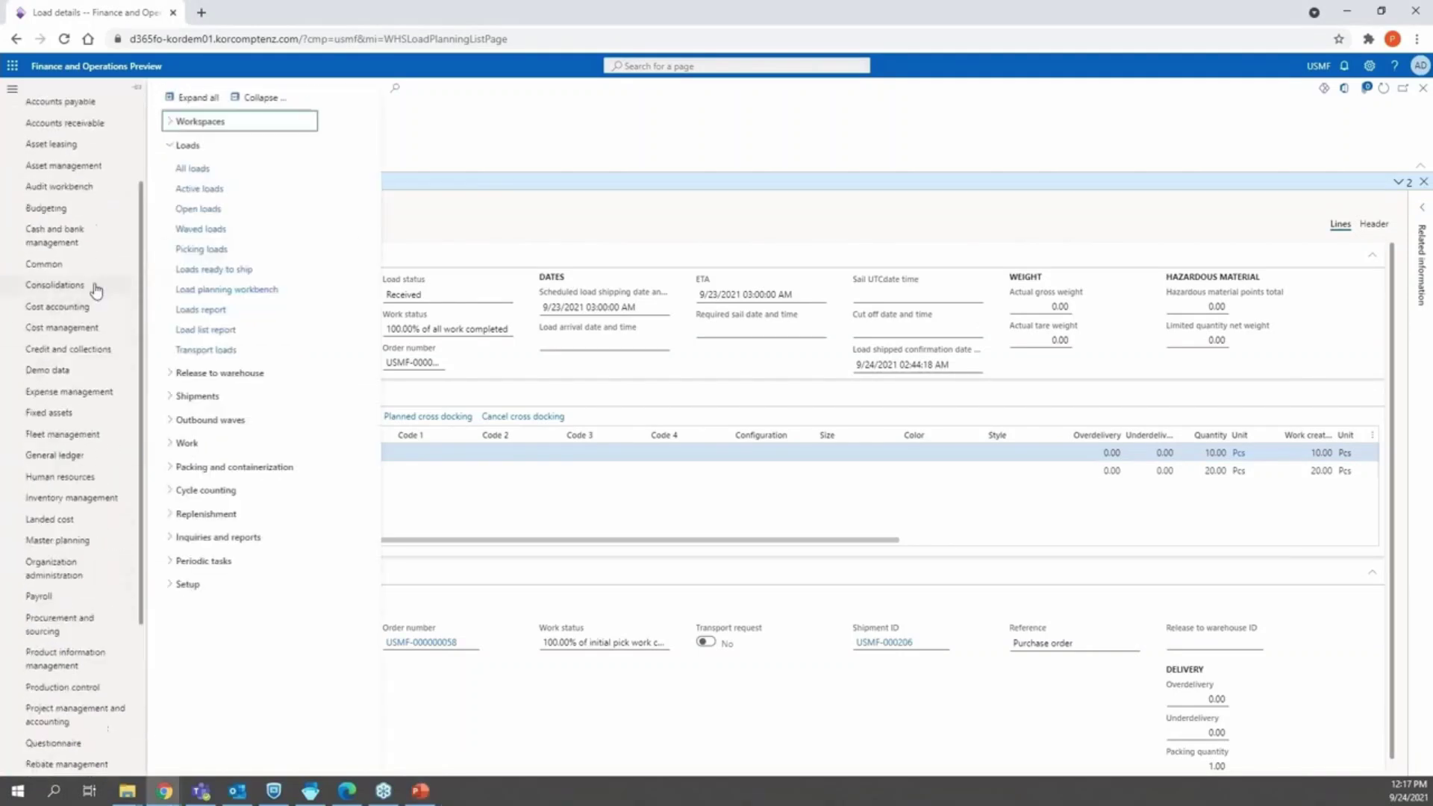
{"action": "scroll", "coordinate": [94, 403], "scroll_direction": "down", "scroll_amount": 2}
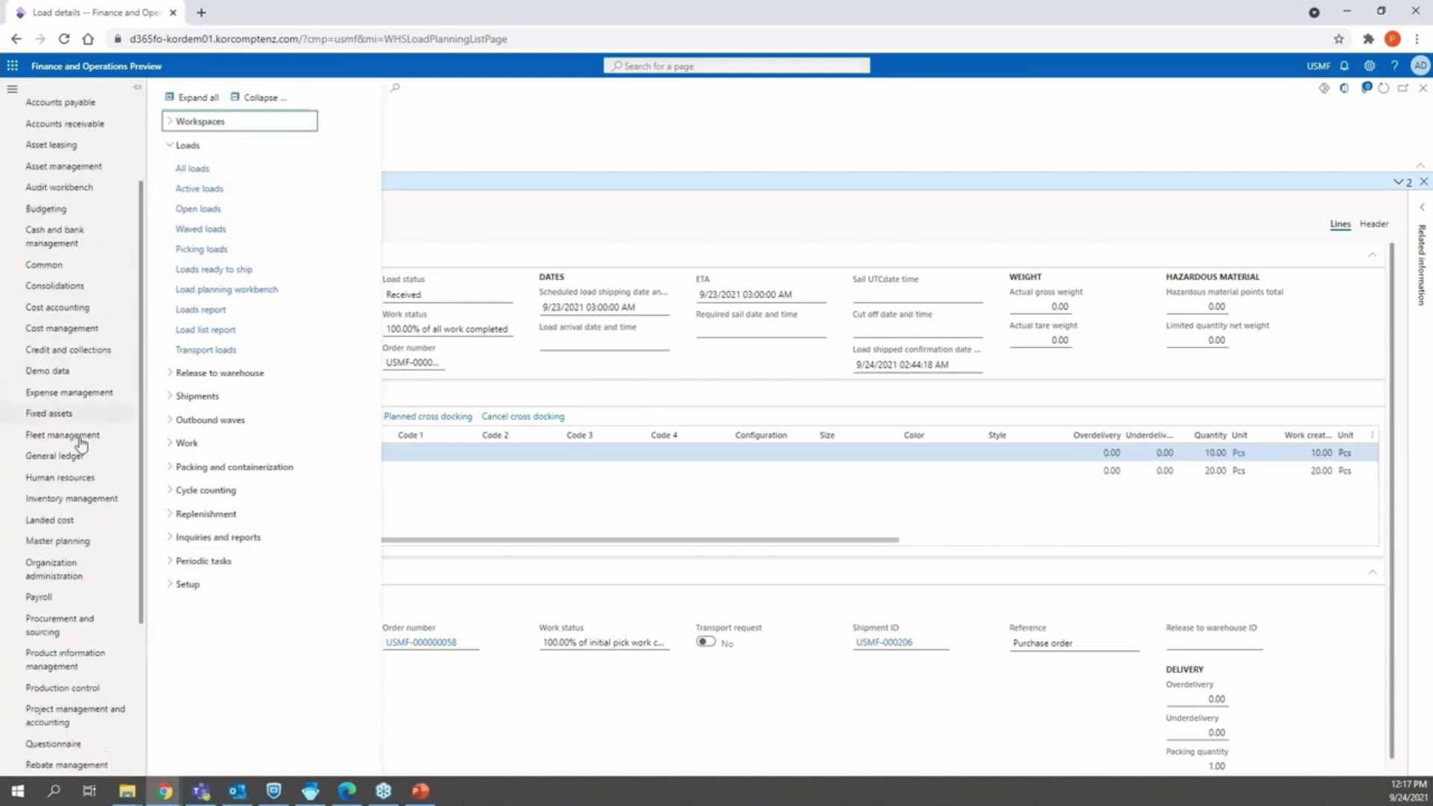
{"action": "left_click", "coordinate": [80, 627]}
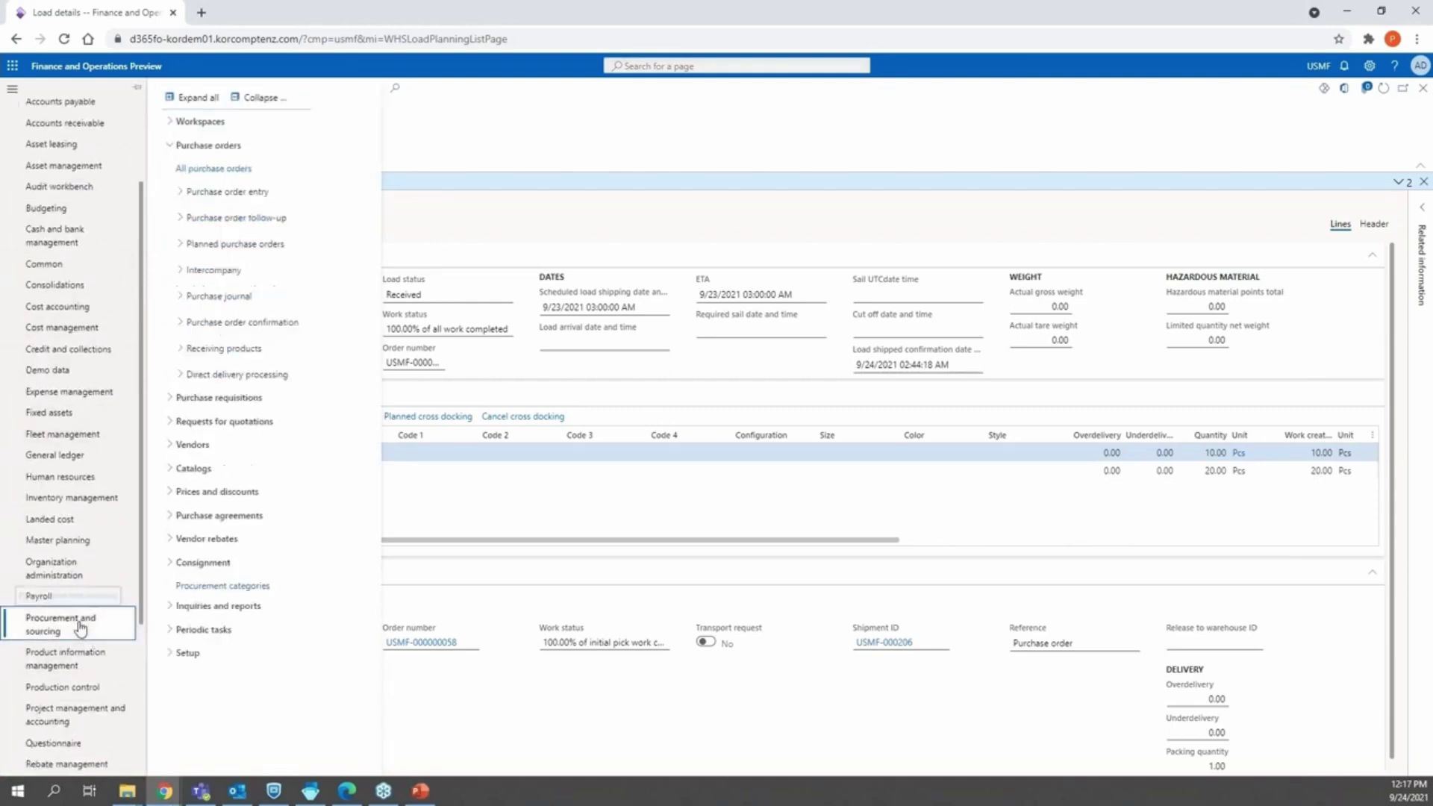
{"action": "left_click", "coordinate": [239, 169]}
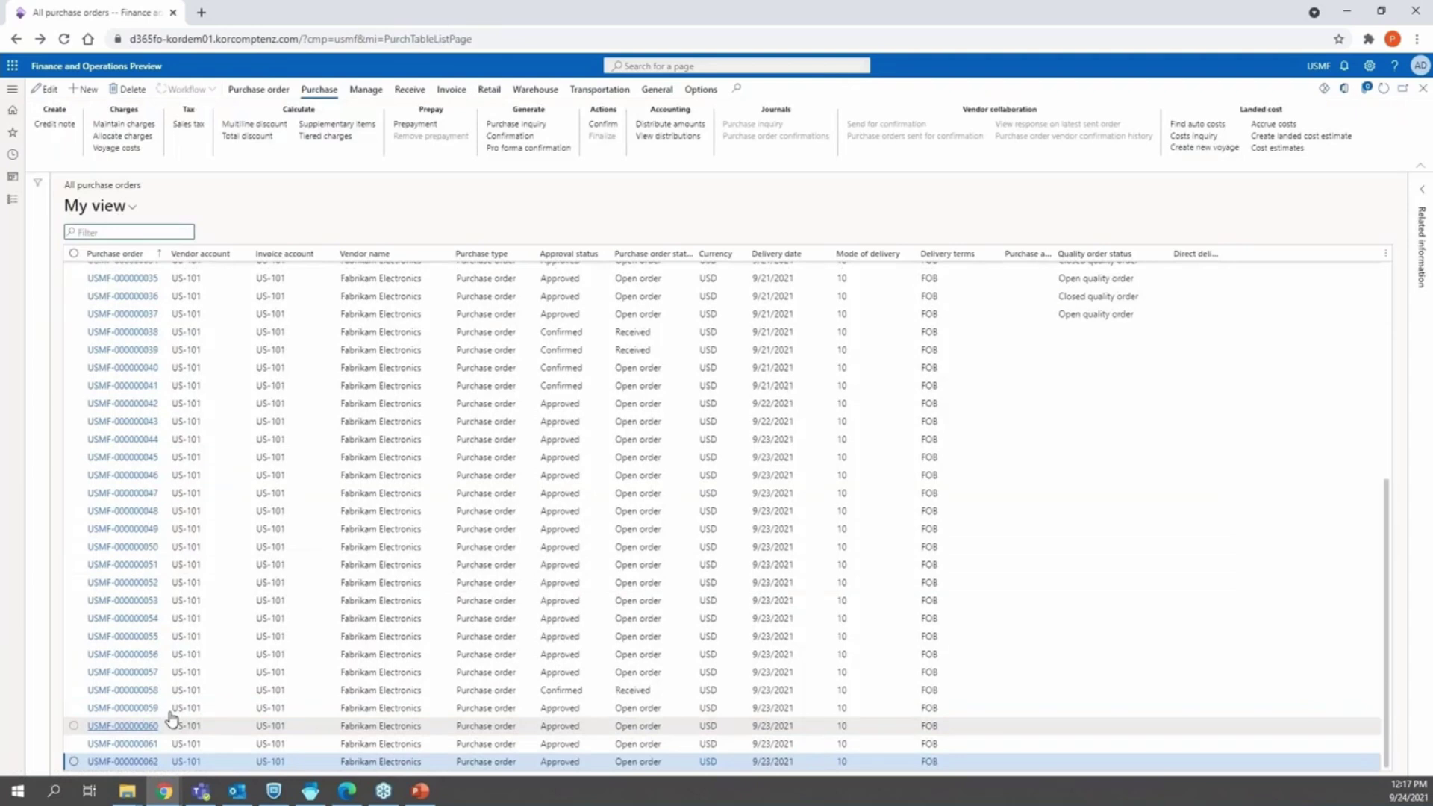
{"action": "left_click", "coordinate": [144, 748]}
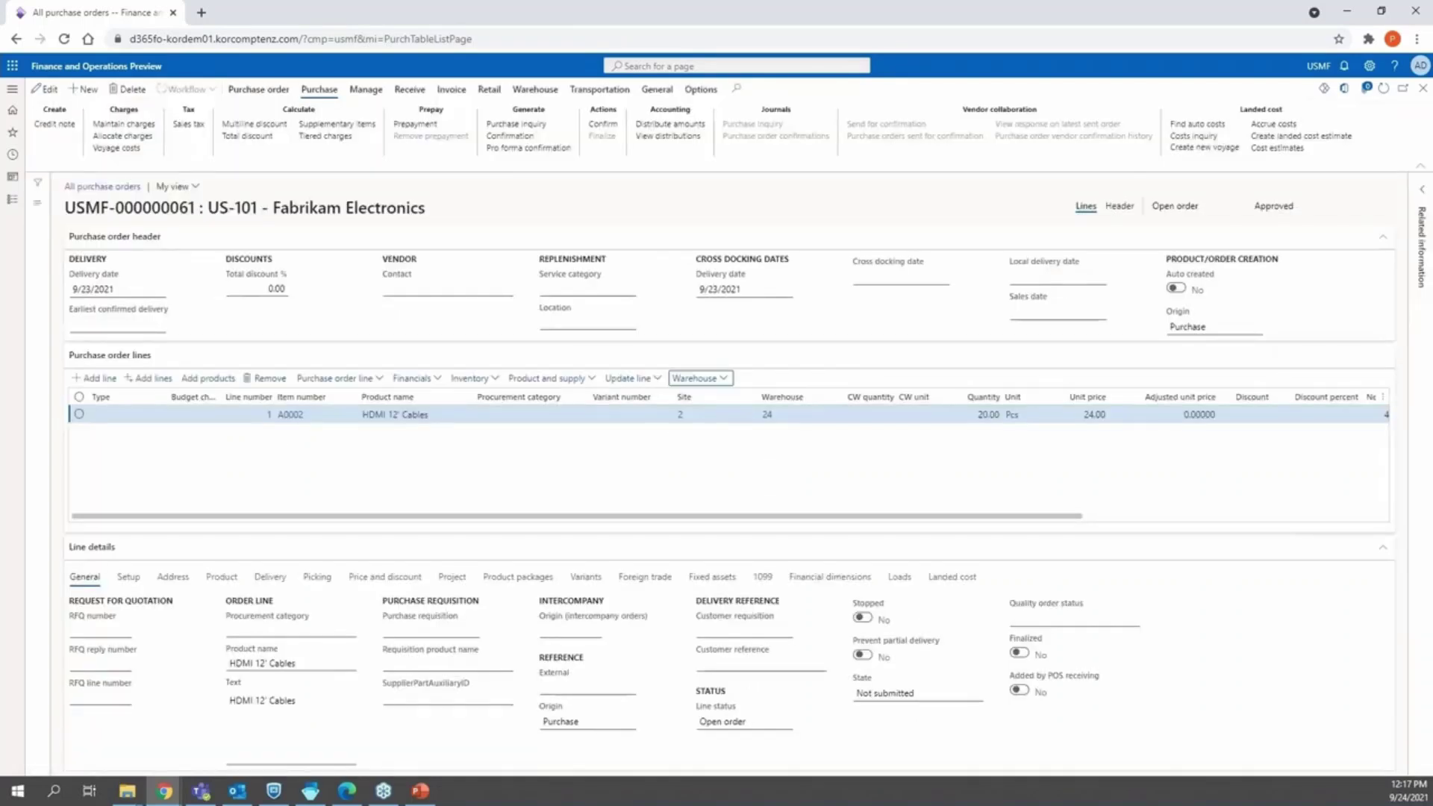
{"action": "left_click", "coordinate": [598, 126]}
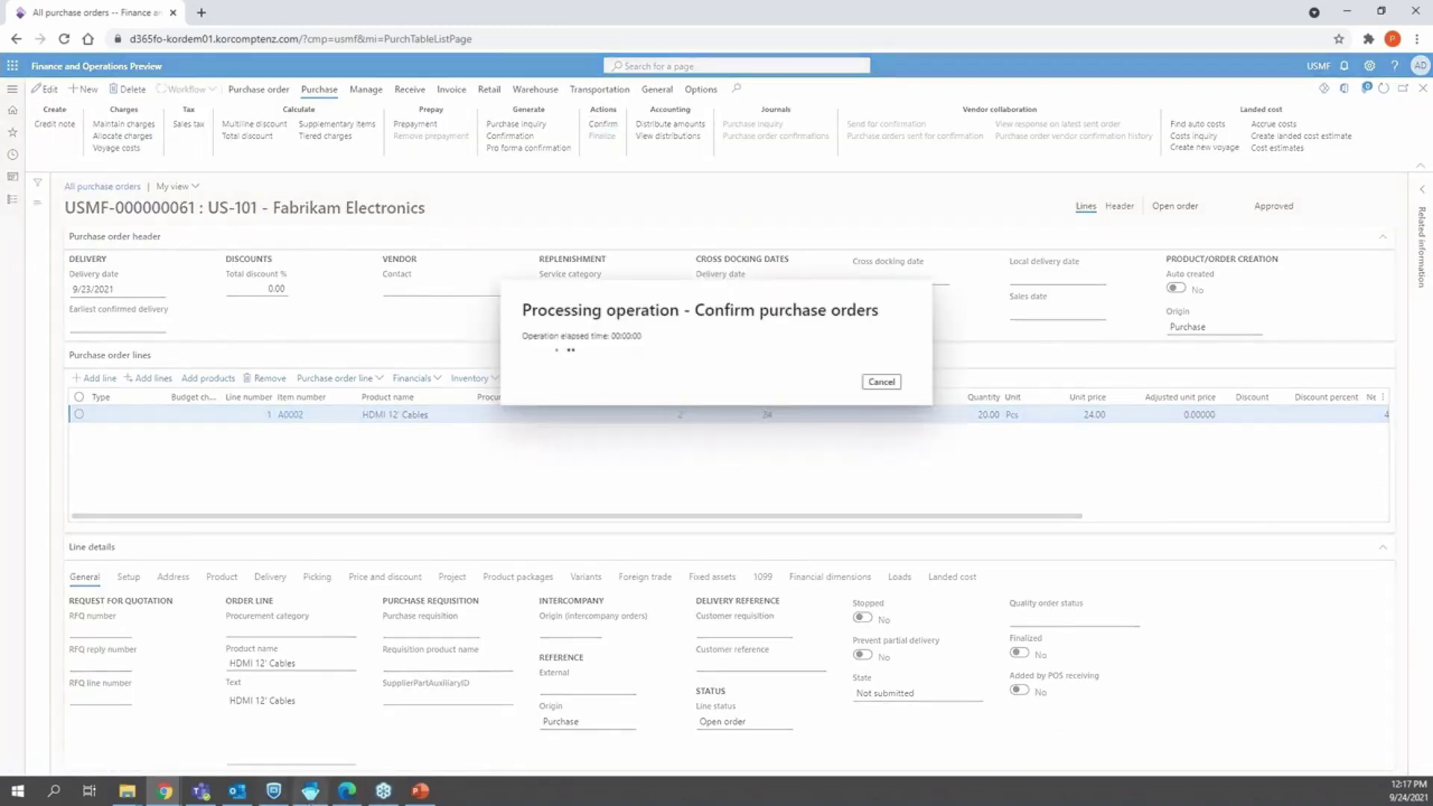
Step: Switch to the Warehouse Management app, leave the Open PO Work list and start Purchase Receive from the Inbound options
{"action": "key", "text": "alt+Tab"}
{"action": "key", "text": "alt+Tab"}
{"action": "key", "text": "alt+Tab"}
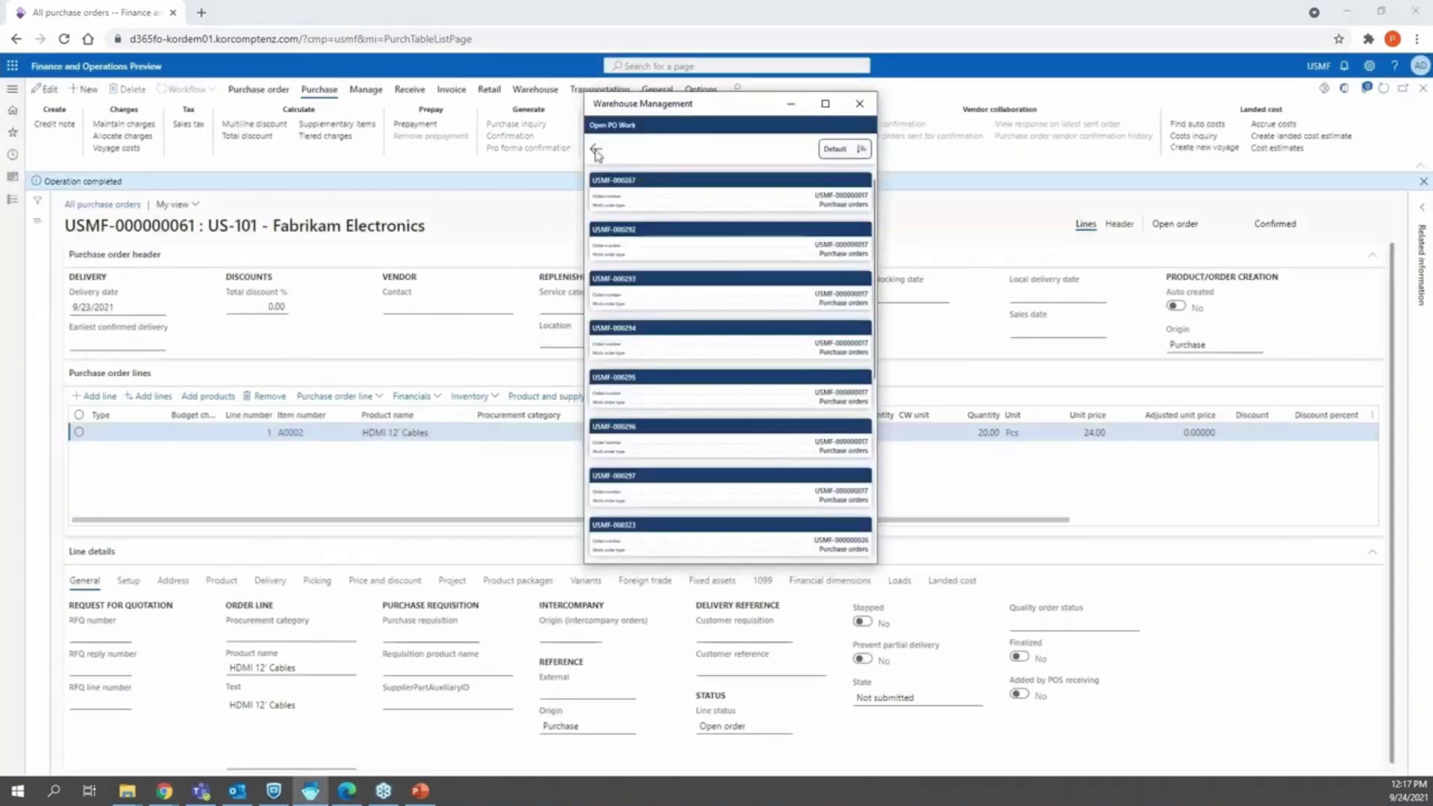
{"action": "left_click", "coordinate": [844, 148]}
{"action": "left_click", "coordinate": [641, 490]}
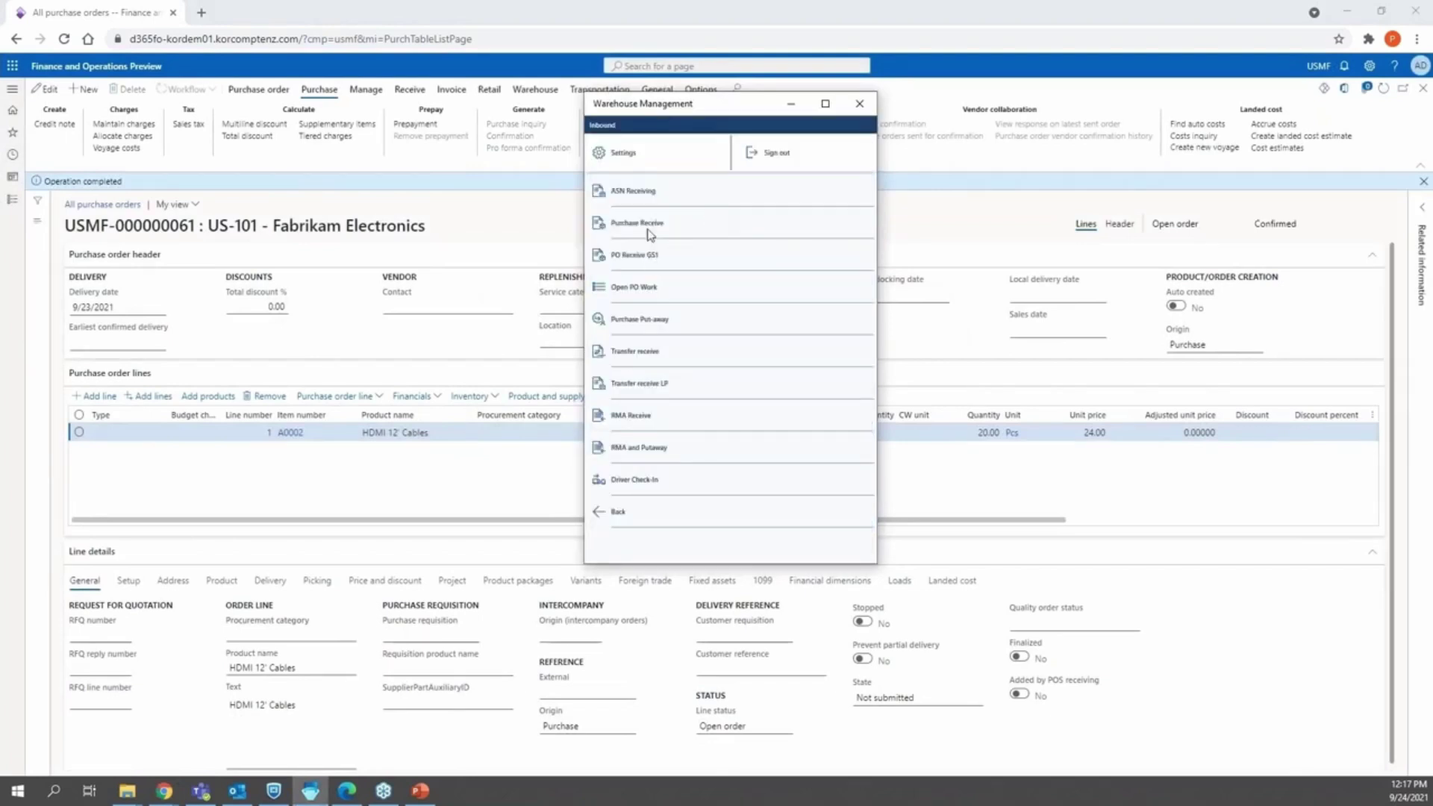
{"action": "left_click", "coordinate": [649, 229]}
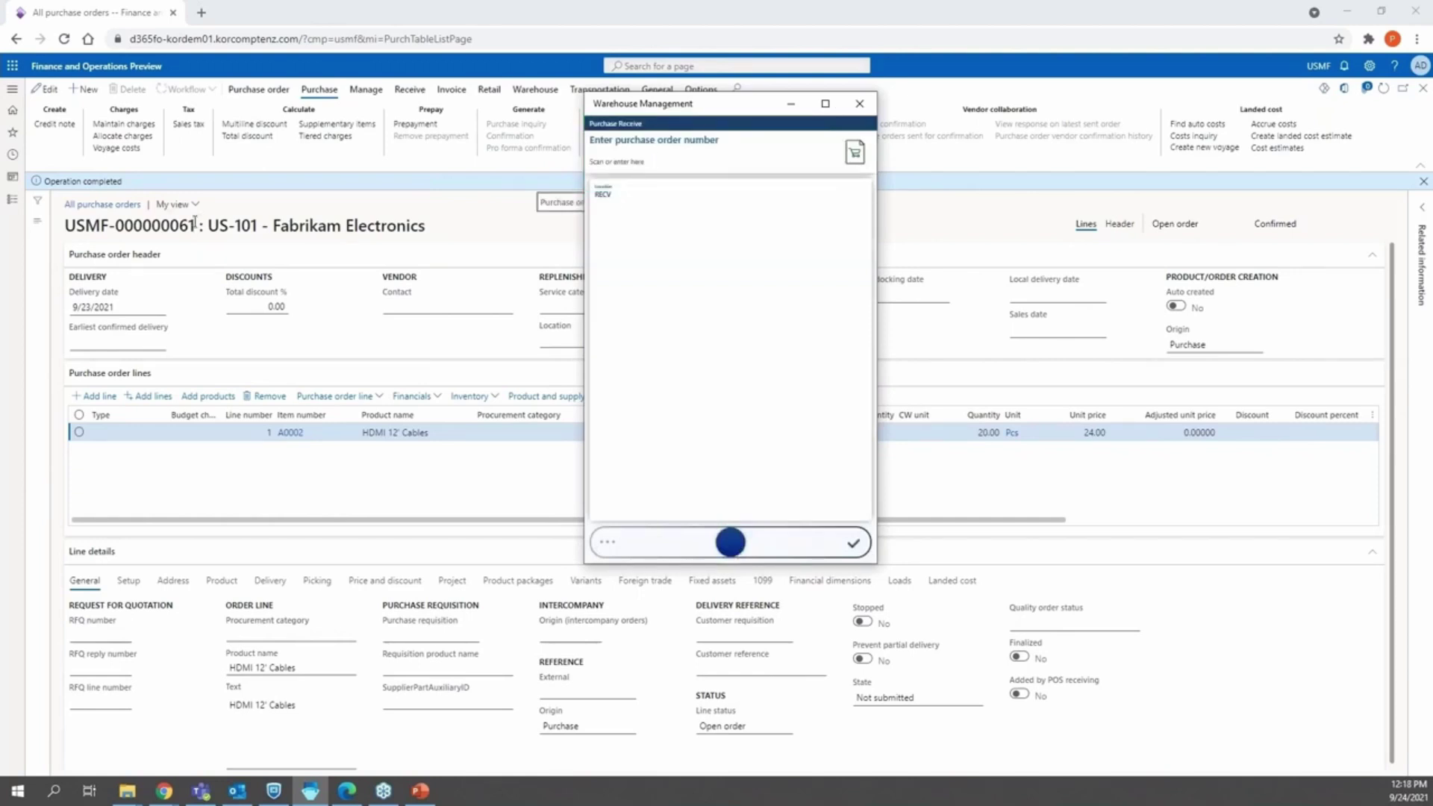
Step: Copy the open purchase order's number from its page title and submit it in Purchase Receive
{"action": "left_click_drag", "start_coordinate": [194, 224], "coordinate": [64, 226]}
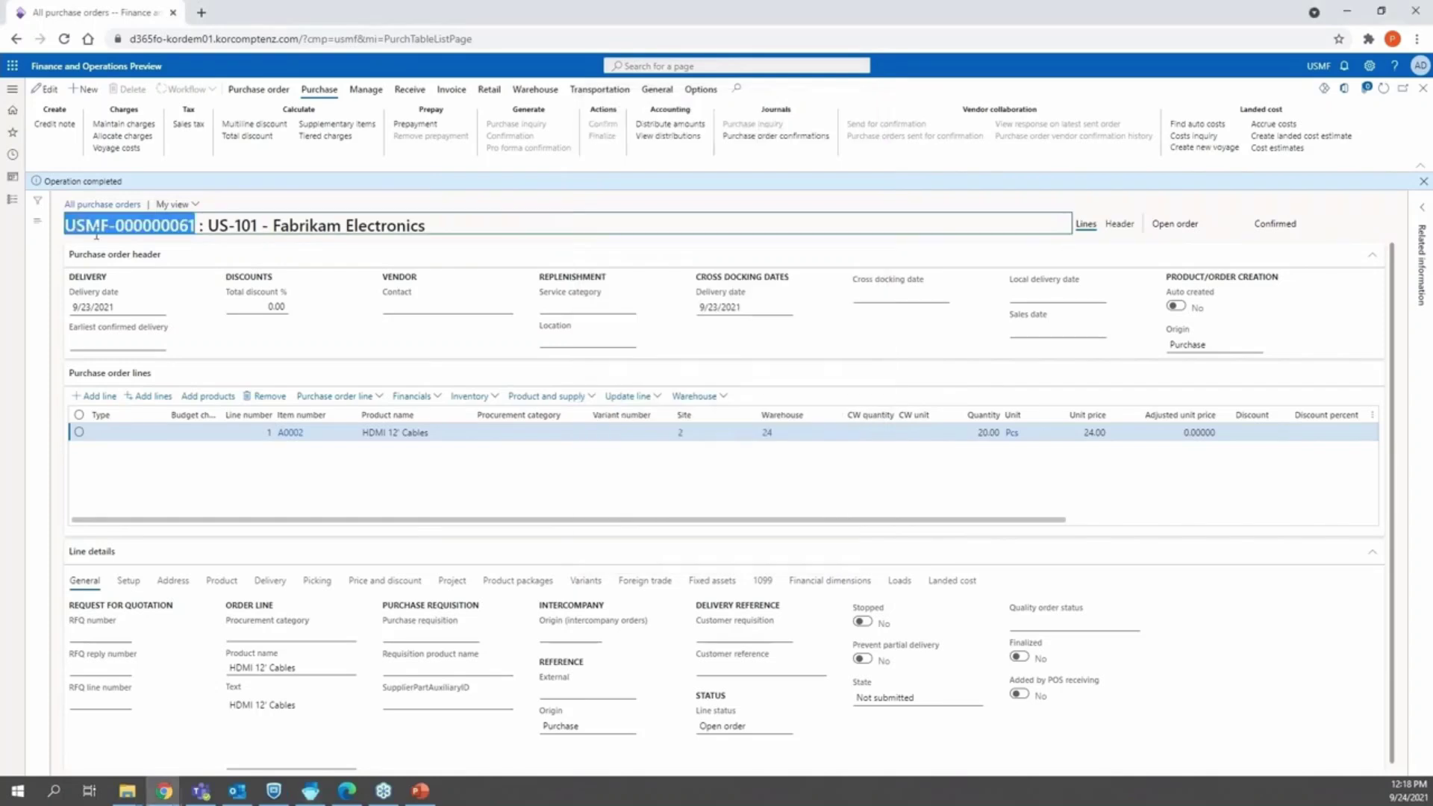
{"action": "key", "text": "ctrl+c"}
{"action": "key", "text": "alt+Tab"}
{"action": "key", "text": "ctrl+v"}
{"action": "key", "text": "Return"}
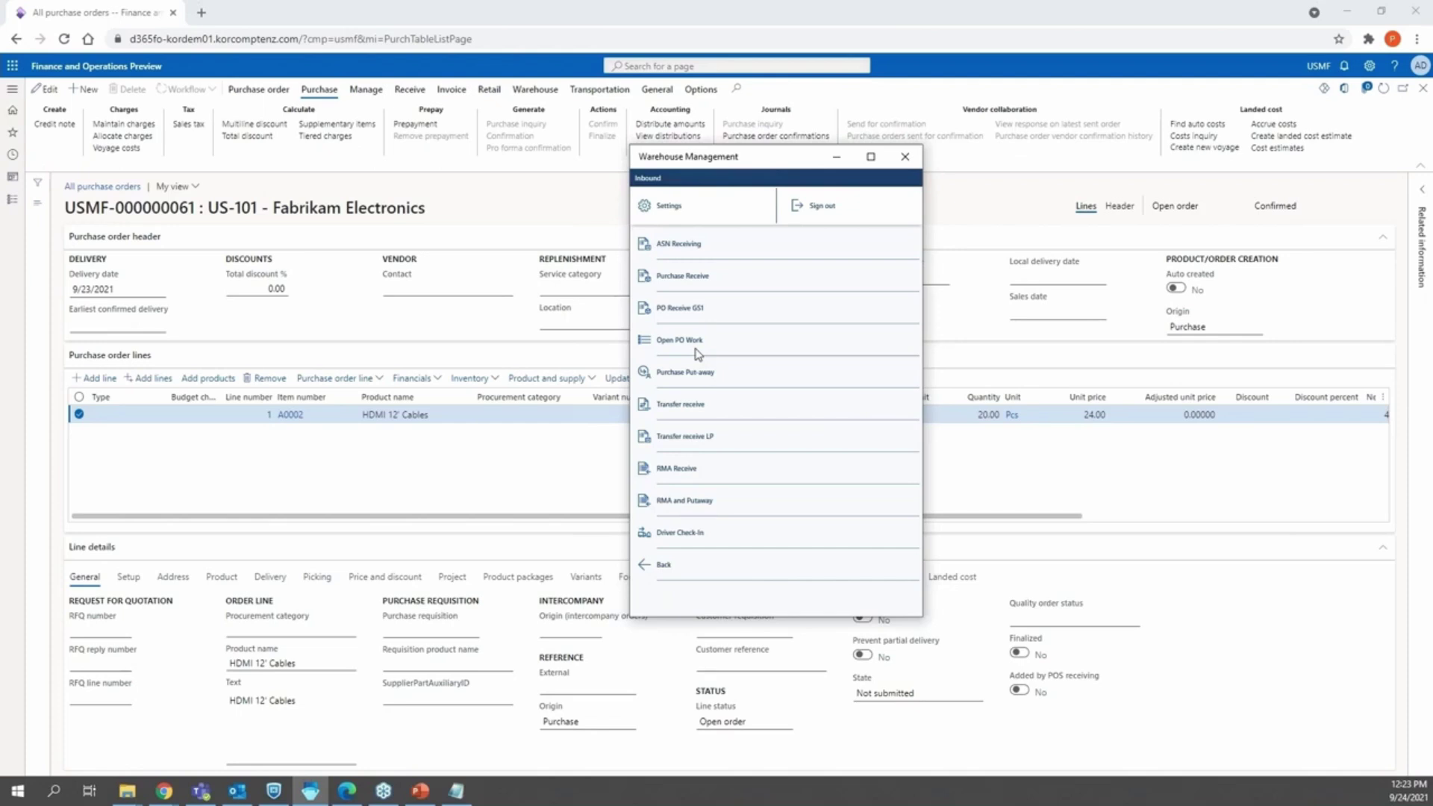
Step: Start PO Receive GS1 in the warehouse app, reconnecting to the server to reach it
{"action": "left_click", "coordinate": [694, 321]}
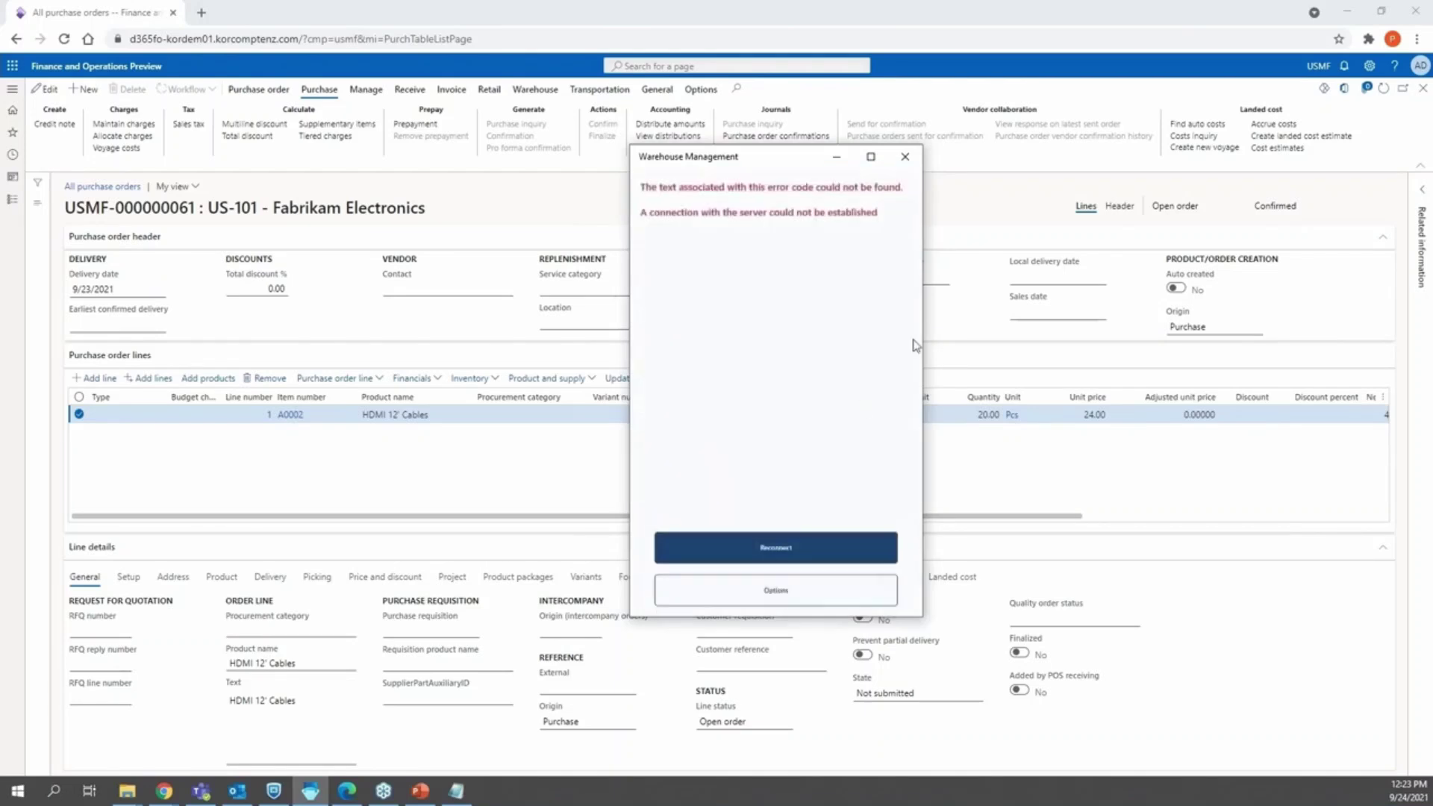
{"action": "left_click", "coordinate": [674, 547]}
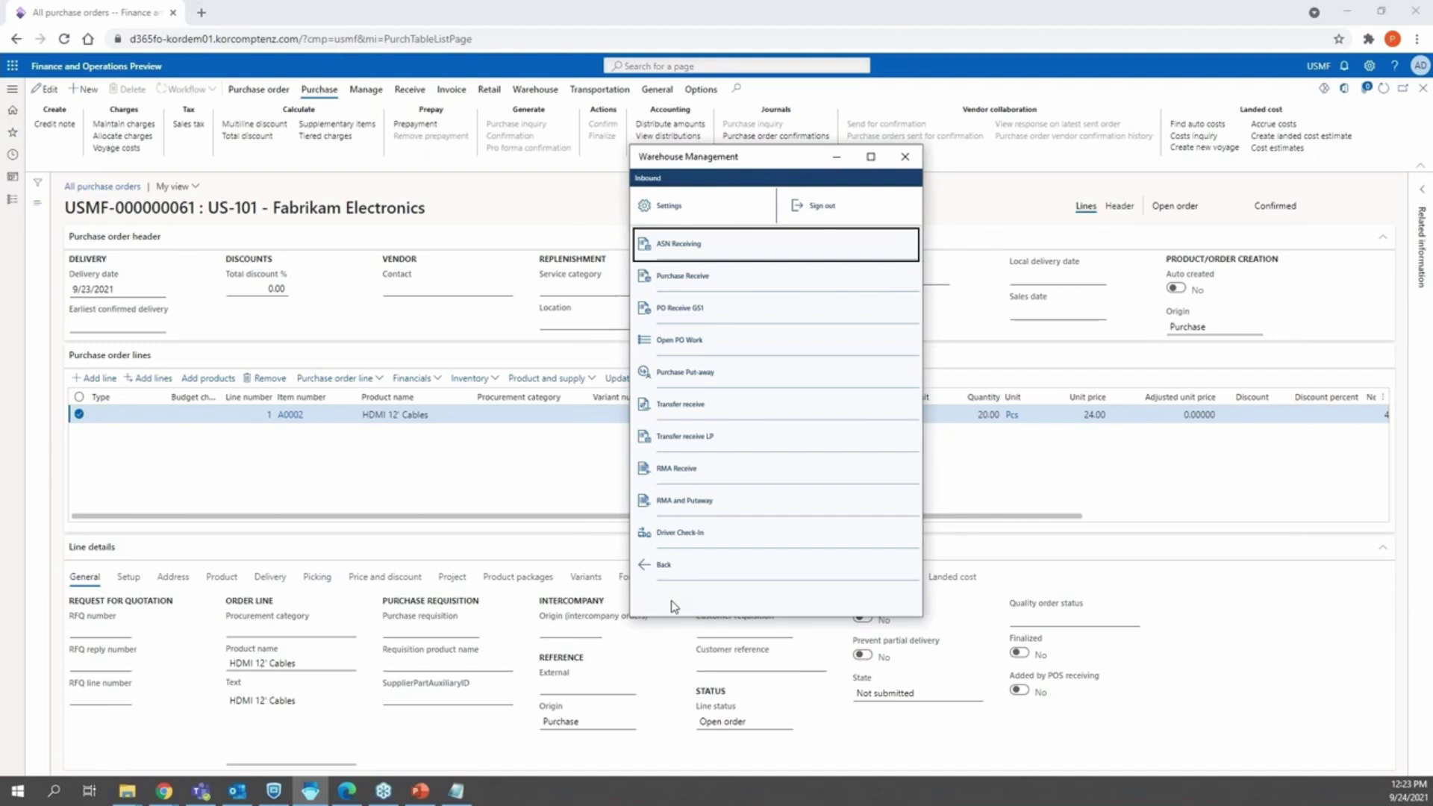
{"action": "left_click", "coordinate": [690, 310]}
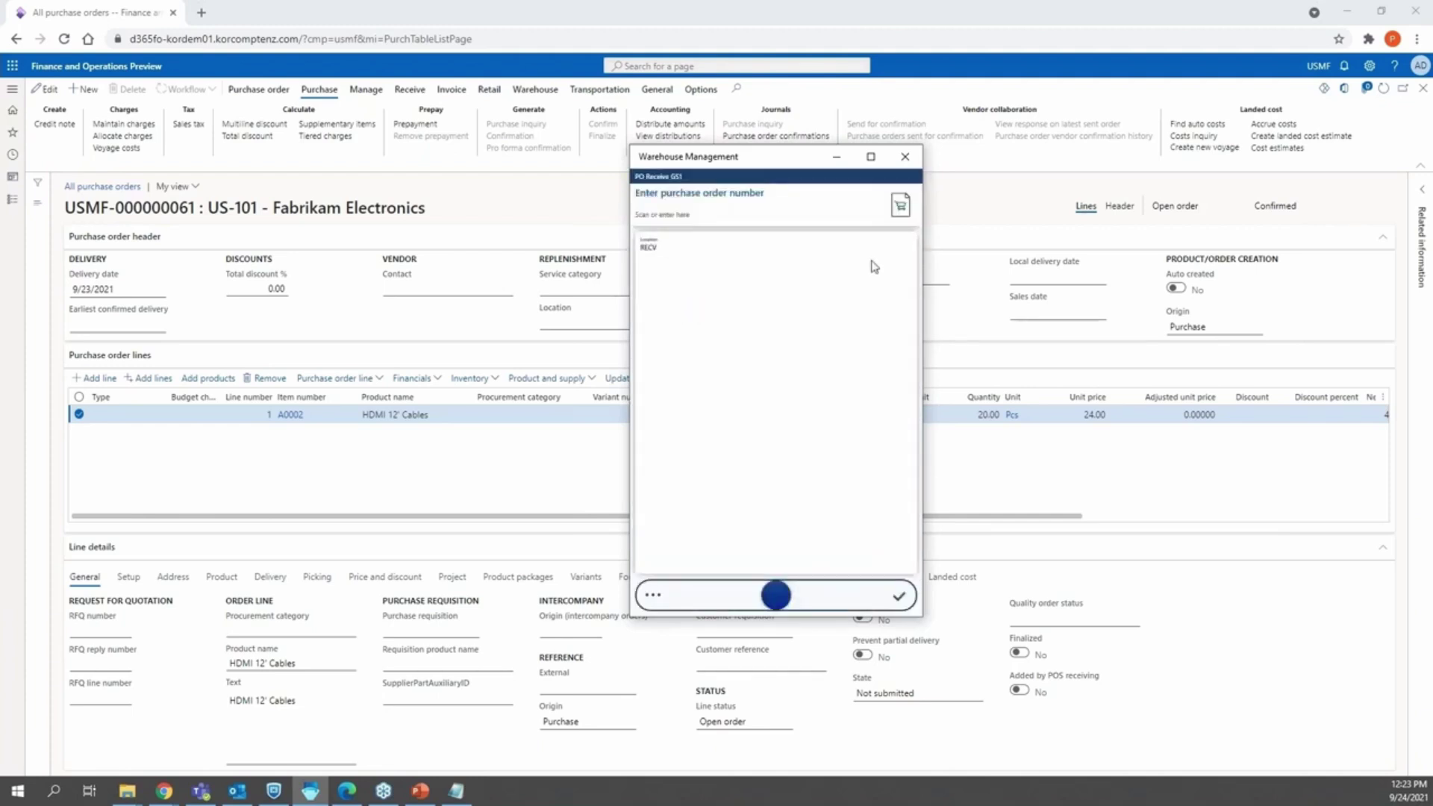
Step: Copy the purchase order number from the order page title and submit it in PO Receive GS1
{"action": "left_click", "coordinate": [801, 211]}
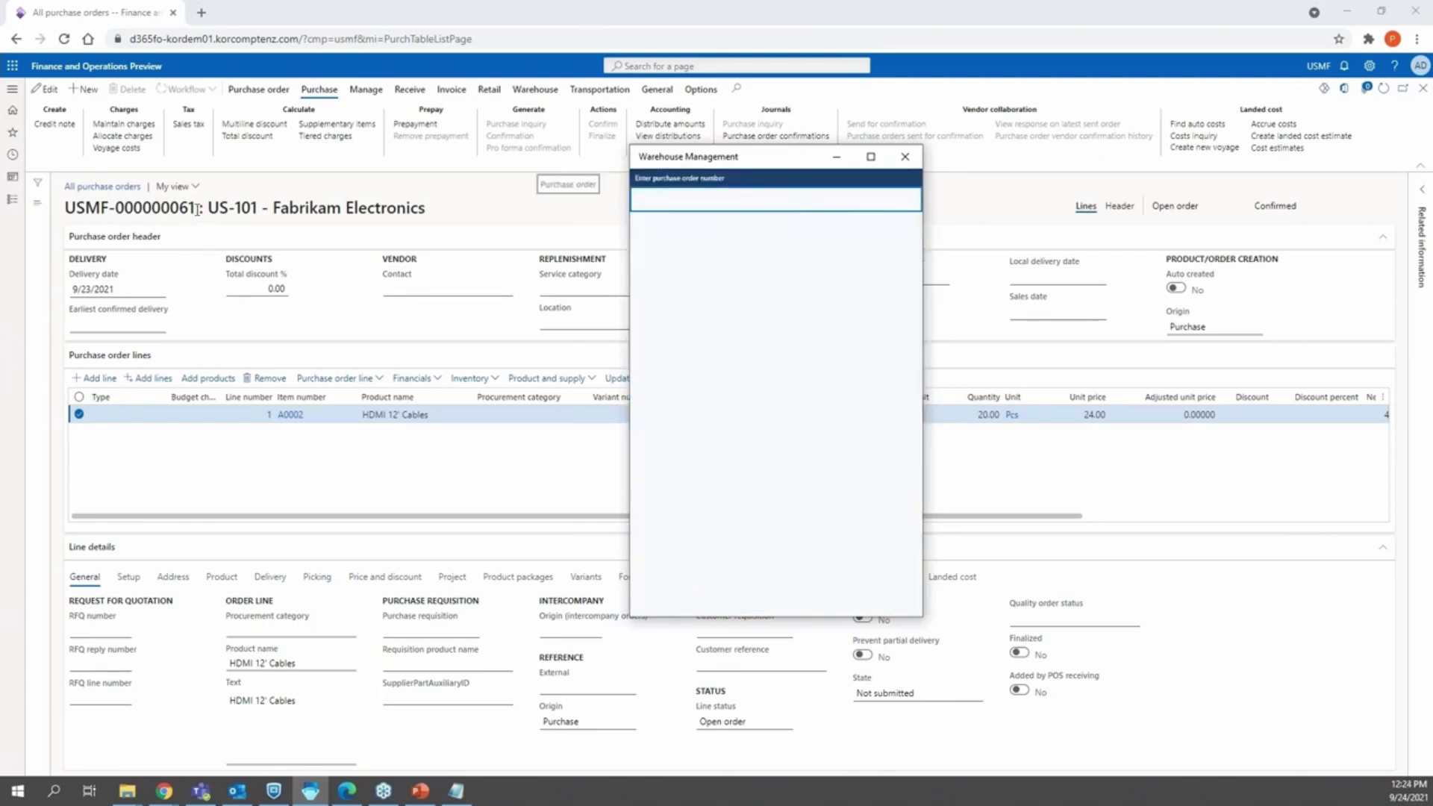
{"action": "left_click_drag", "start_coordinate": [197, 210], "coordinate": [65, 208]}
{"action": "key", "text": "ctrl+c"}
{"action": "key", "text": "alt+Tab"}
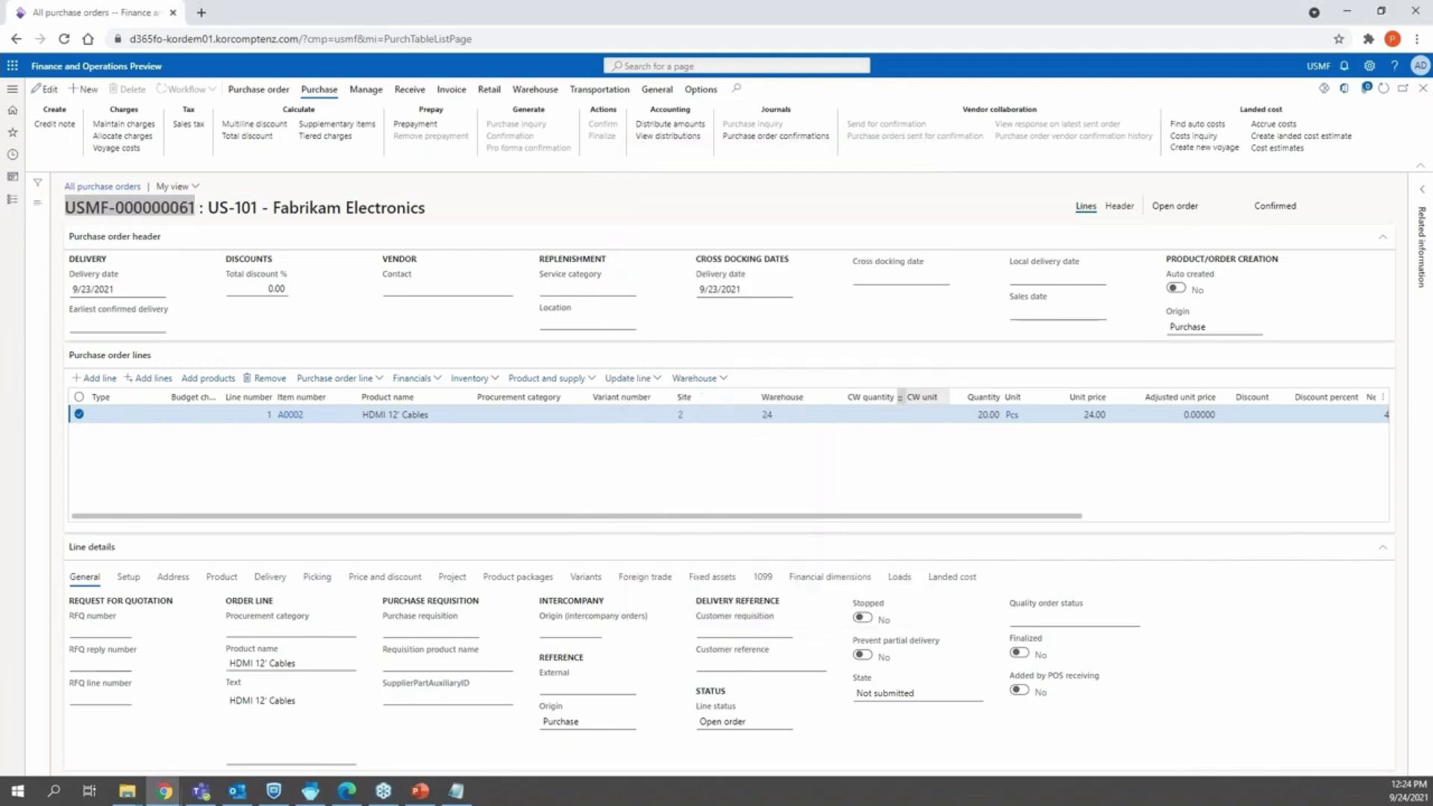
{"action": "key", "text": "ctrl+v"}
{"action": "key", "text": "Return"}
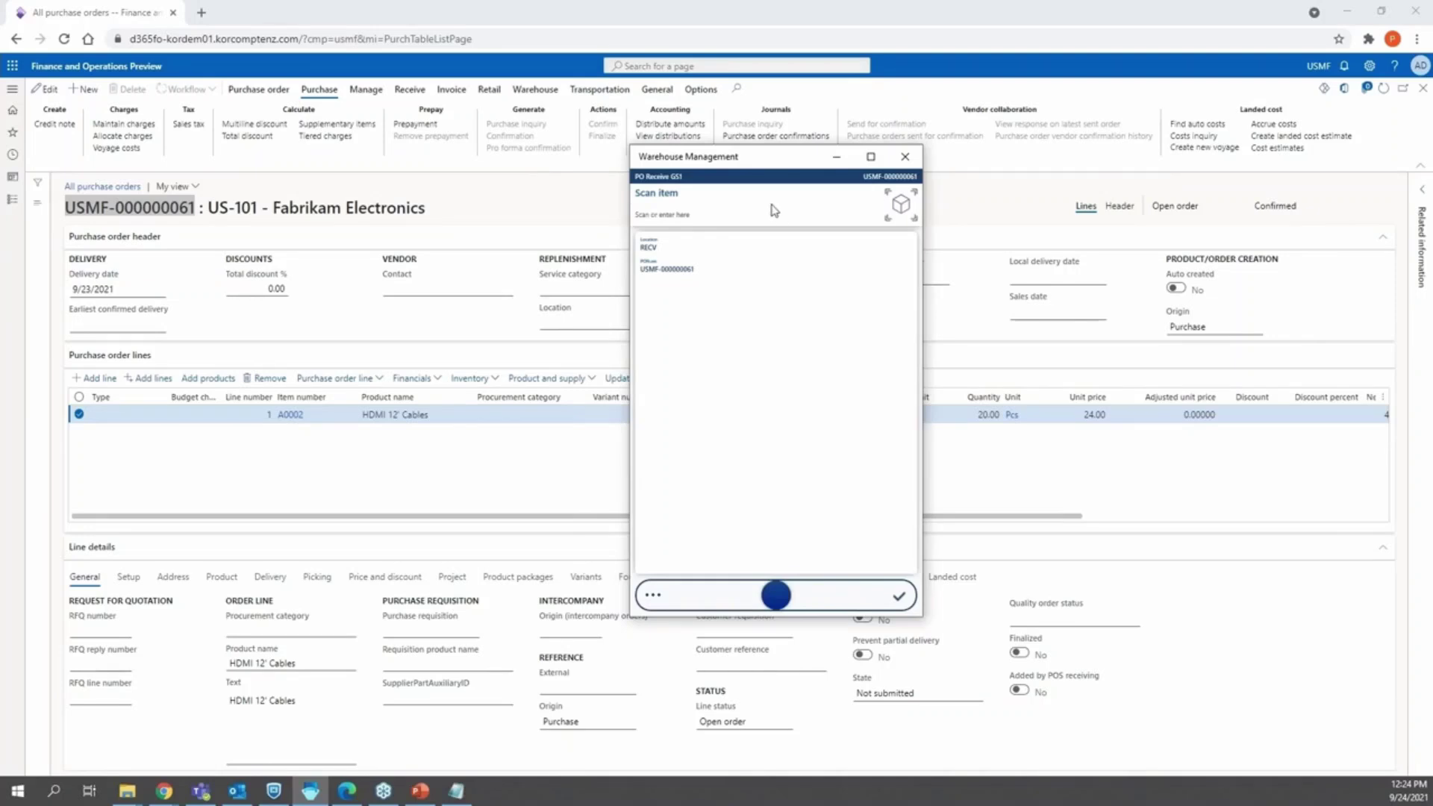
{"action": "left_click", "coordinate": [772, 224]}
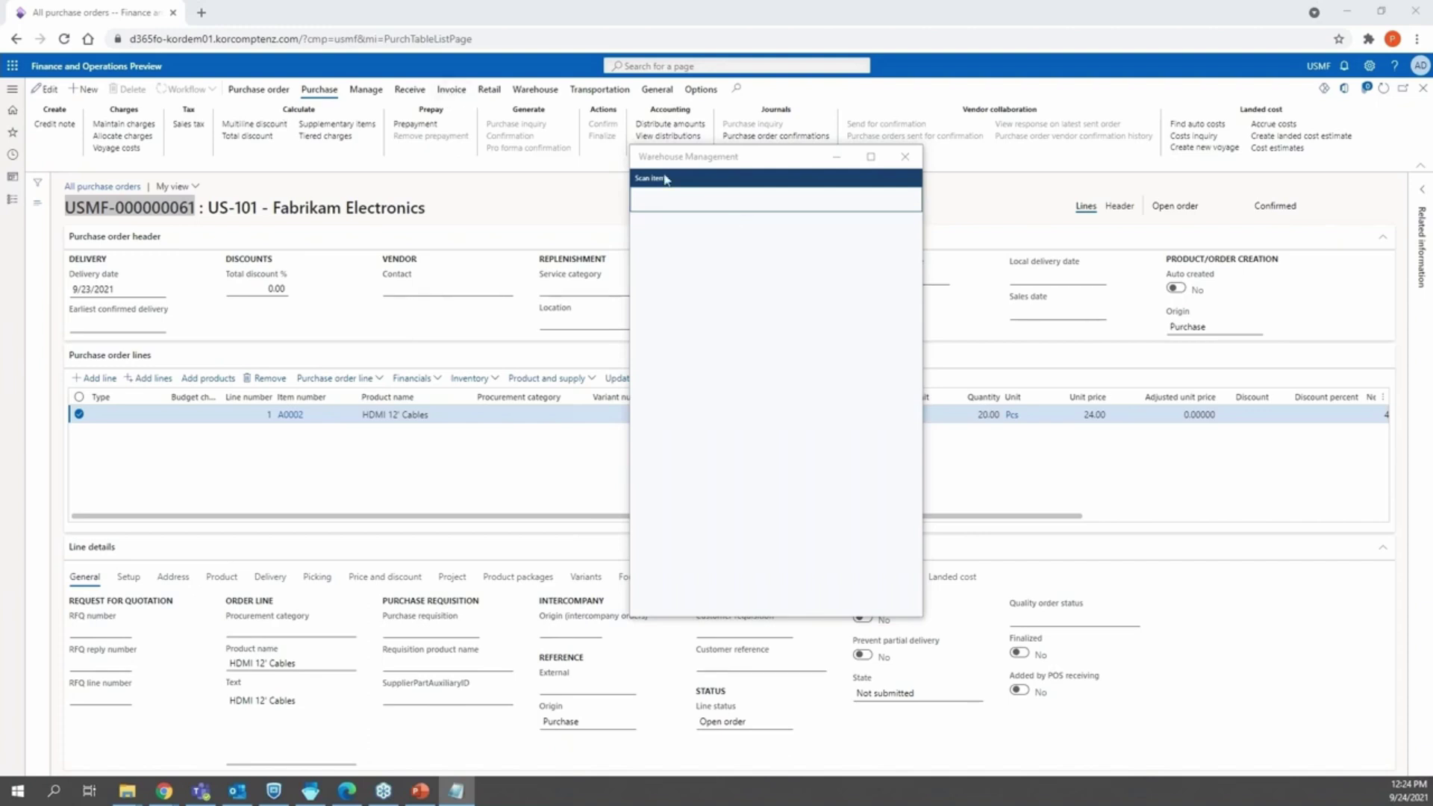
{"action": "left_click", "coordinate": [679, 205]}
{"action": "type", "text": "11C0100000000012346~1002022~3020"}
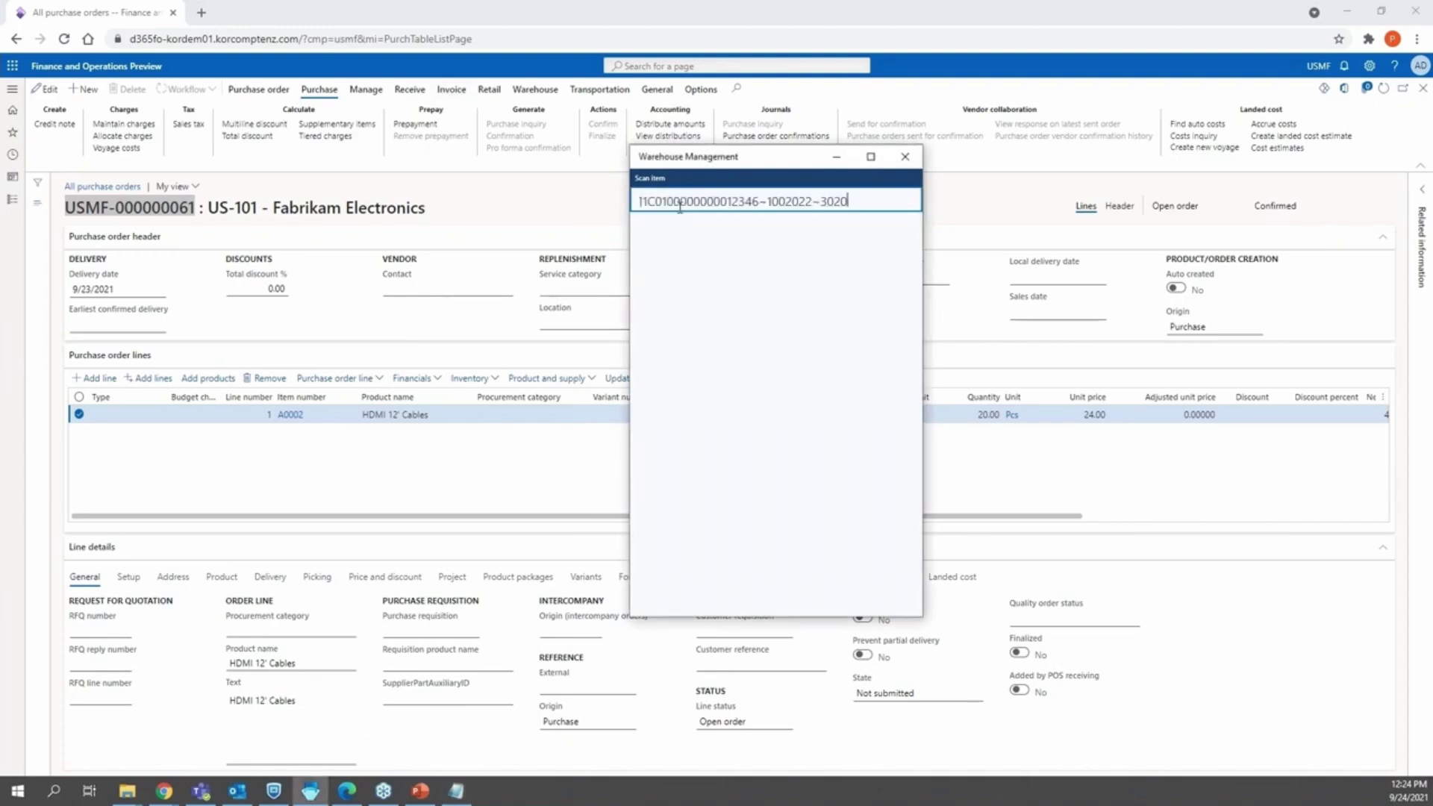
{"action": "left_click_drag", "start_coordinate": [655, 201], "coordinate": [639, 202]}
{"action": "left_click", "coordinate": [672, 202]}
{"action": "left_click_drag", "start_coordinate": [668, 201], "coordinate": [656, 201]}
{"action": "left_click_drag", "start_coordinate": [778, 202], "coordinate": [812, 201]}
{"action": "left_click", "coordinate": [866, 197]}
{"action": "key", "text": "Return"}
Step: Sign back in to the warehouse app by entering the user ID and the account password
{"action": "left_click", "coordinate": [759, 234]}
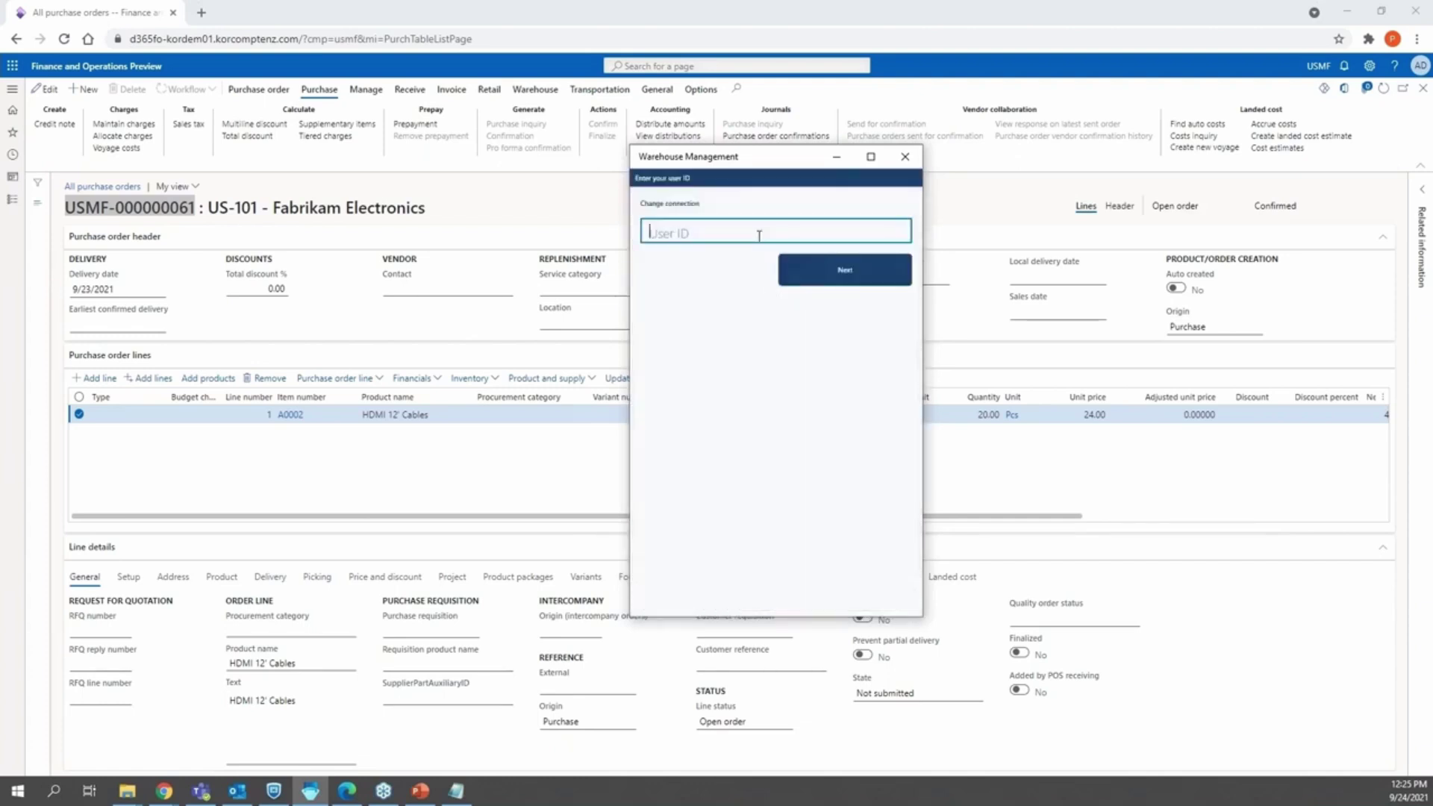
{"action": "type", "text": "24"}
{"action": "key", "text": "Return"}
{"action": "type", "text": "1"}
{"action": "key", "text": "Return"}
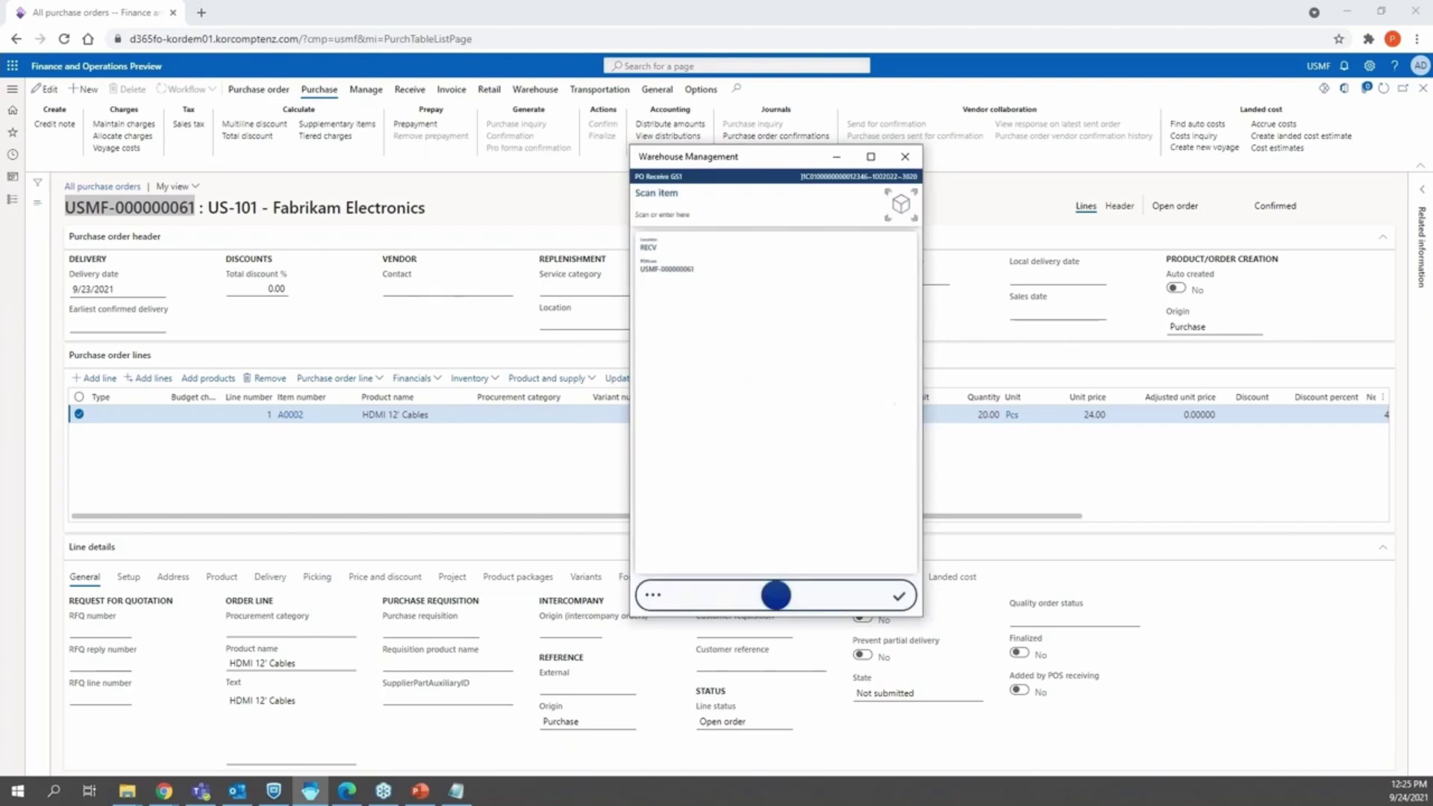
{"action": "left_click", "coordinate": [760, 217]}
{"action": "key", "text": "ctrl+v"}
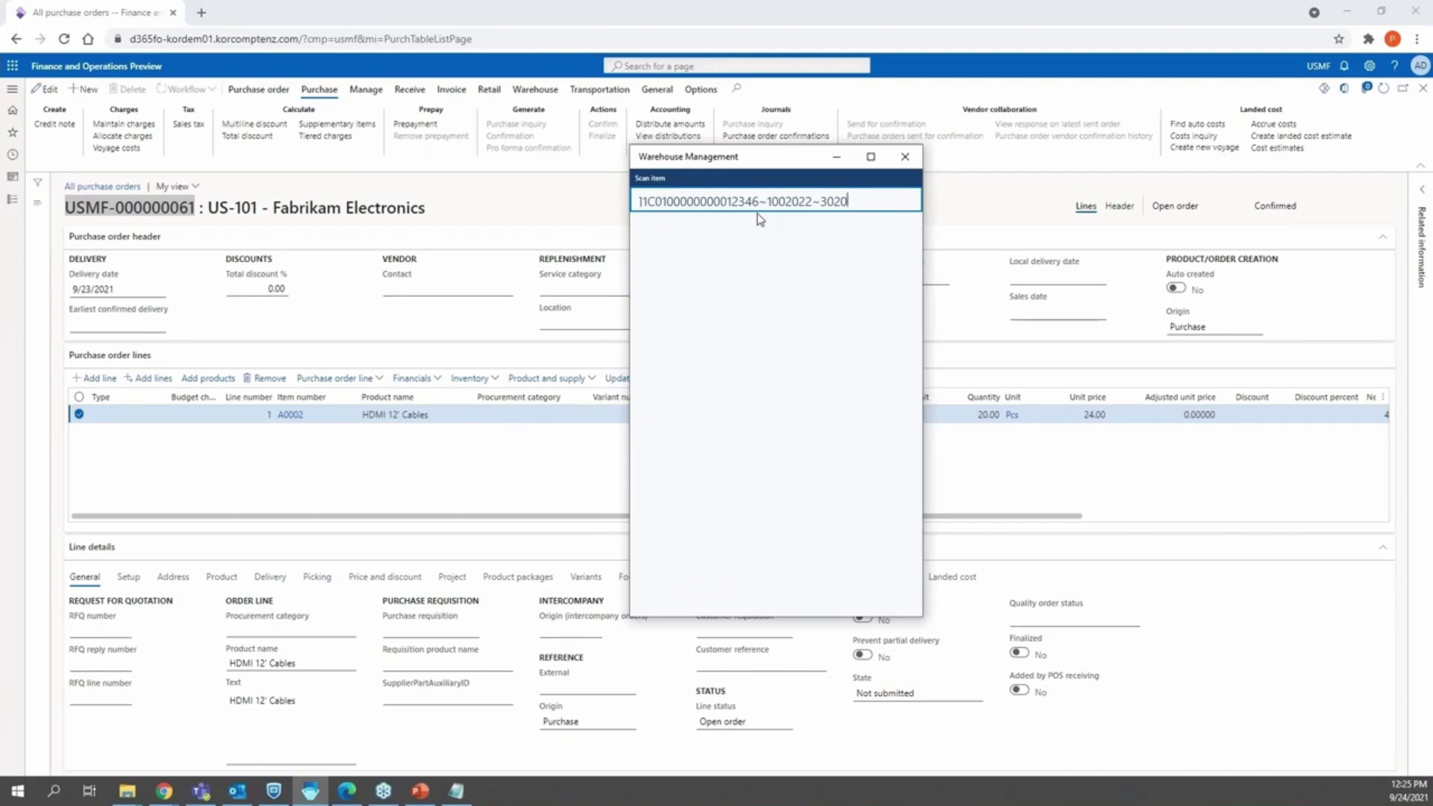
{"action": "key", "text": "Return"}
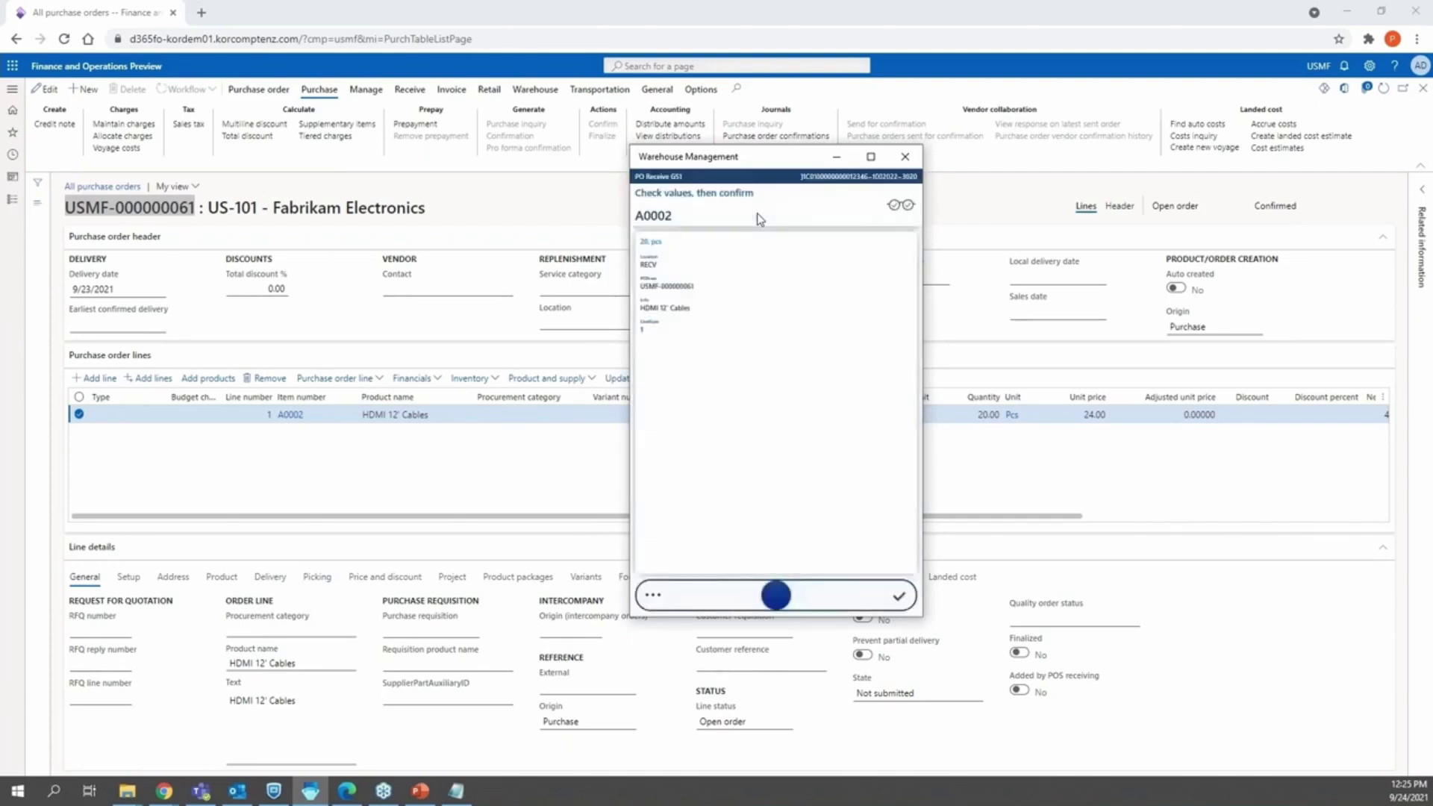
Step: Review the decoded receipt details for item A0002 and confirm receiving it
{"action": "left_click", "coordinate": [717, 294]}
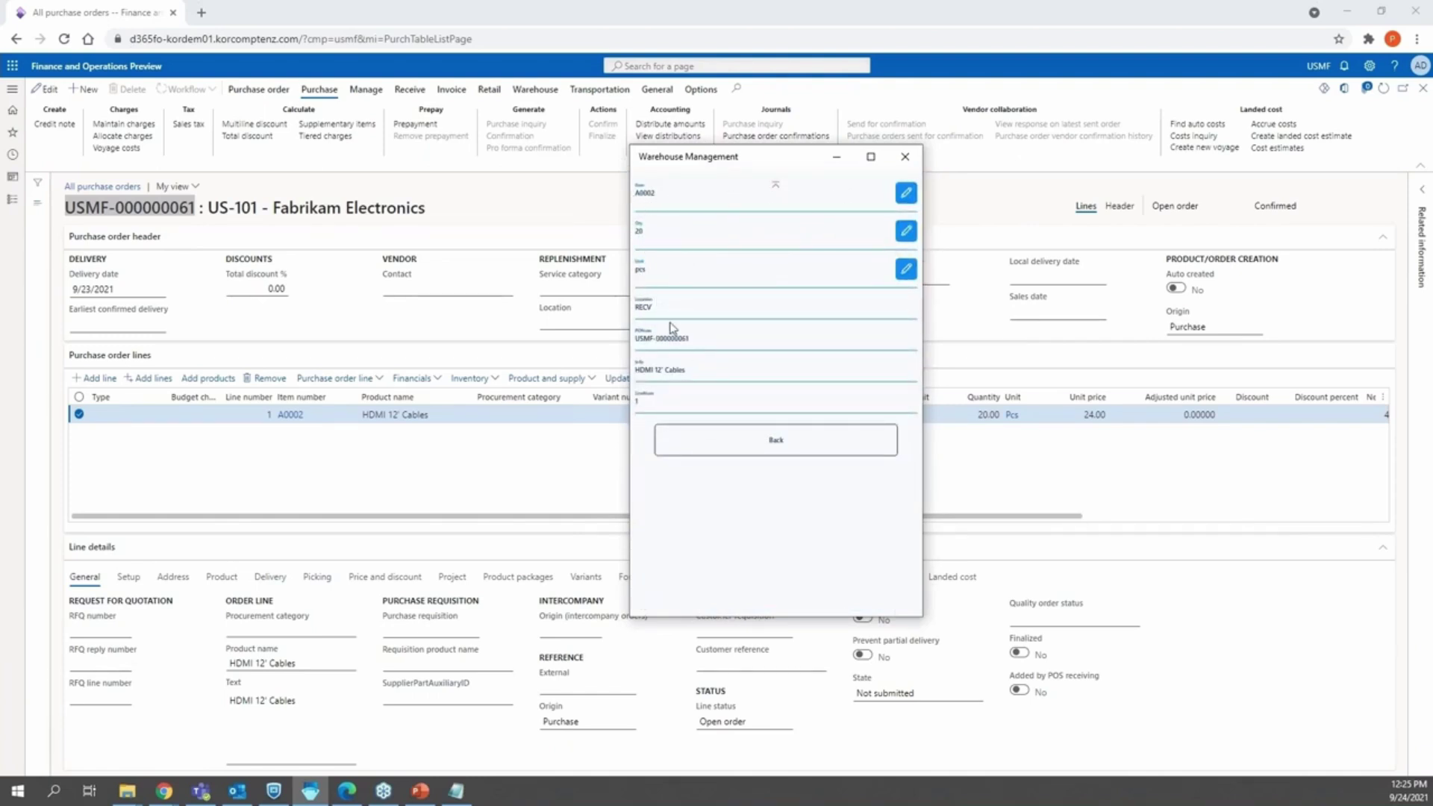
{"action": "left_click", "coordinate": [818, 451]}
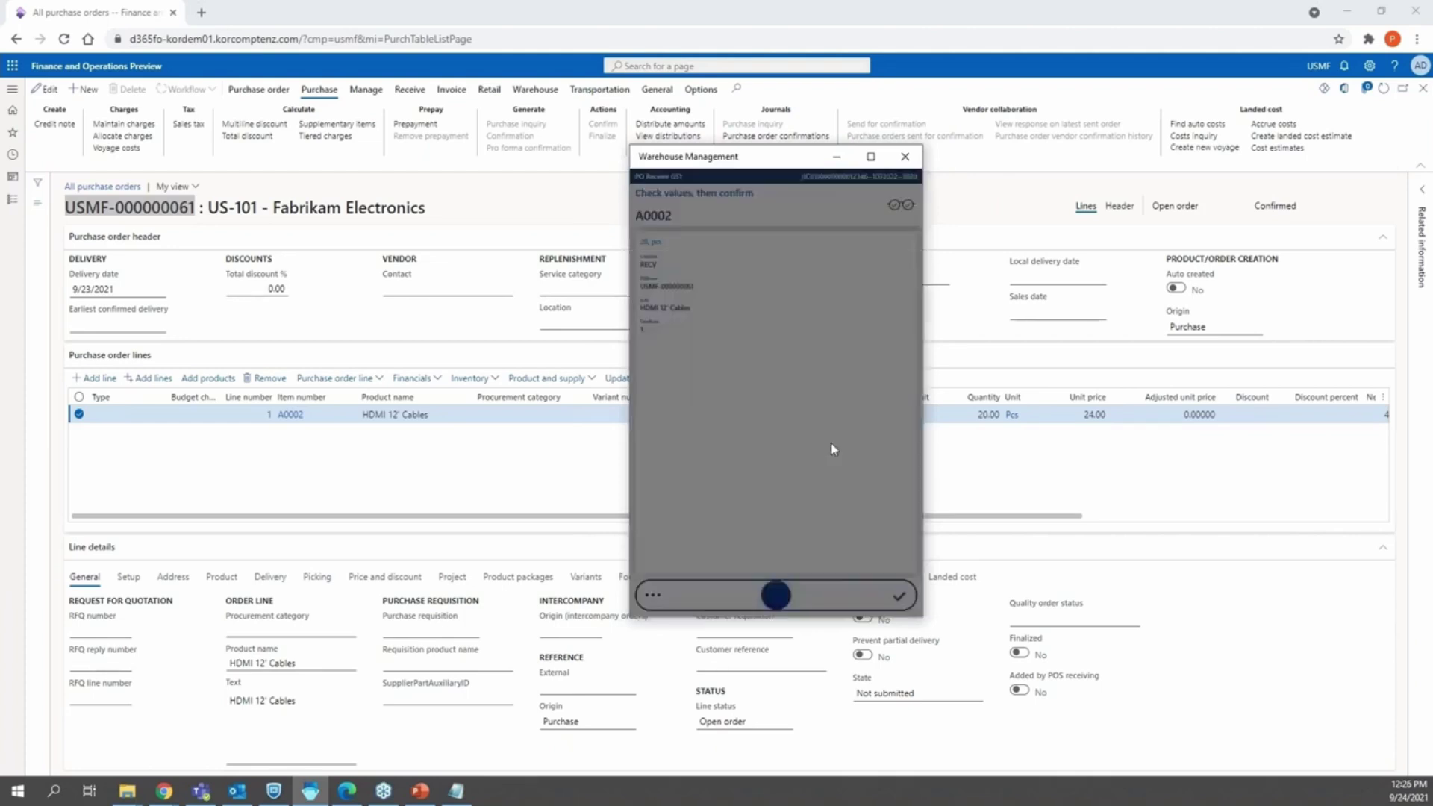
{"action": "left_click", "coordinate": [778, 594]}
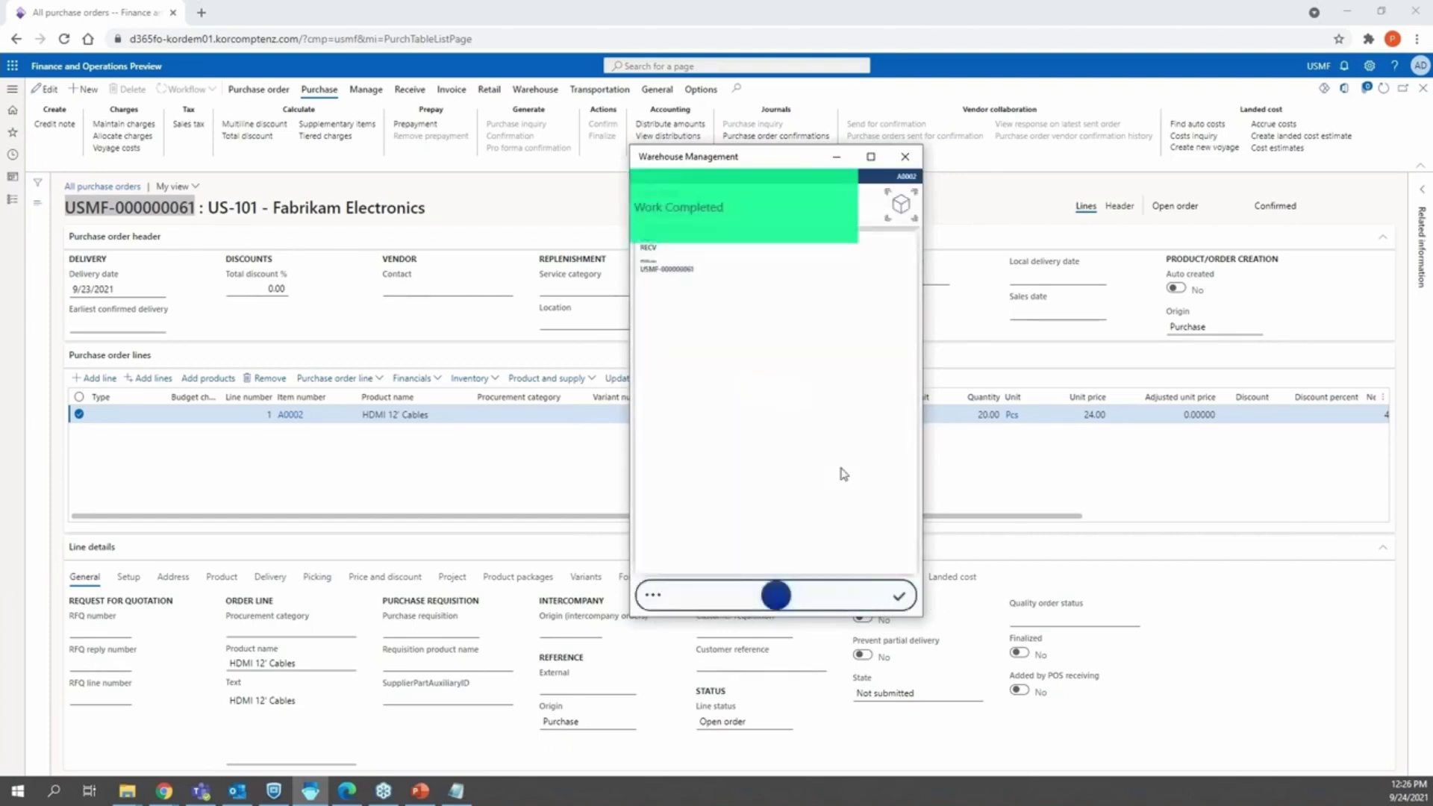
Step: Return to the purchase order in the browser and open the warehouse work details for its A0002 line
{"action": "left_click", "coordinate": [1045, 500]}
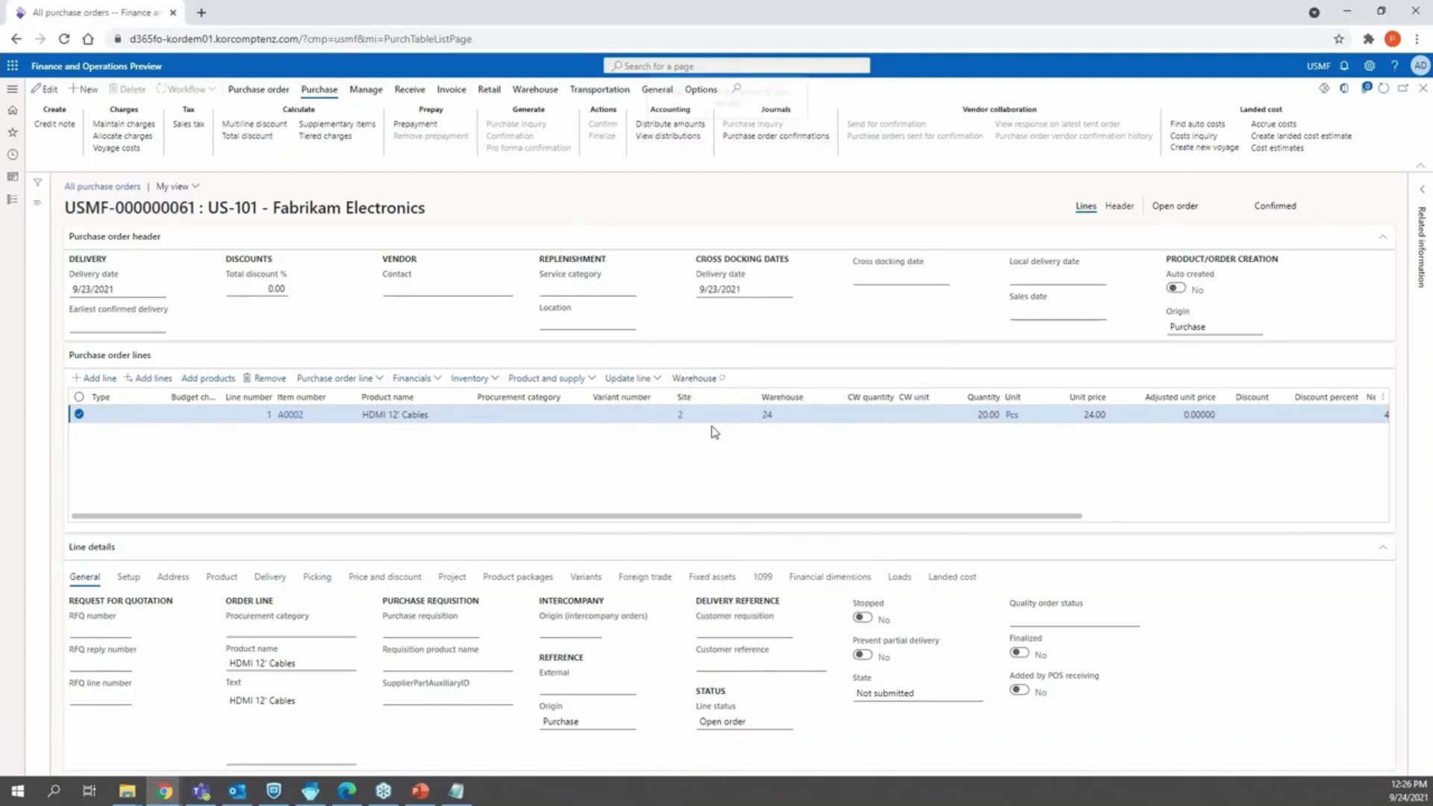
{"action": "left_click", "coordinate": [721, 418]}
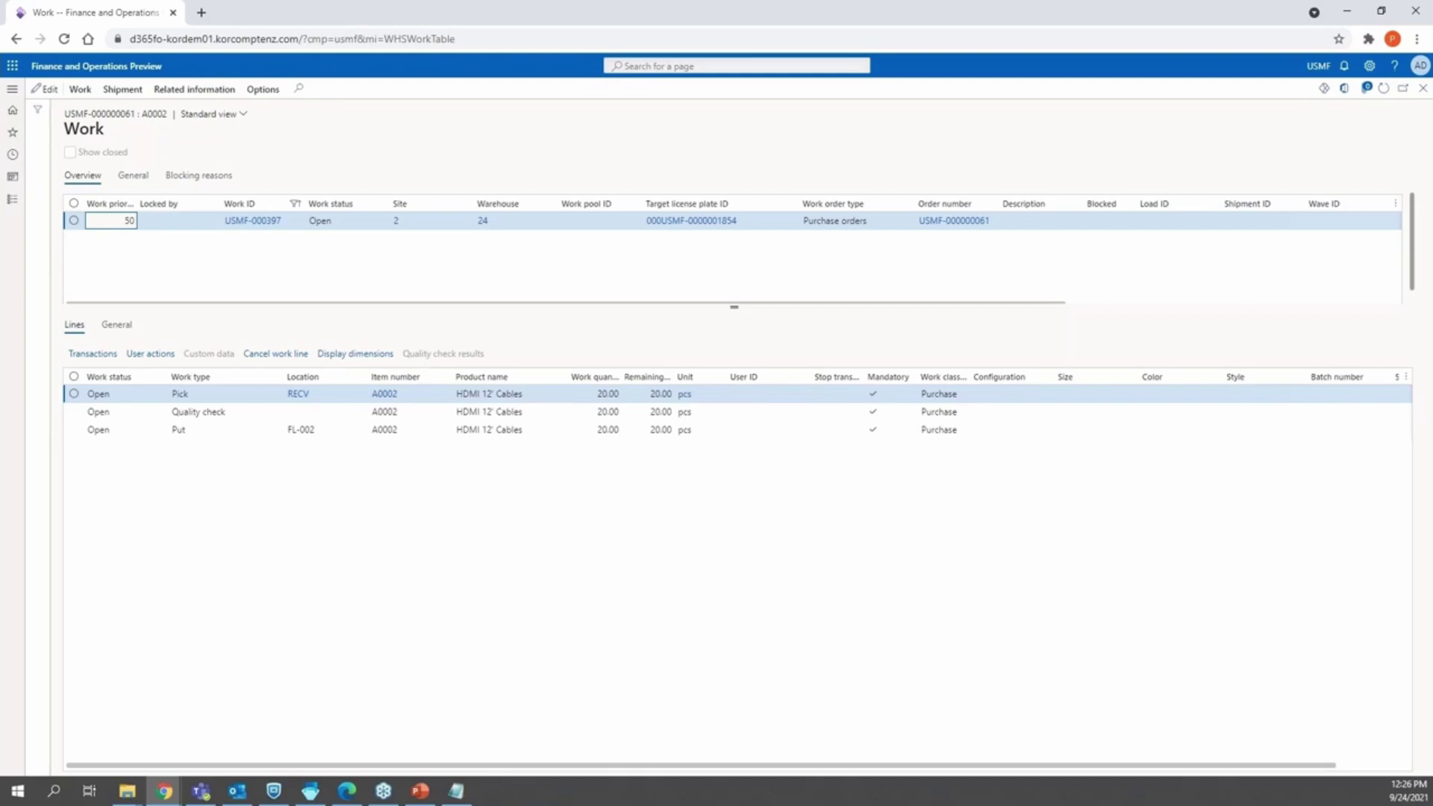
Step: In the warehouse app, leave GS1 receiving, open work USMF-000397 from Open PO Work and confirm its pick from RECV
{"action": "mouse_move", "coordinate": [383, 797]}
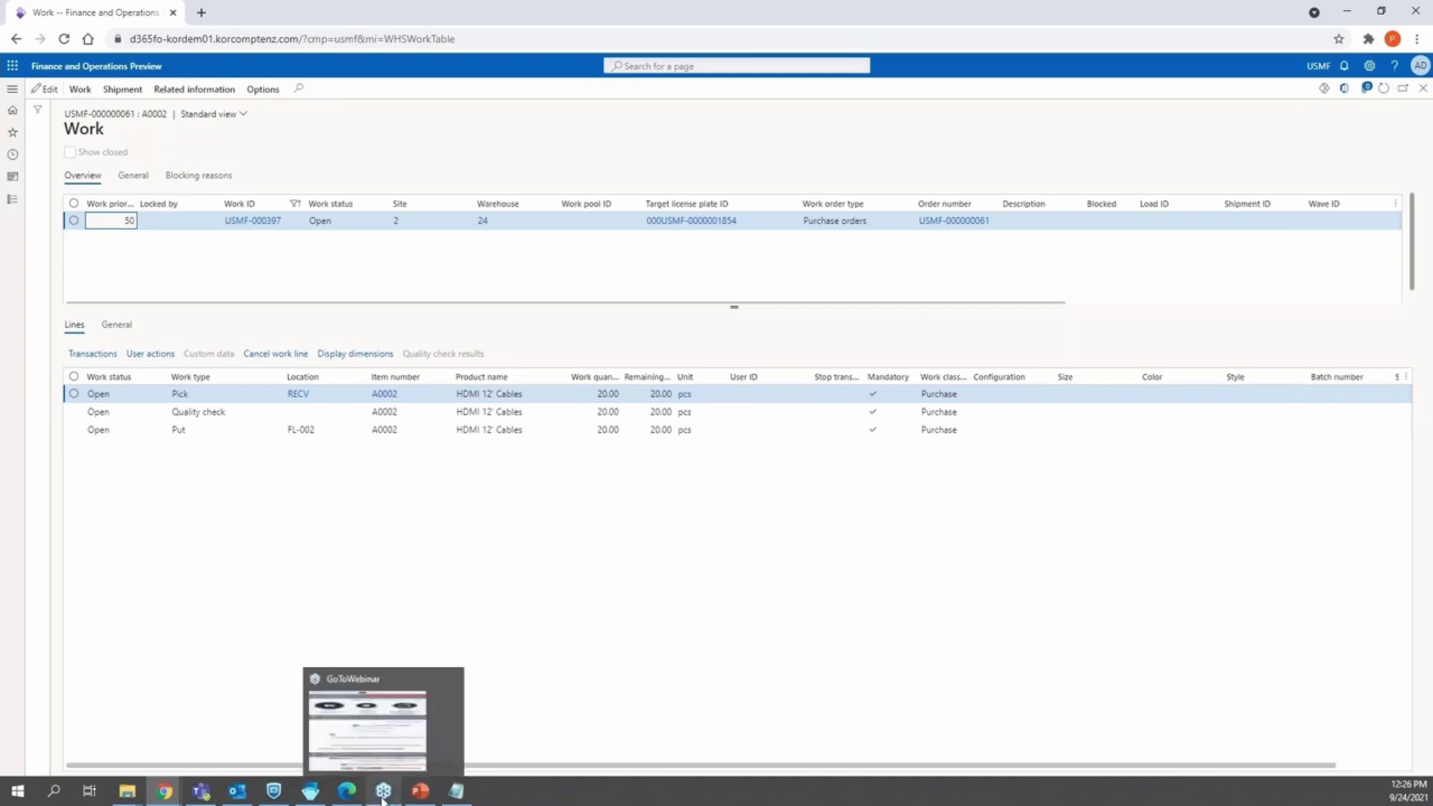
{"action": "left_click", "coordinate": [318, 717]}
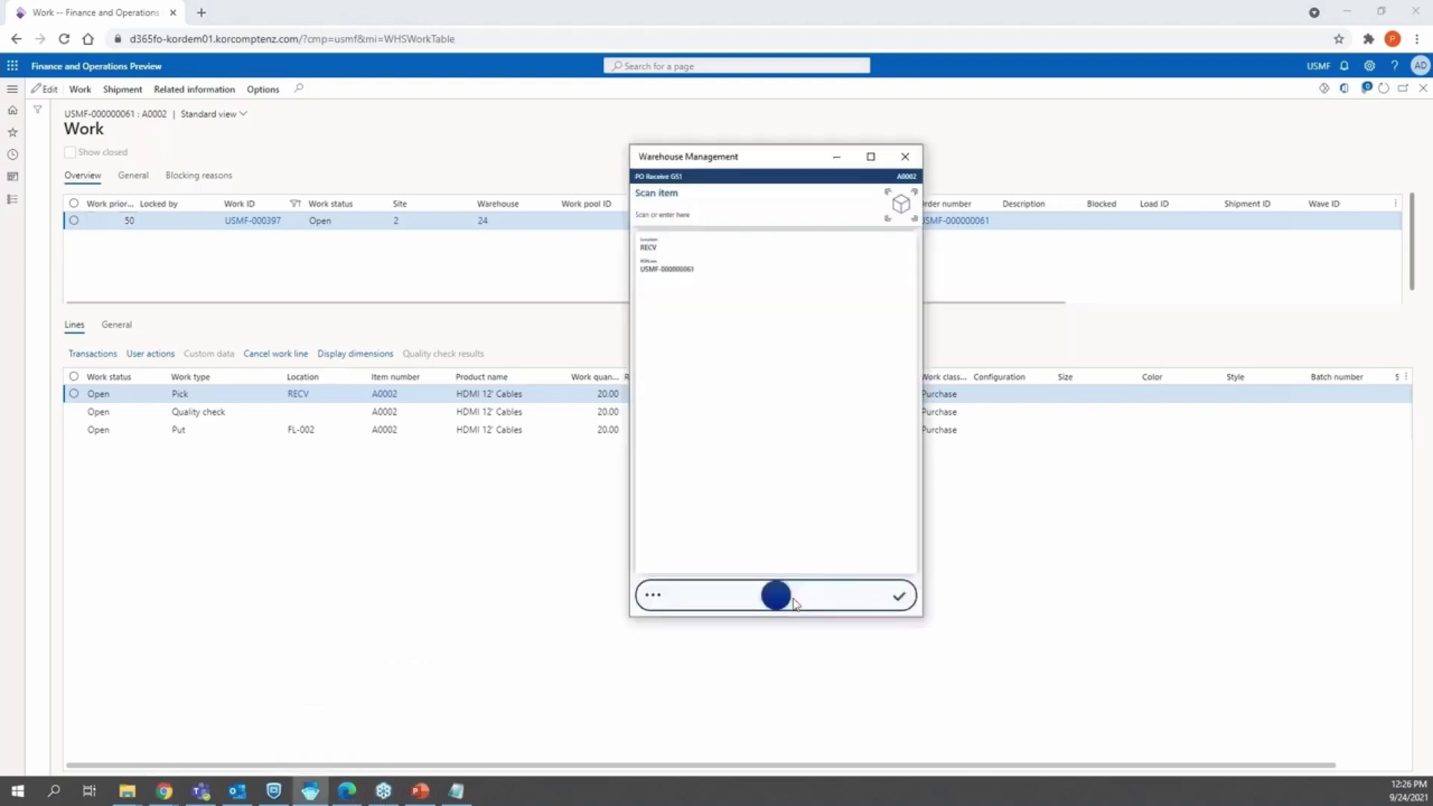
{"action": "left_click", "coordinate": [653, 595]}
{"action": "left_click", "coordinate": [670, 600]}
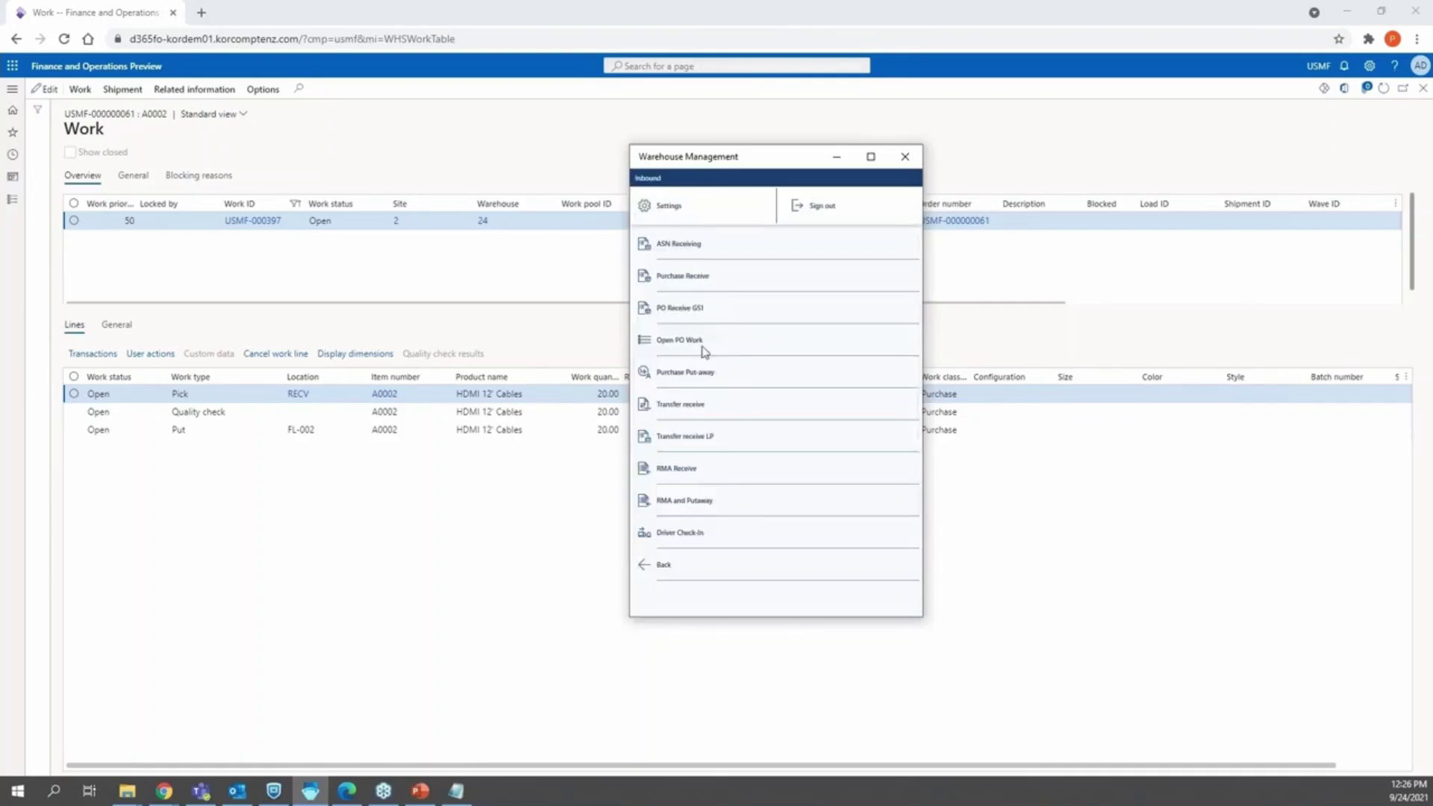
{"action": "left_click", "coordinate": [702, 348]}
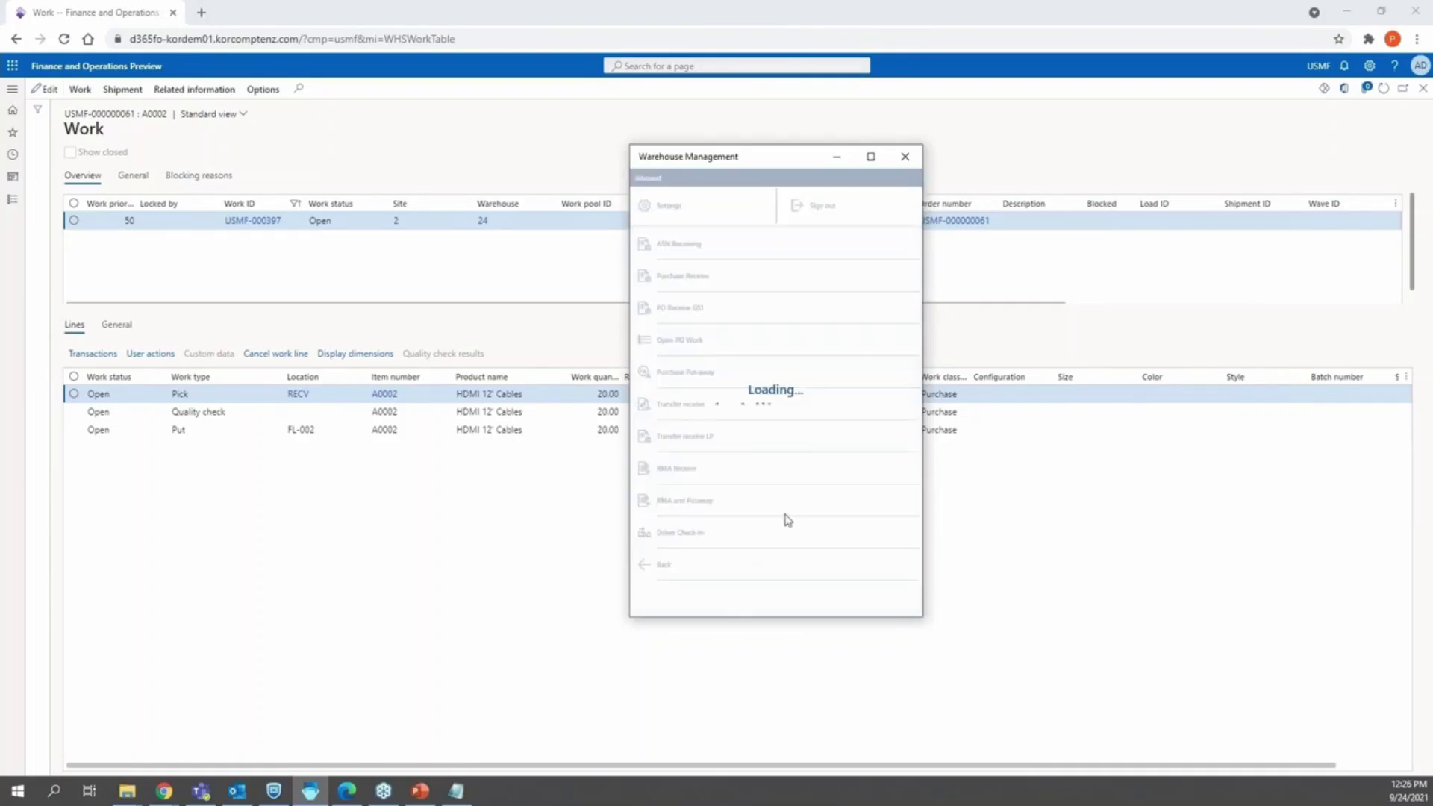
{"action": "scroll", "coordinate": [847, 406], "scroll_direction": "down", "scroll_amount": 10}
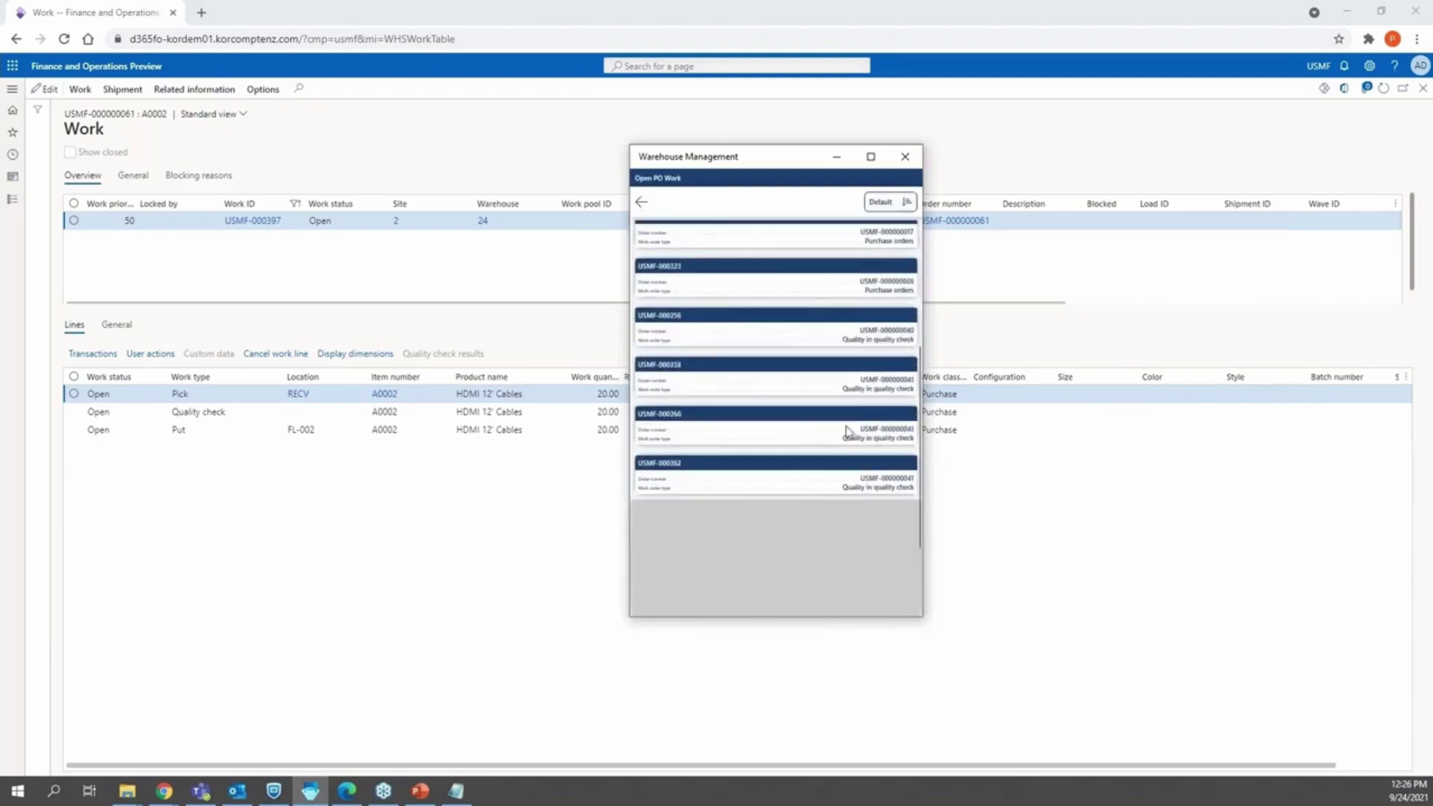
{"action": "left_click", "coordinate": [683, 598]}
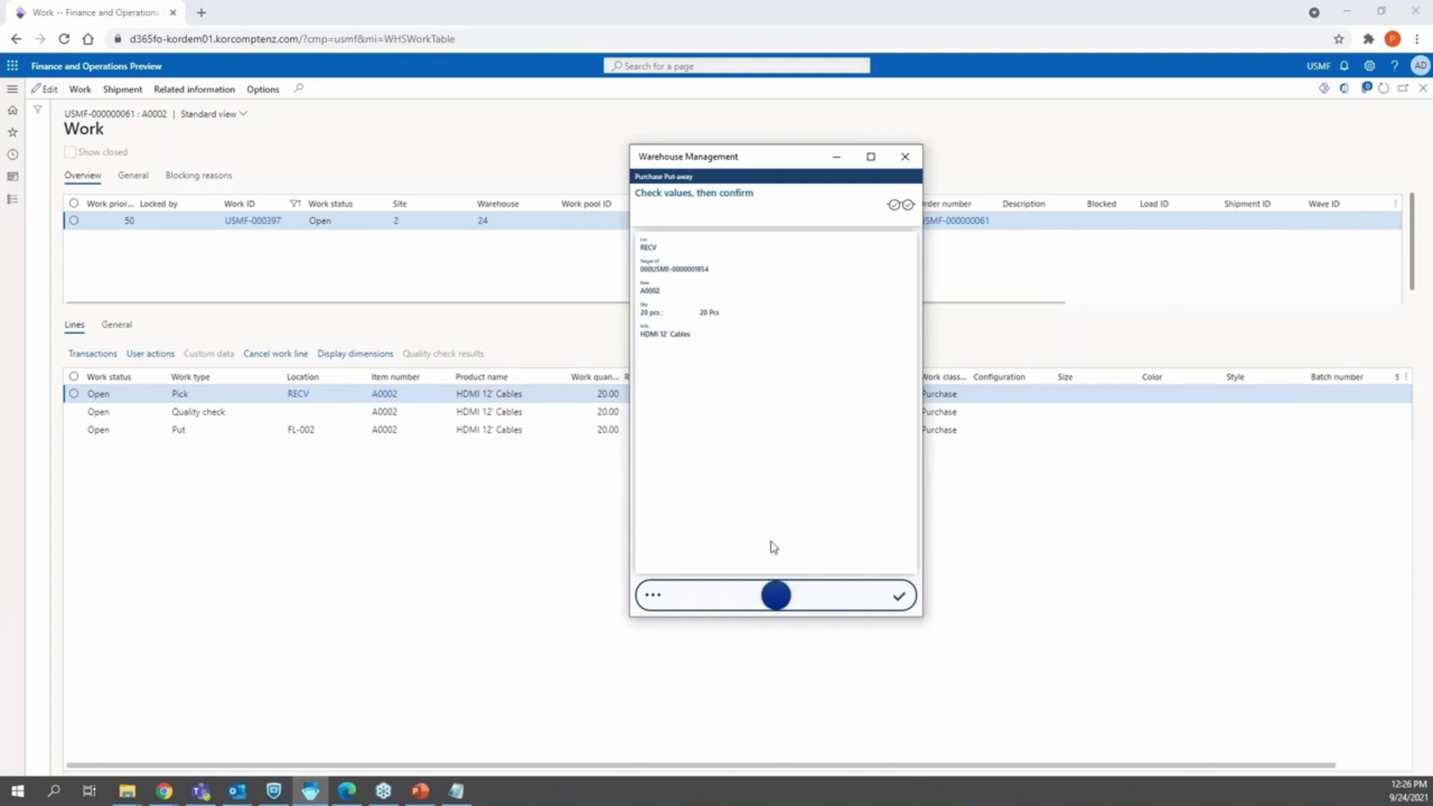
{"action": "left_click", "coordinate": [777, 597]}
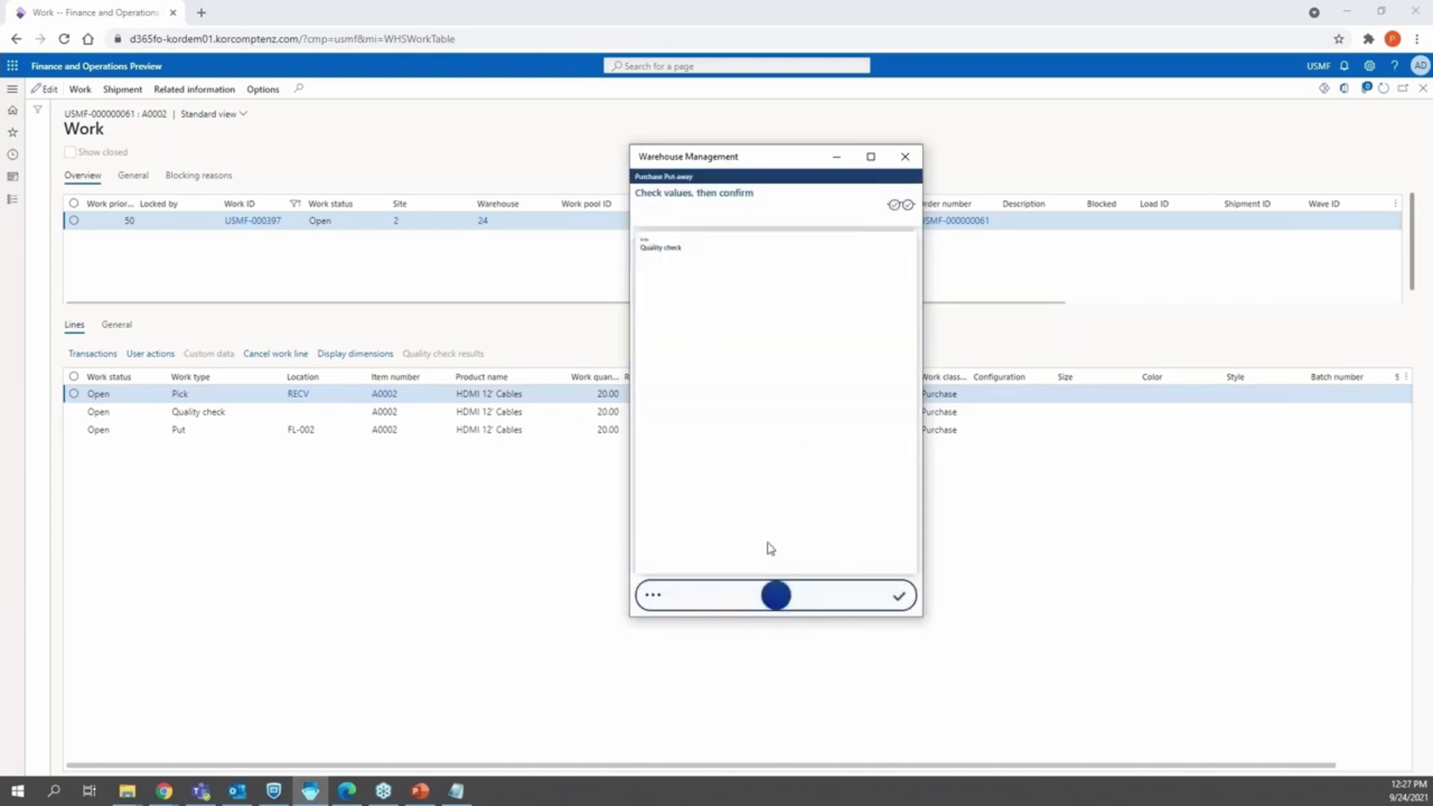
Step: Reject the quality check for item A0002 and confirm delivery to the Return location
{"action": "left_click", "coordinate": [654, 595]}
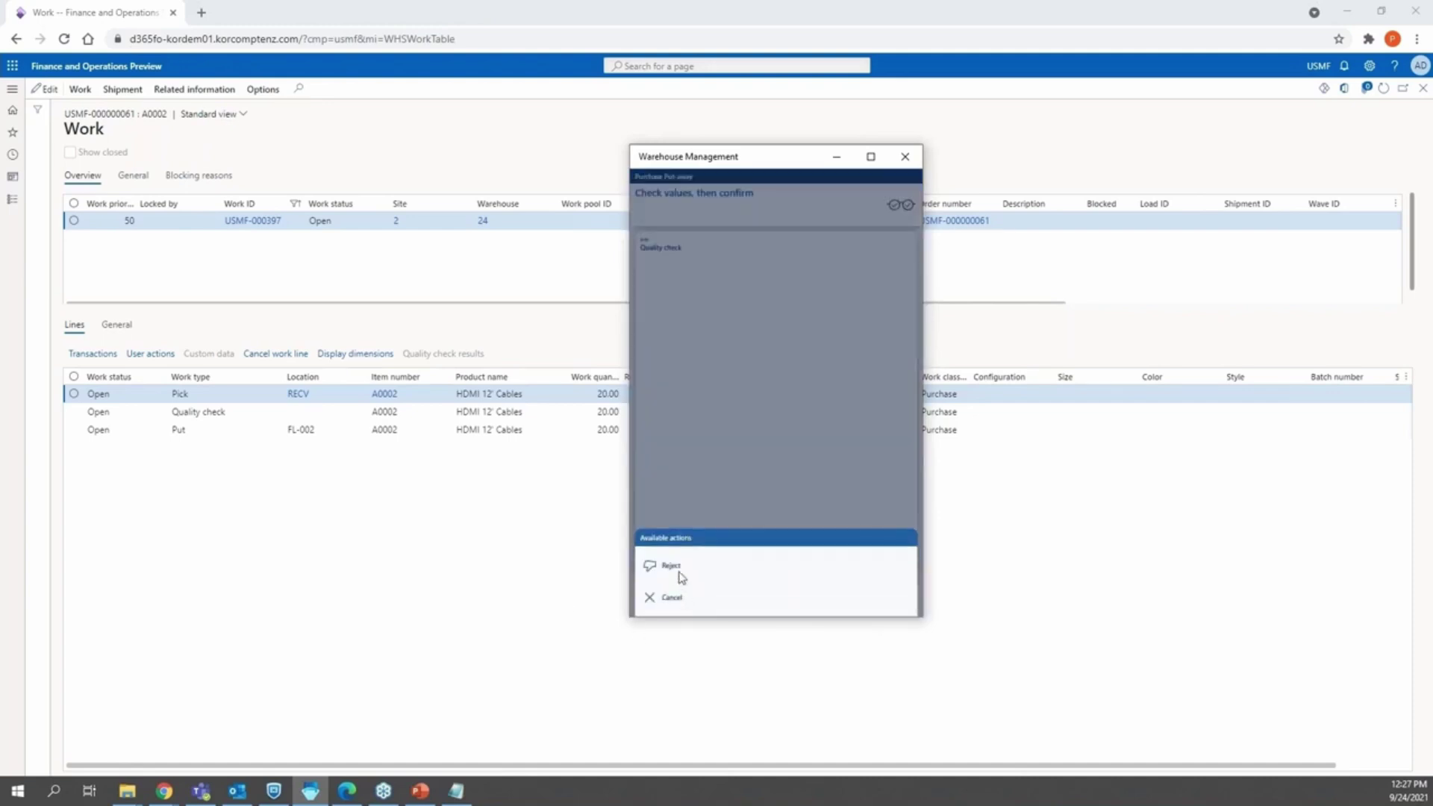
{"action": "left_click", "coordinate": [676, 569]}
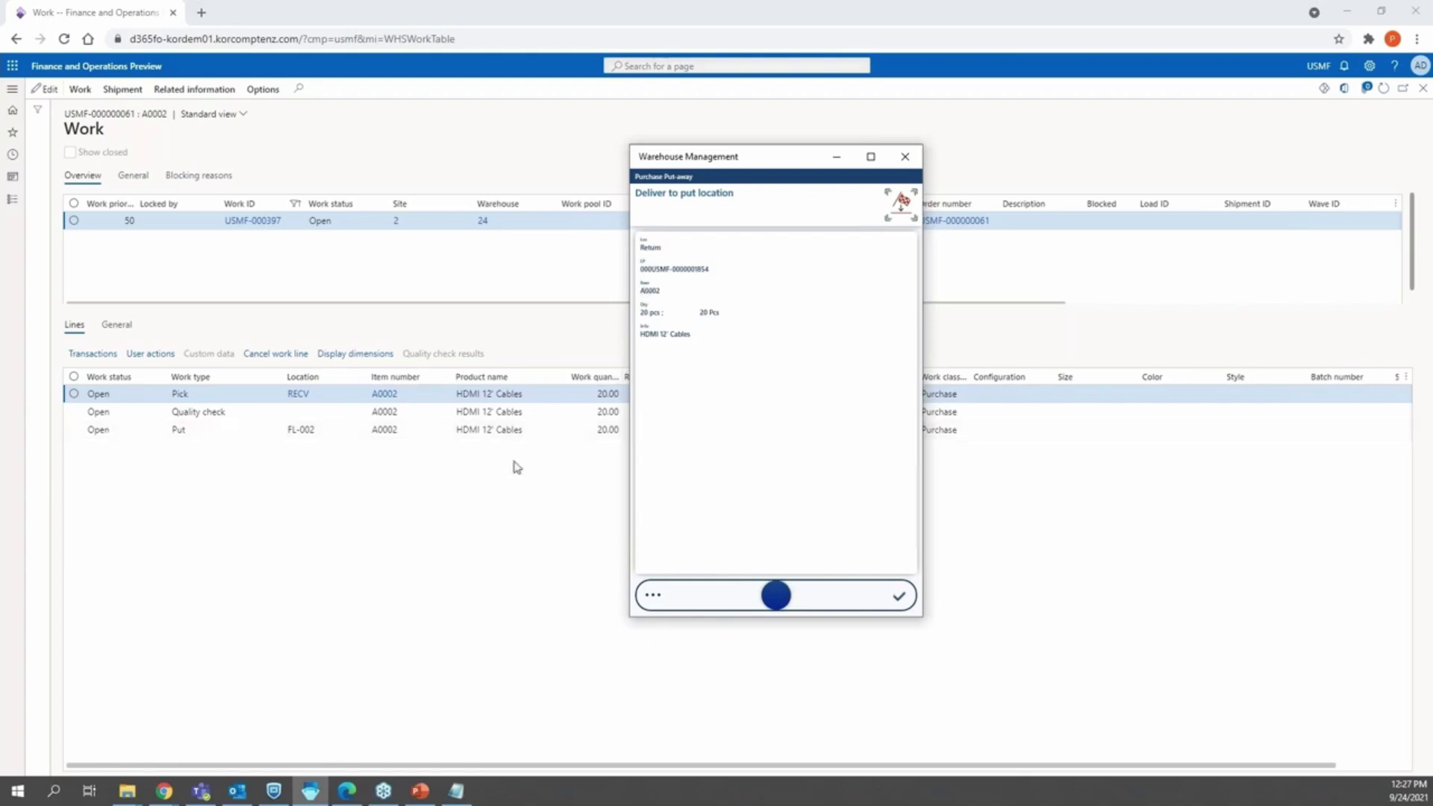
{"action": "left_click", "coordinate": [774, 594]}
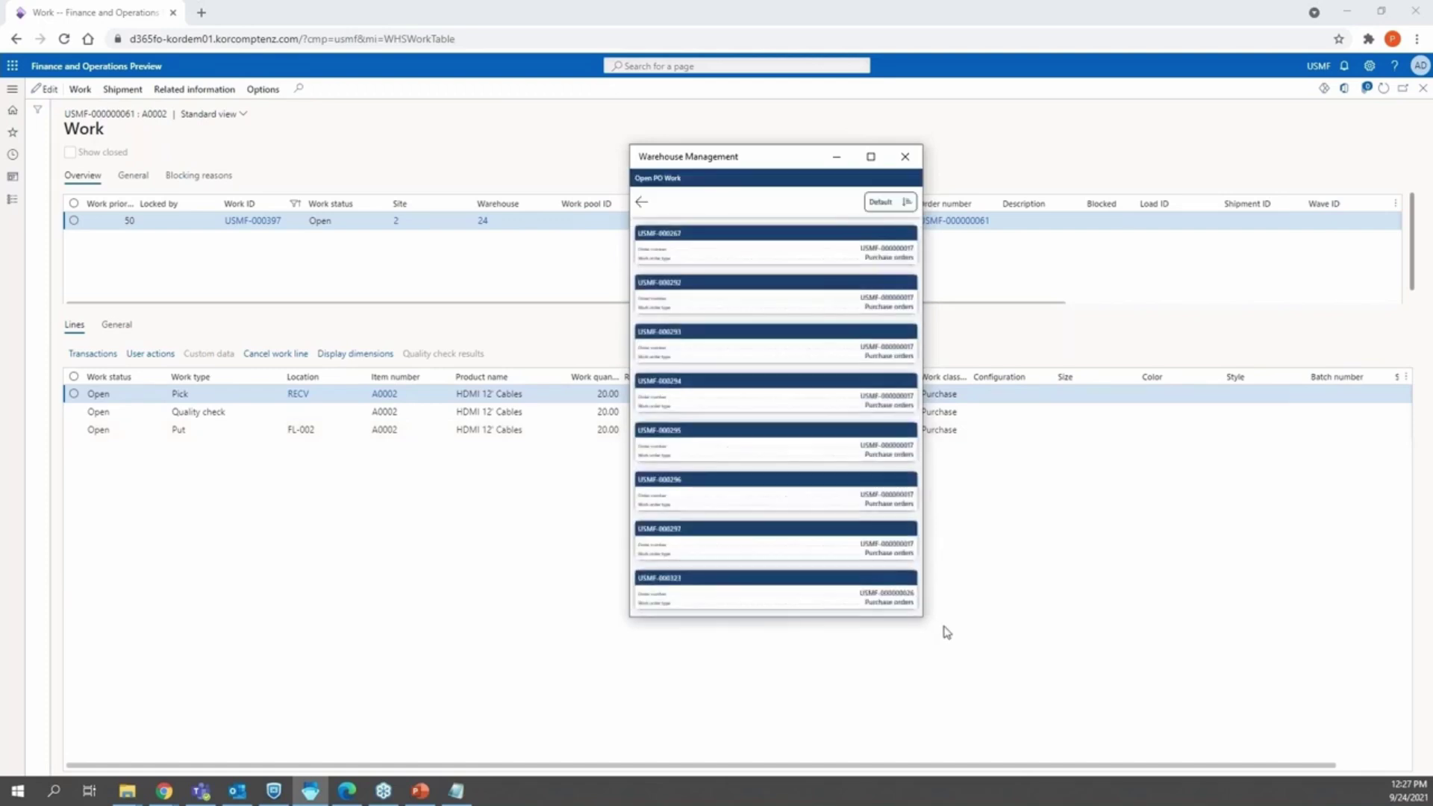
Step: Refresh the Work page for USMF-000397 in the browser and close it to return to the purchase order
{"action": "left_click", "coordinate": [1231, 281]}
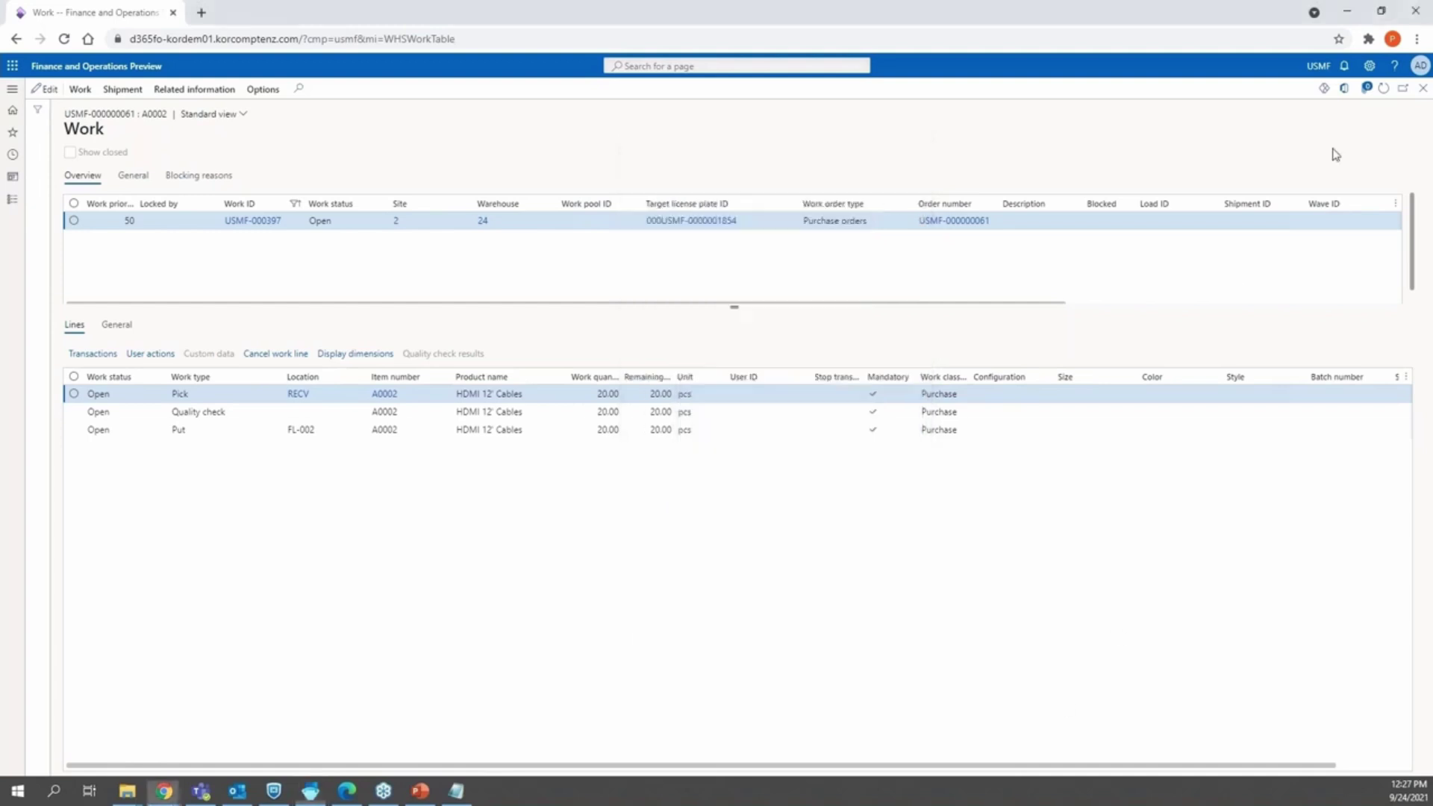
{"action": "left_click", "coordinate": [1382, 89]}
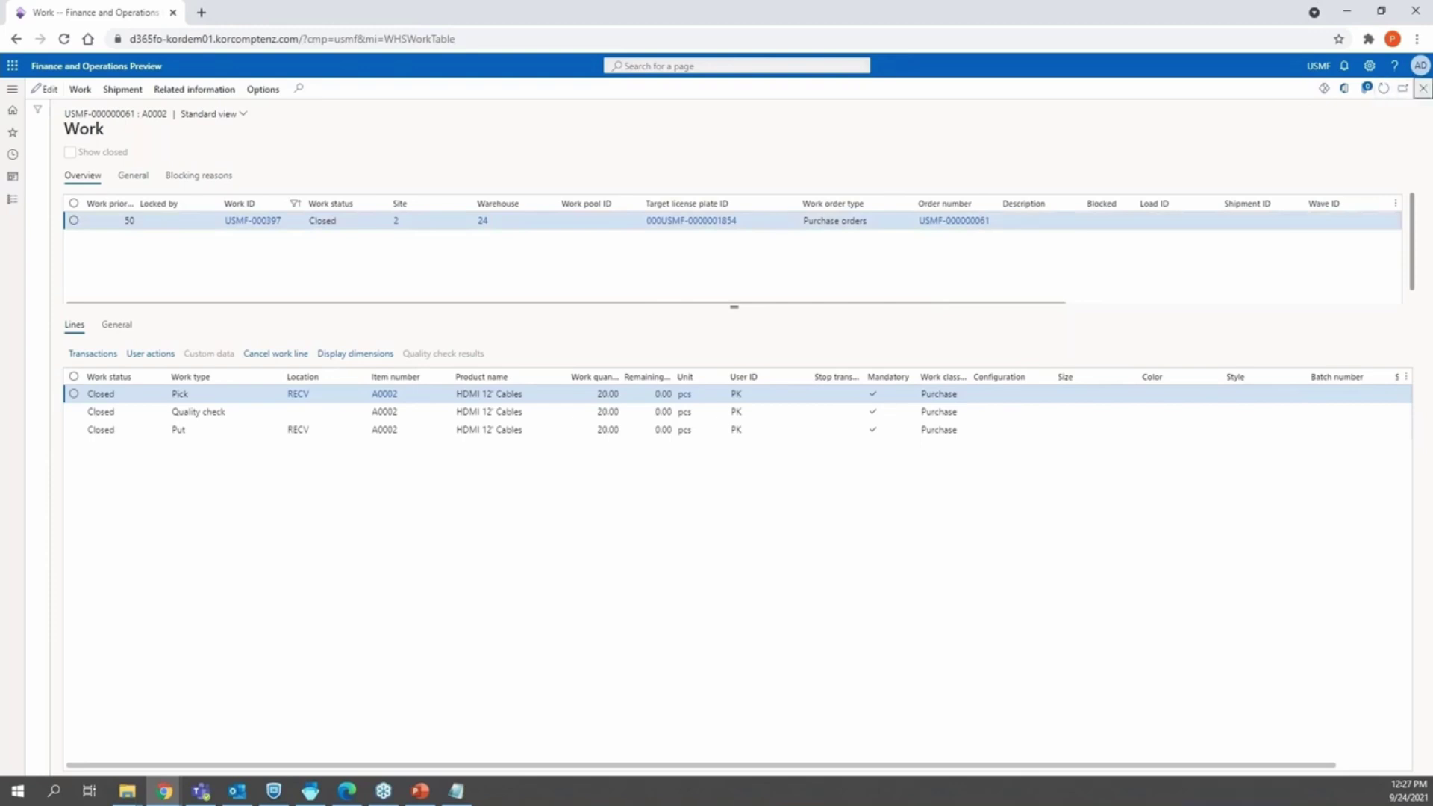
{"action": "left_click", "coordinate": [1423, 88]}
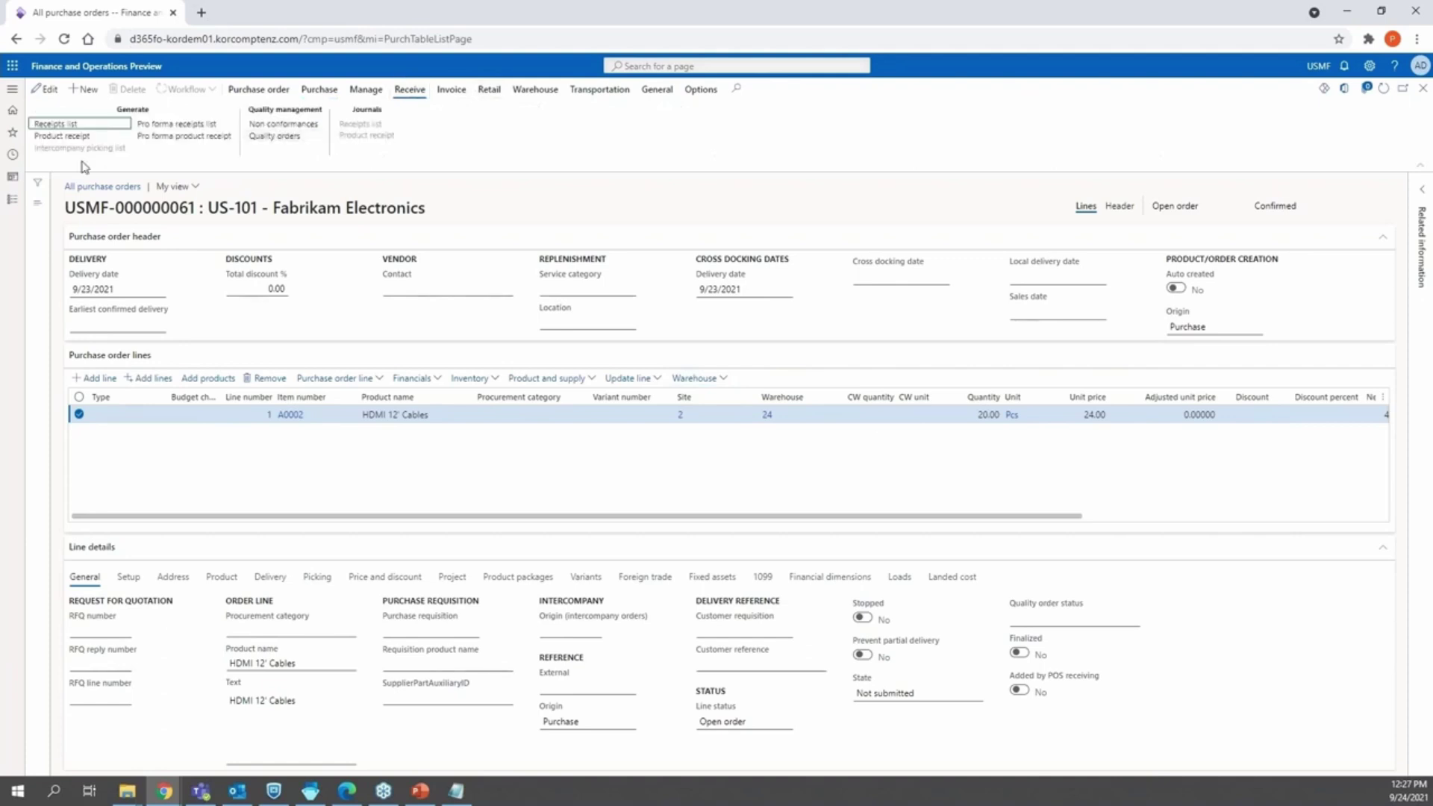
Step: Start a product receipt for the purchase order, widen the Product receipt column and enter PR-00061 as the receipt number
{"action": "left_click", "coordinate": [84, 136]}
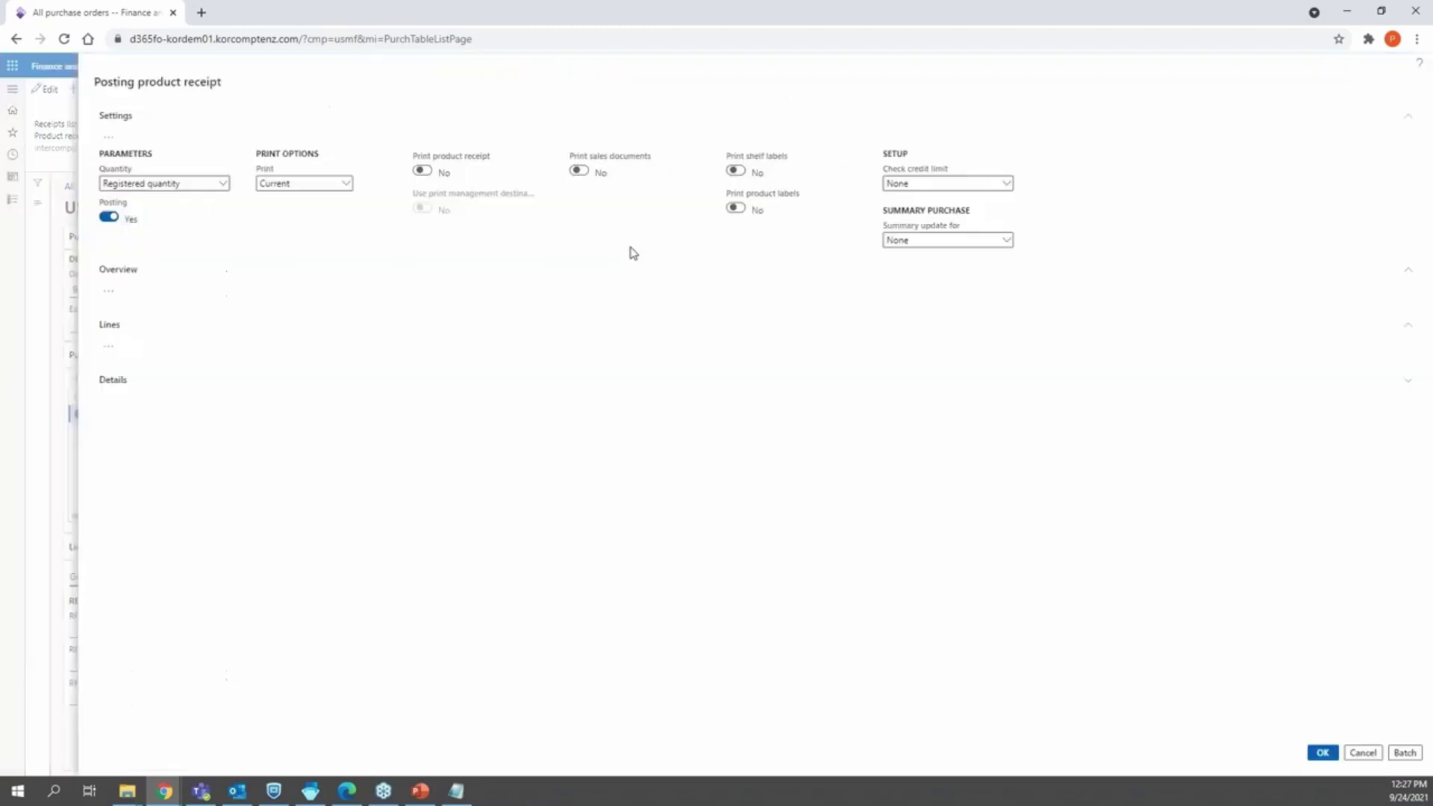
{"action": "left_click", "coordinate": [1089, 328]}
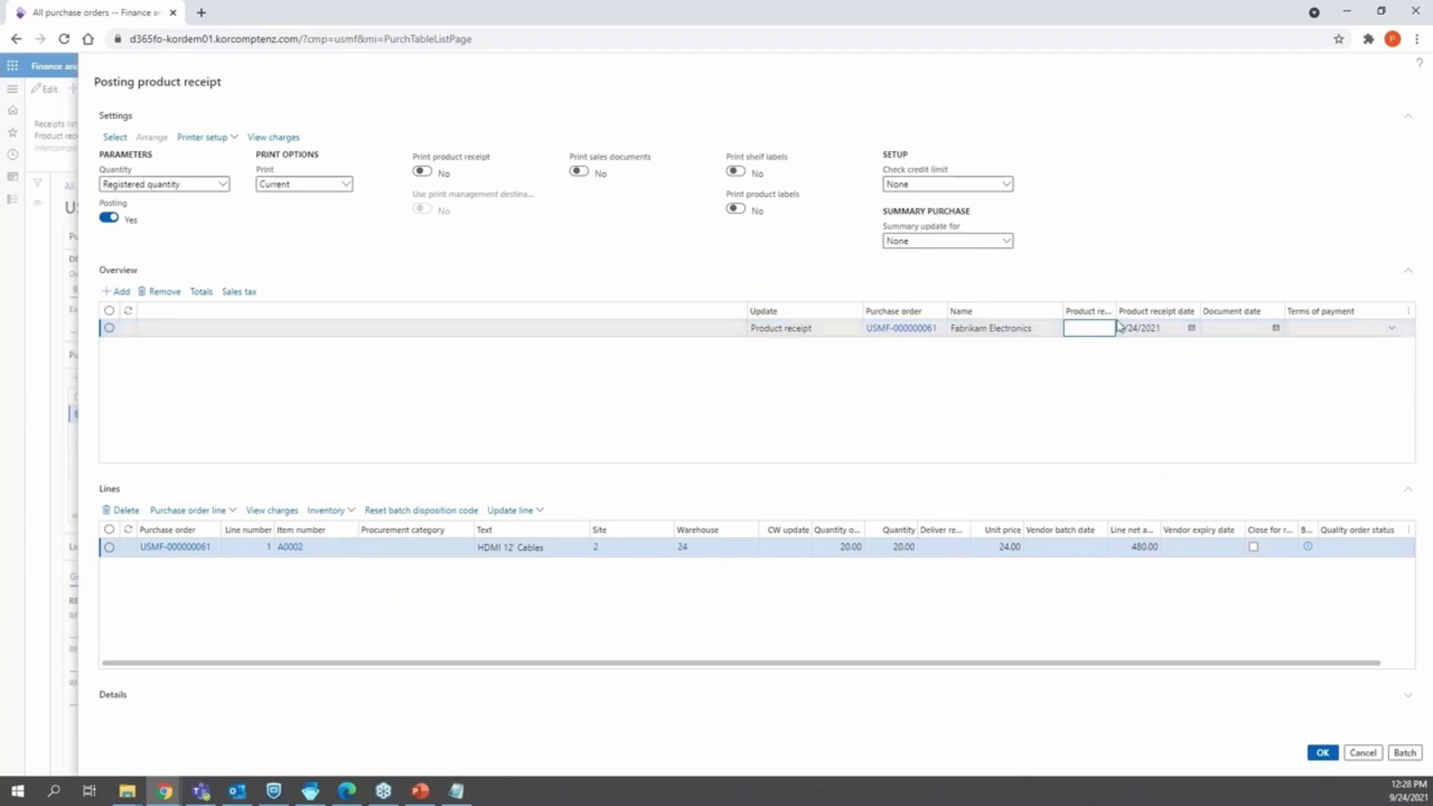
{"action": "left_click_drag", "start_coordinate": [1115, 308], "coordinate": [1192, 326]}
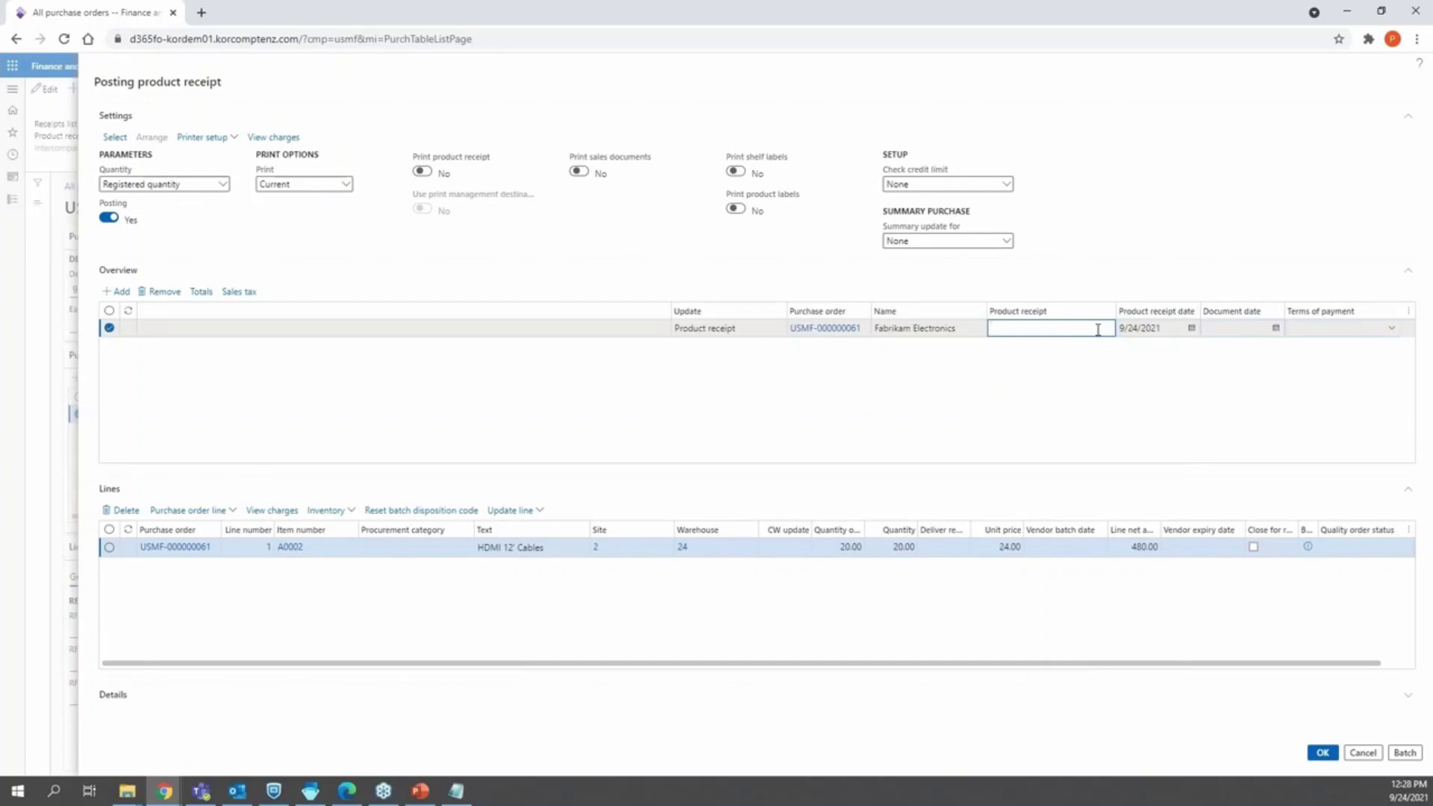
{"action": "type", "text": "R-00061"}
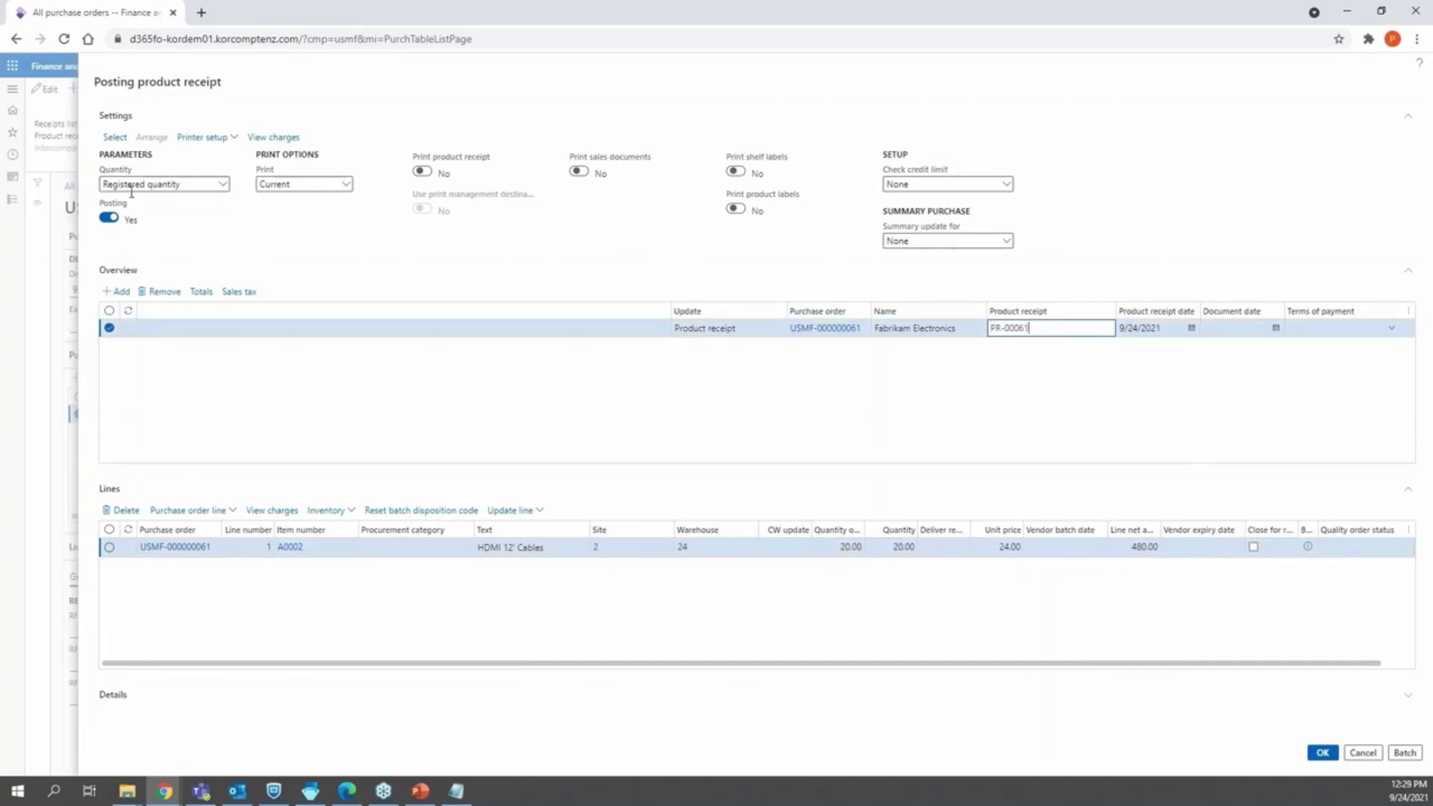
Step: Post the product receipt for the registered quantity and check the purchase order's status
{"action": "mouse_move", "coordinate": [129, 206]}
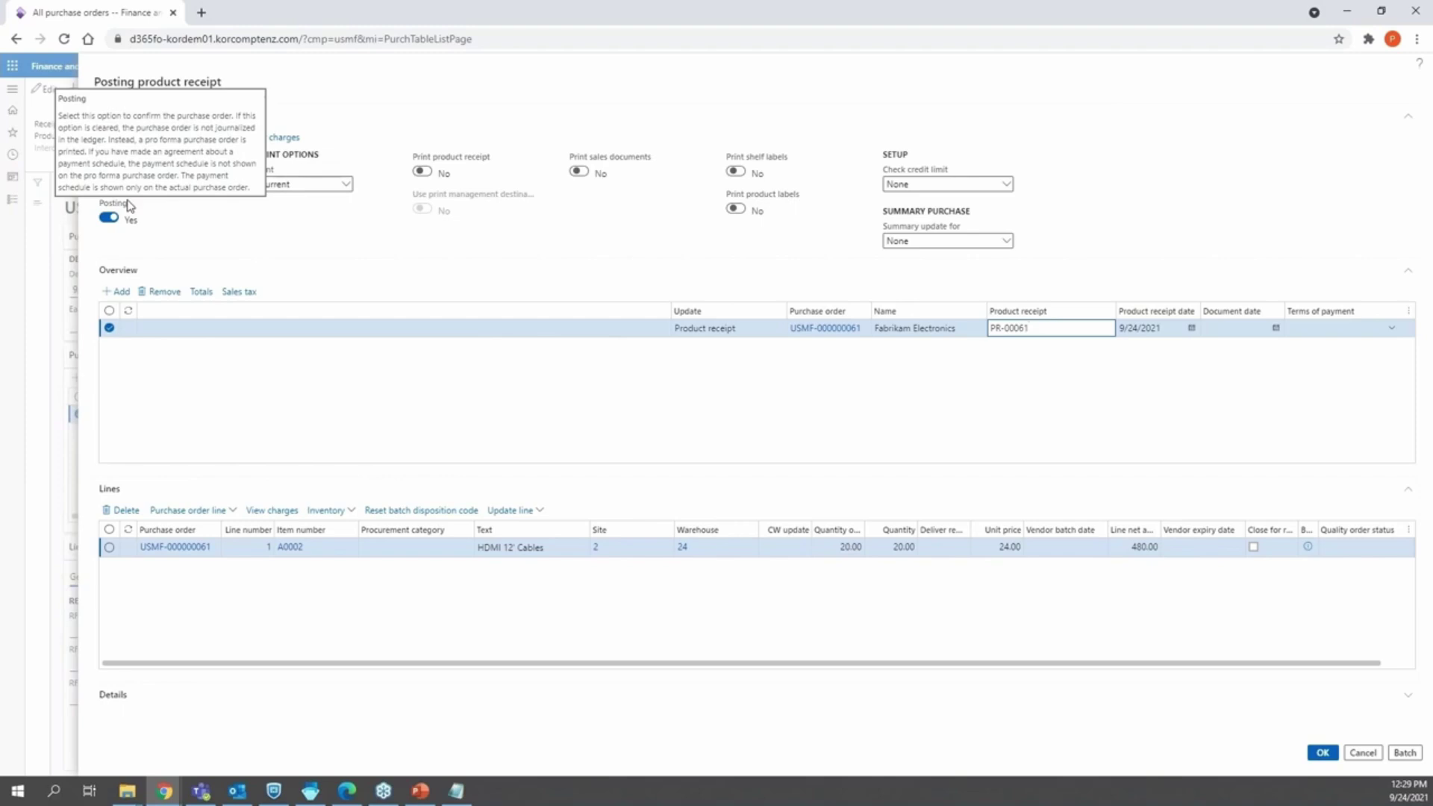
{"action": "left_click", "coordinate": [1323, 752]}
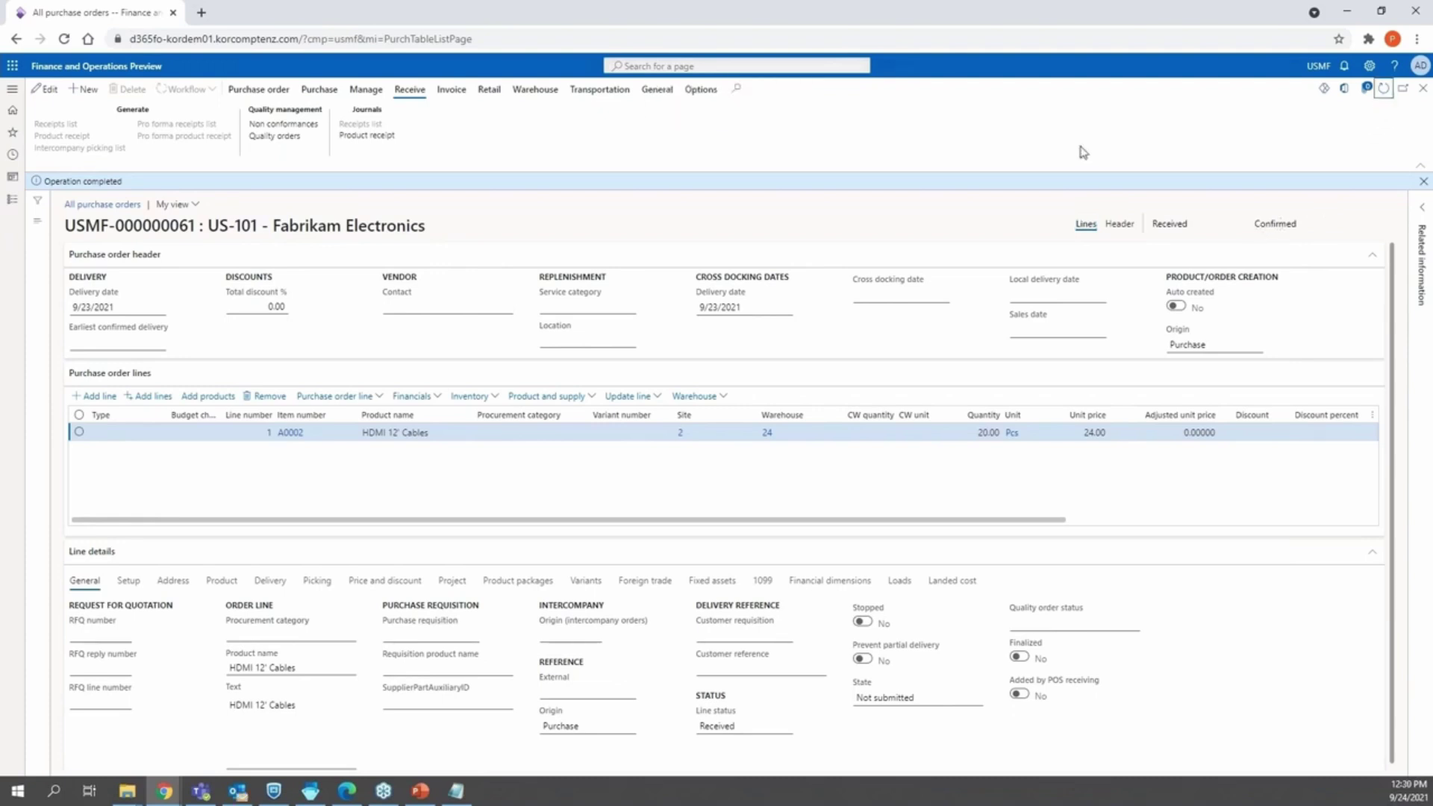
{"action": "double_click", "coordinate": [1166, 224]}
{"action": "left_click", "coordinate": [797, 158]}
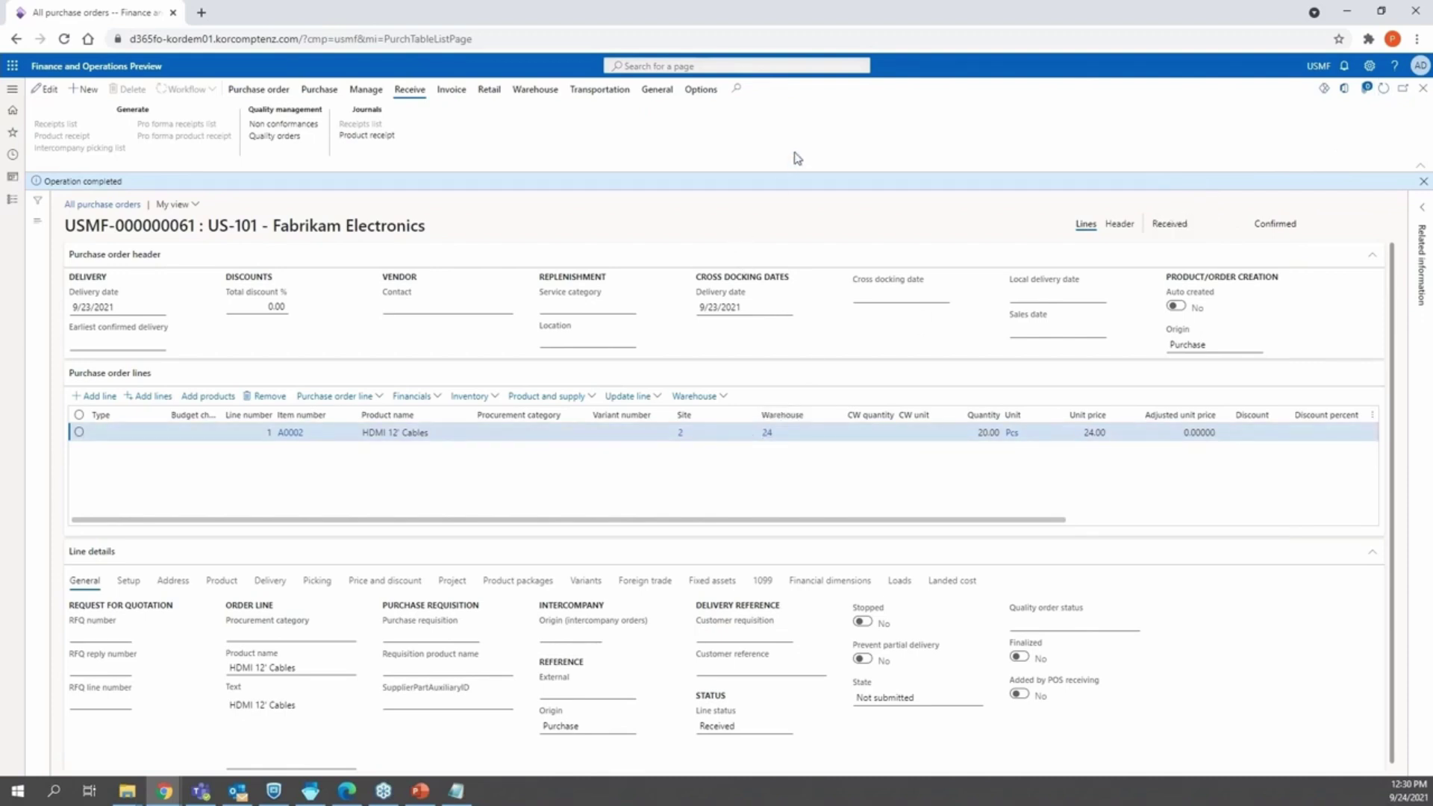